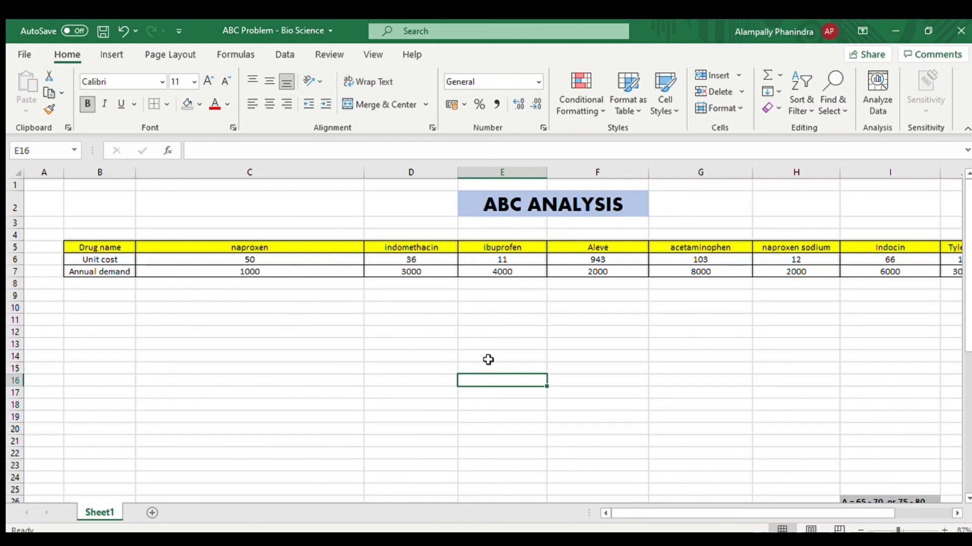
{"action": "left_click", "coordinate": [527, 205]}
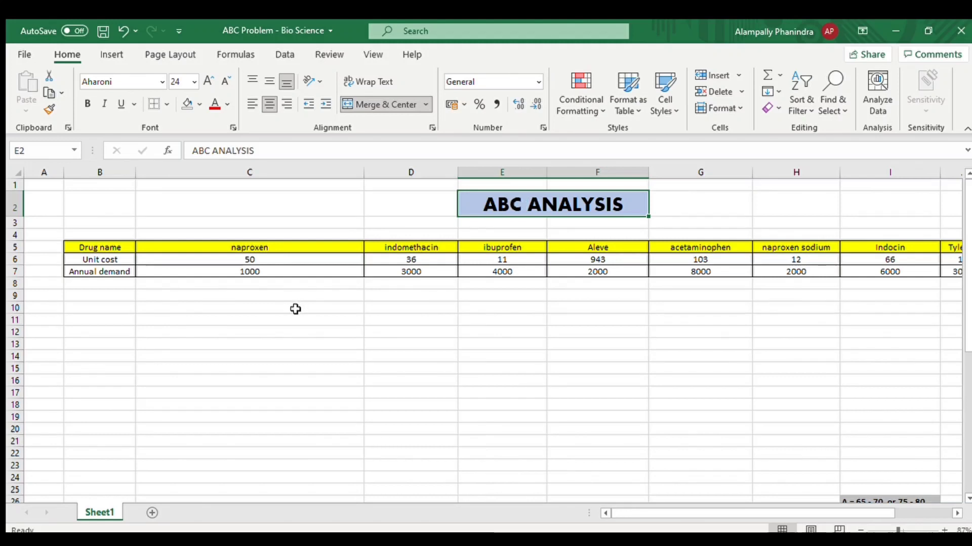
{"action": "left_click", "coordinate": [140, 251]}
{"action": "left_click_drag", "start_coordinate": [179, 250], "coordinate": [187, 256]}
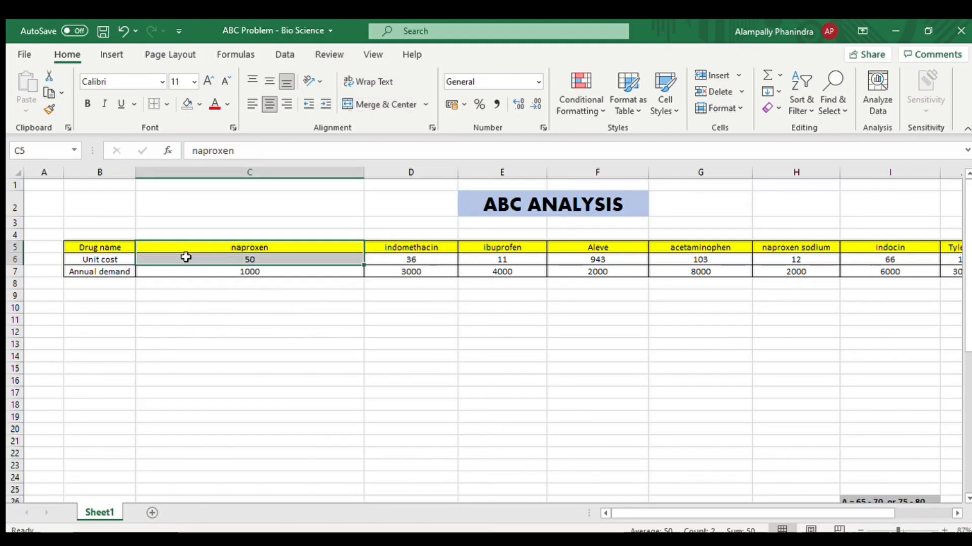
{"action": "left_click", "coordinate": [303, 382]}
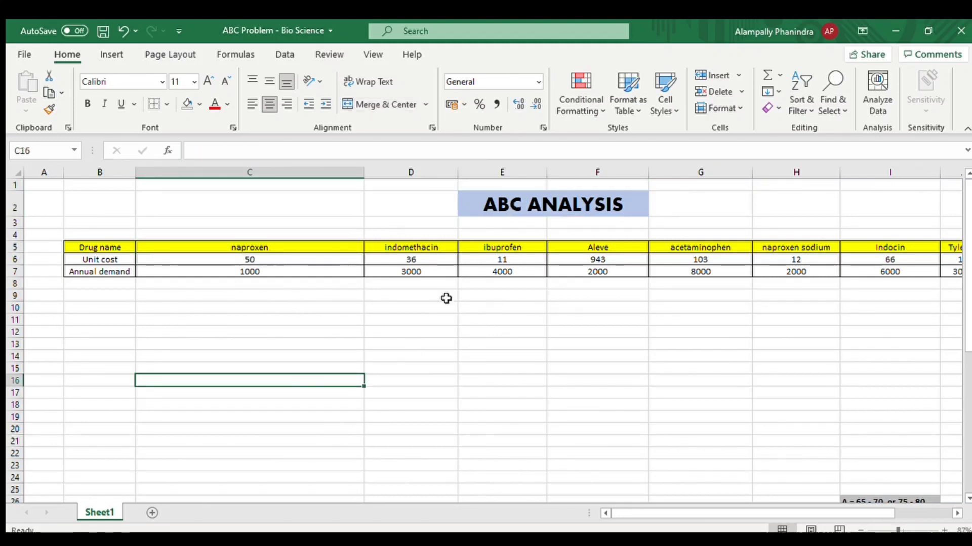
{"action": "left_click", "coordinate": [473, 204]}
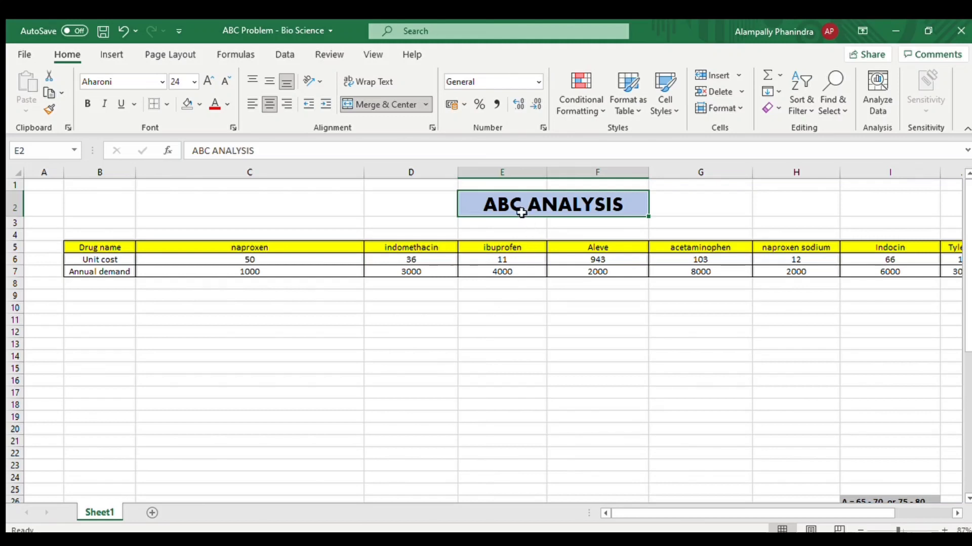
{"action": "left_click", "coordinate": [512, 358]}
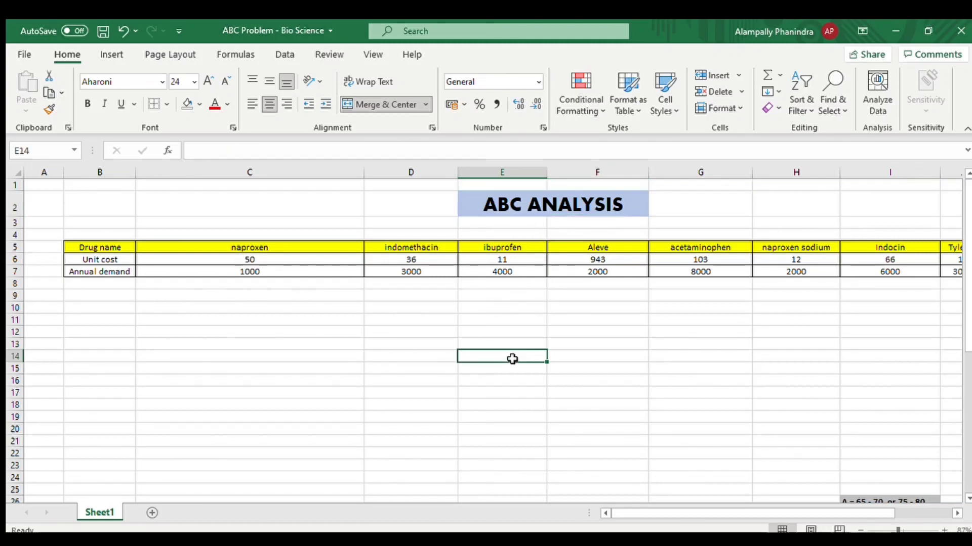
{"action": "left_click", "coordinate": [515, 207]}
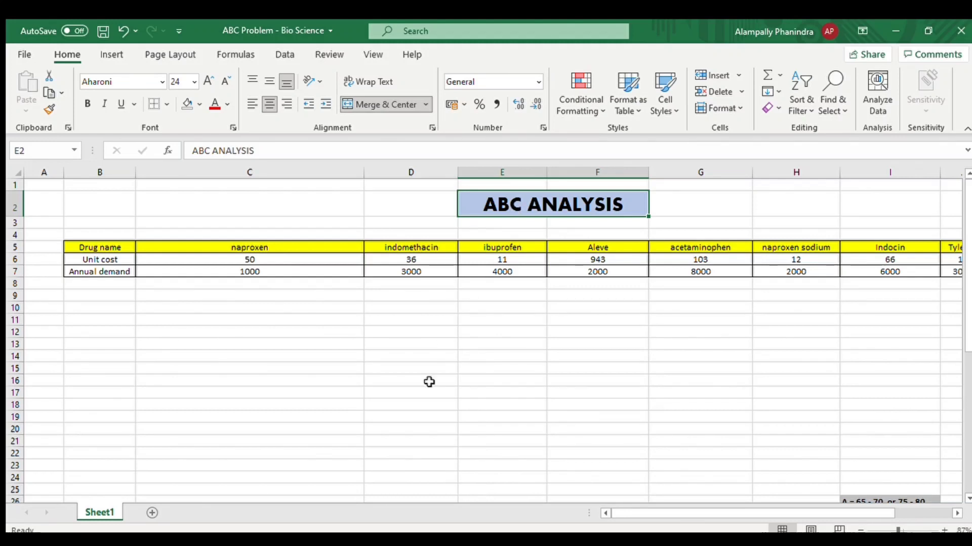
{"action": "left_click", "coordinate": [425, 403]}
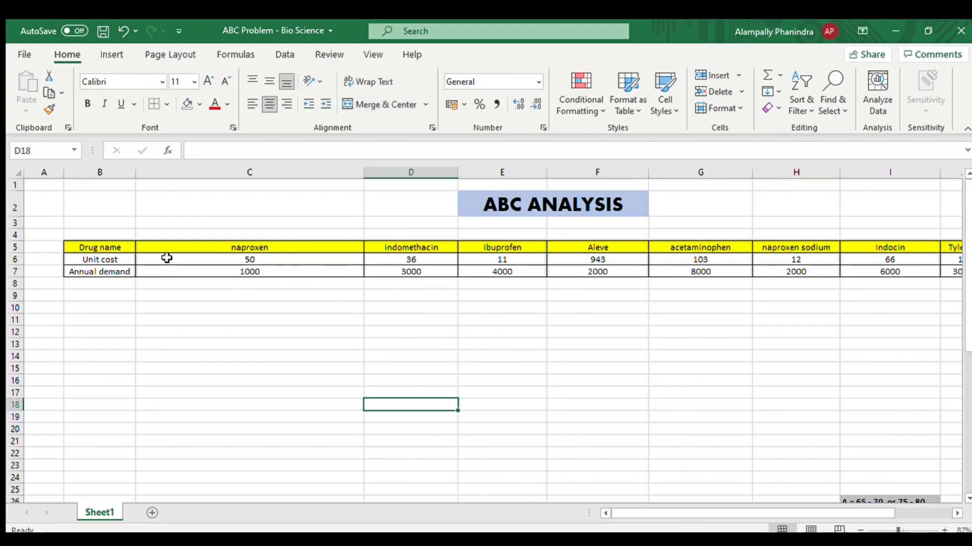
{"action": "left_click", "coordinate": [134, 296]}
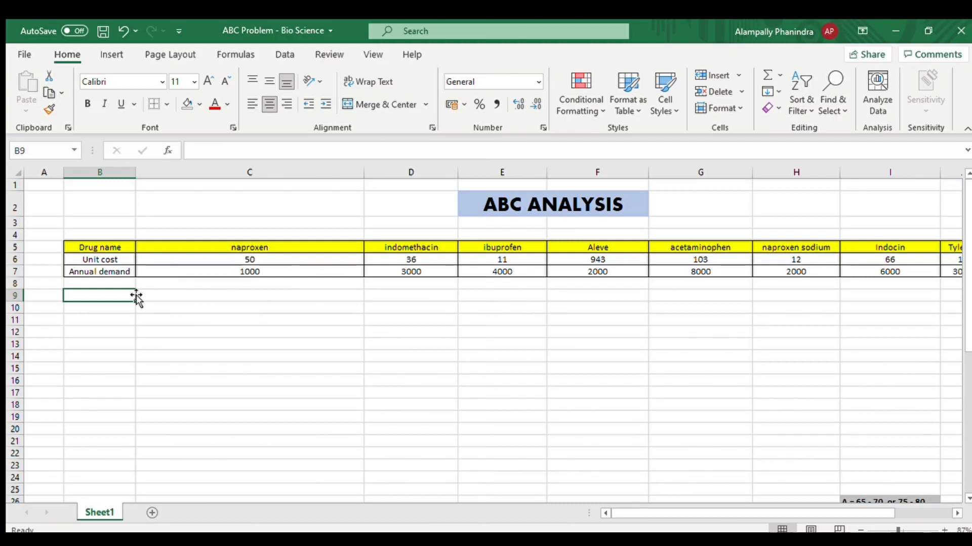
{"action": "left_click", "coordinate": [144, 295]}
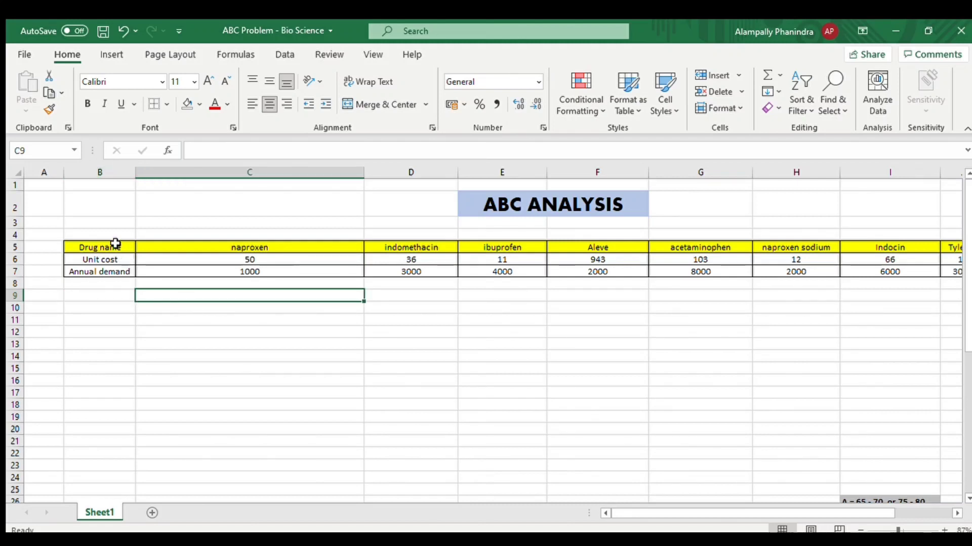
{"action": "left_click_drag", "start_coordinate": [115, 244], "coordinate": [231, 267]}
{"action": "left_click", "coordinate": [413, 318]}
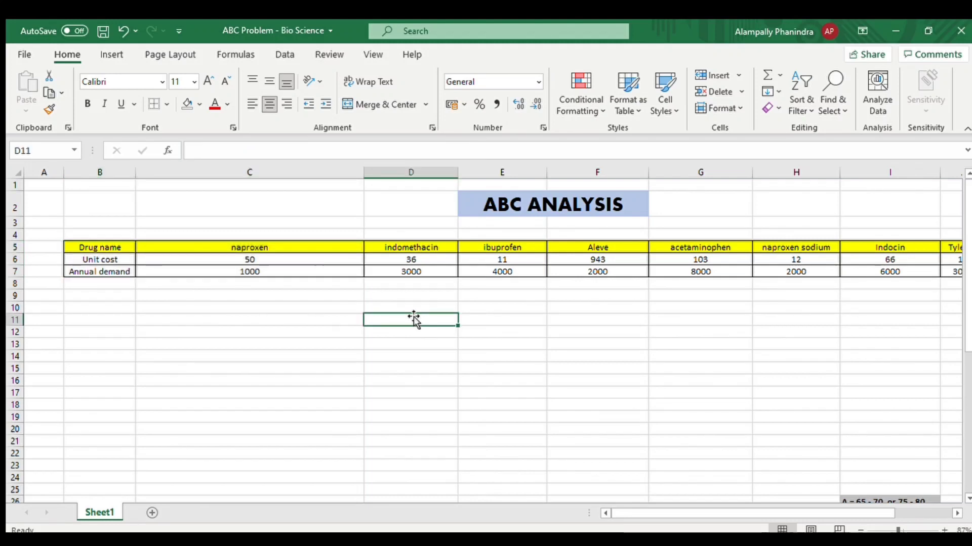
{"action": "left_click", "coordinate": [118, 297]}
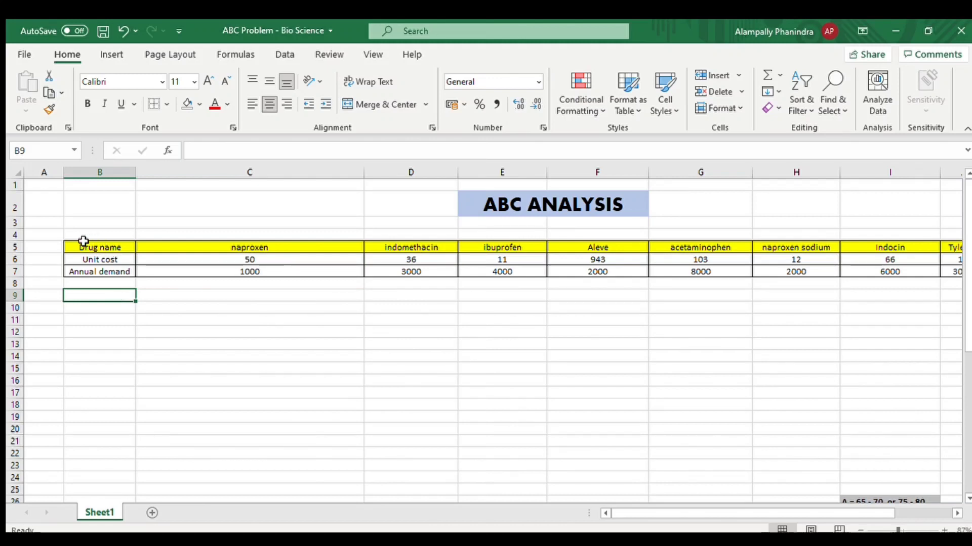
Copy the drug table B5:L7 and paste it transposed starting at cell B9, clearing the copy selection when done.
{"action": "left_click_drag", "start_coordinate": [78, 245], "coordinate": [707, 271]}
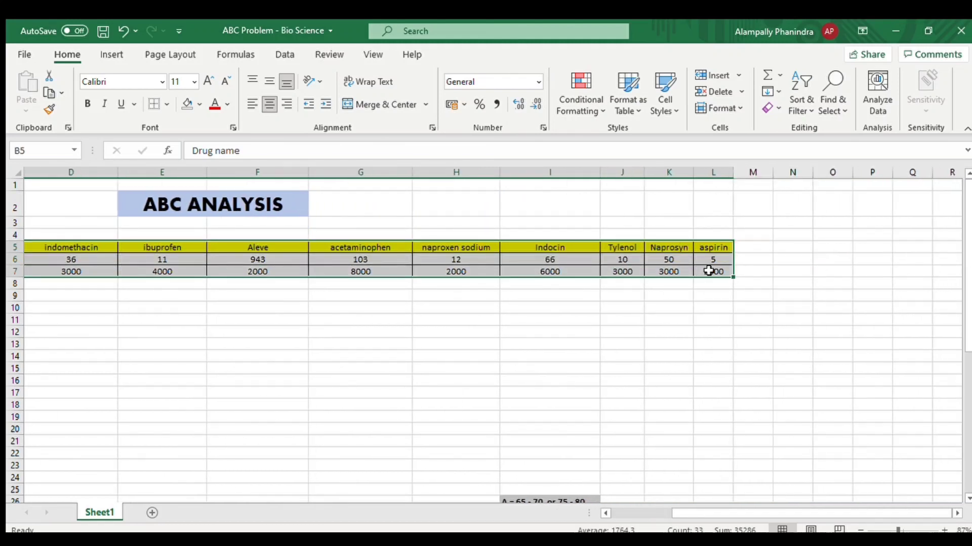
{"action": "key", "text": "ctrl+c"}
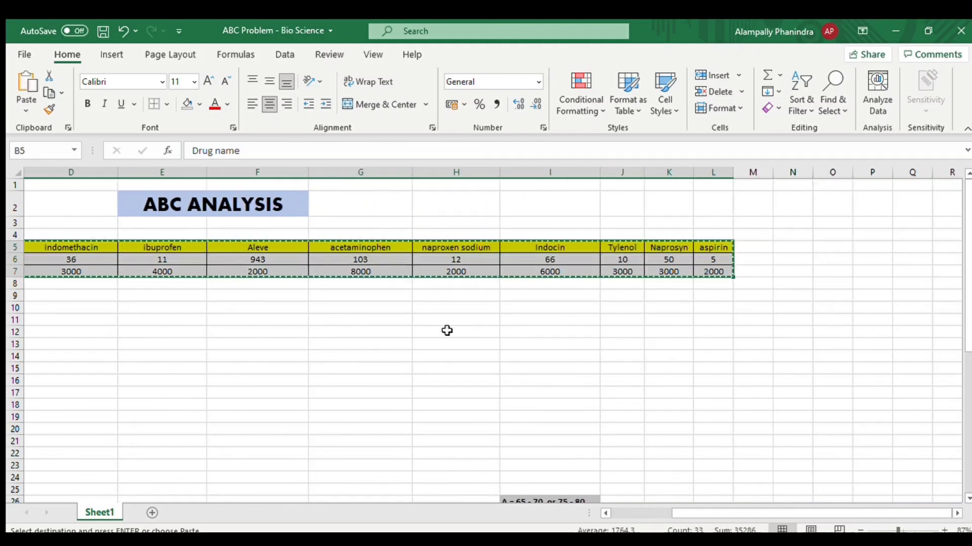
{"action": "scroll", "coordinate": [444, 330], "scroll_direction": "left", "scroll_amount": 2}
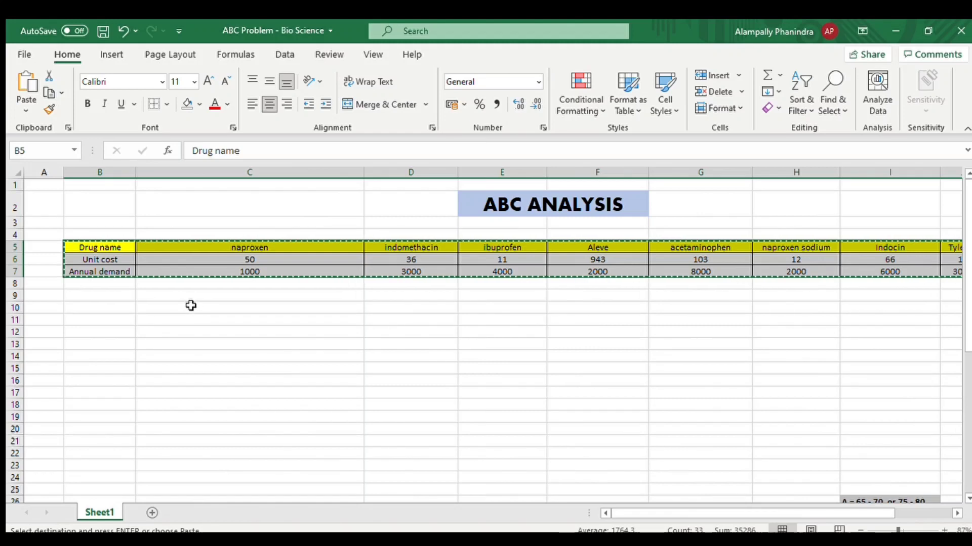
{"action": "left_click", "coordinate": [102, 296]}
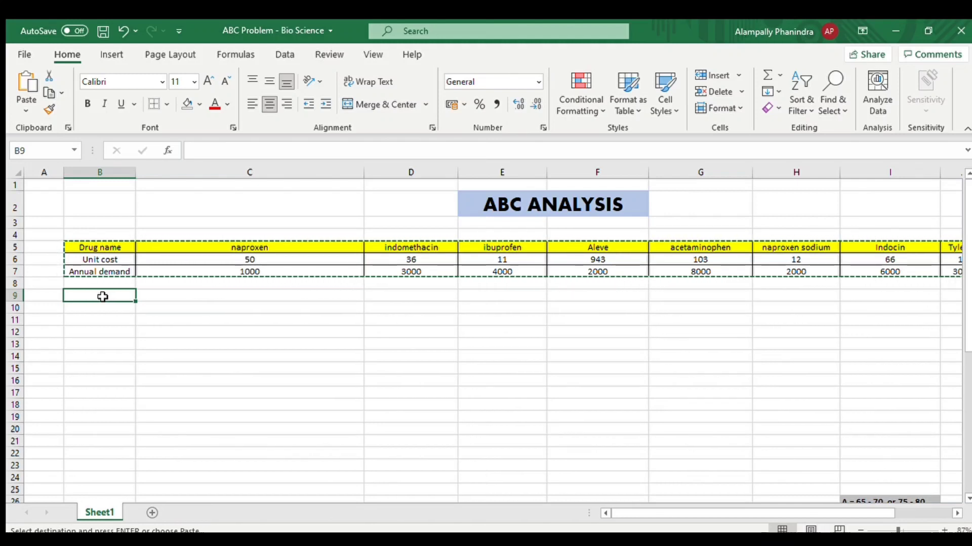
{"action": "left_click", "coordinate": [25, 110]}
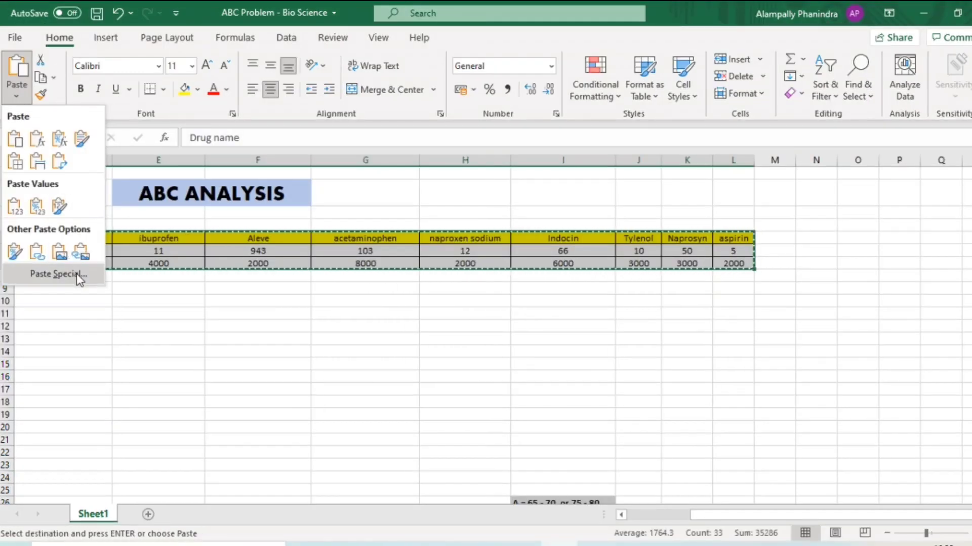
{"action": "left_click", "coordinate": [77, 274]}
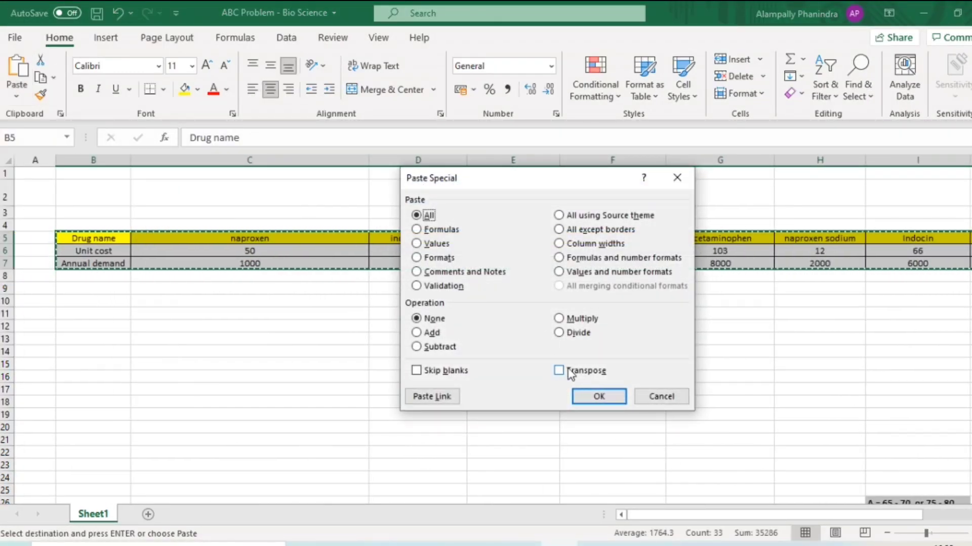
{"action": "left_click", "coordinate": [585, 373]}
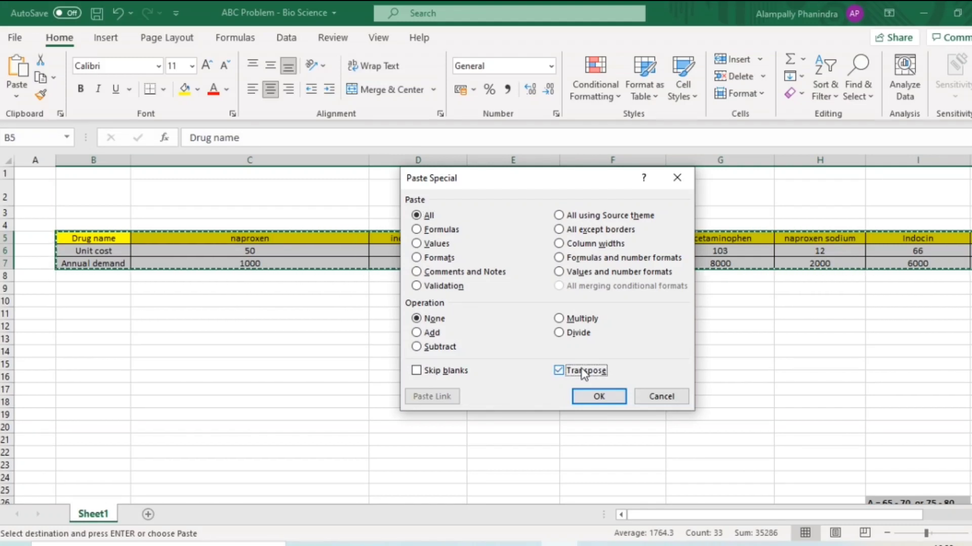
{"action": "left_click", "coordinate": [598, 395]}
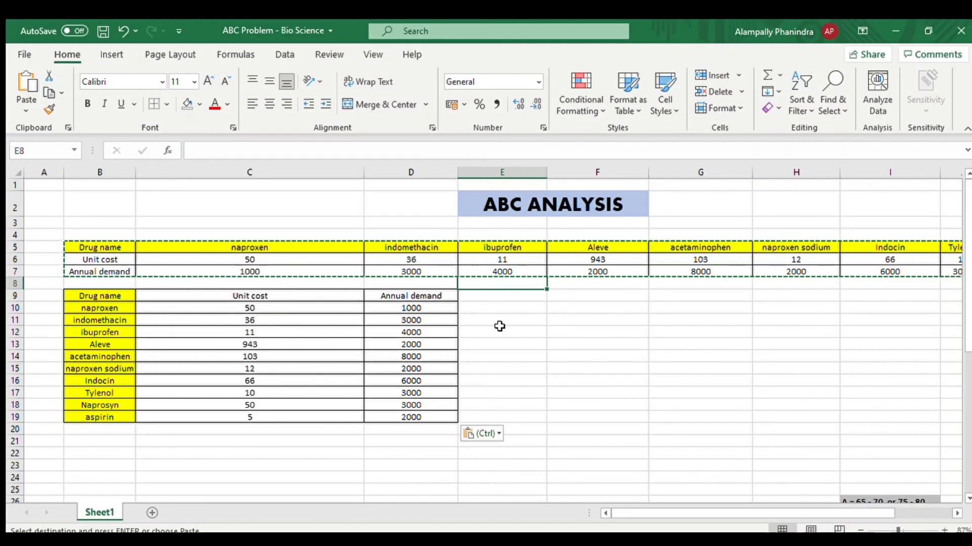
{"action": "left_click", "coordinate": [498, 298]}
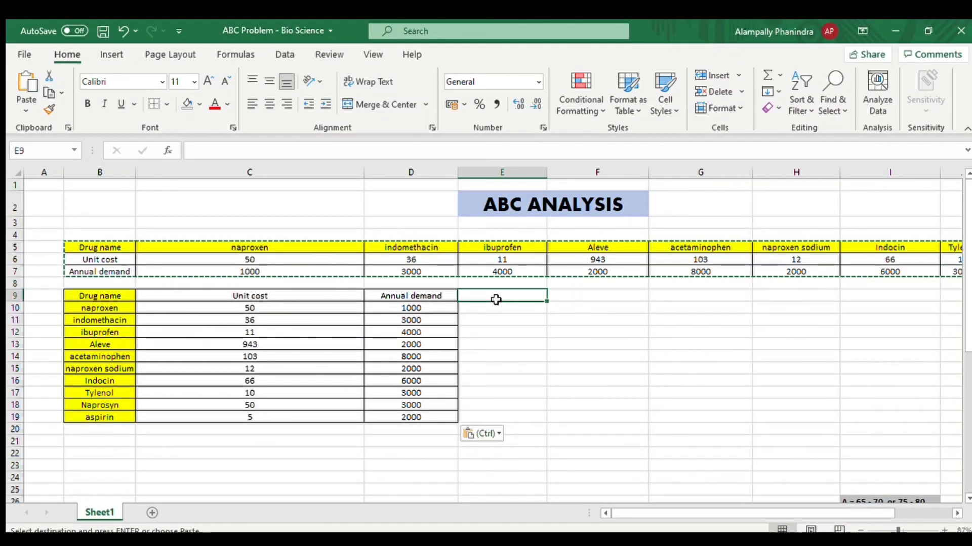
{"action": "left_click", "coordinate": [507, 319]}
{"action": "key", "text": "Escape"}
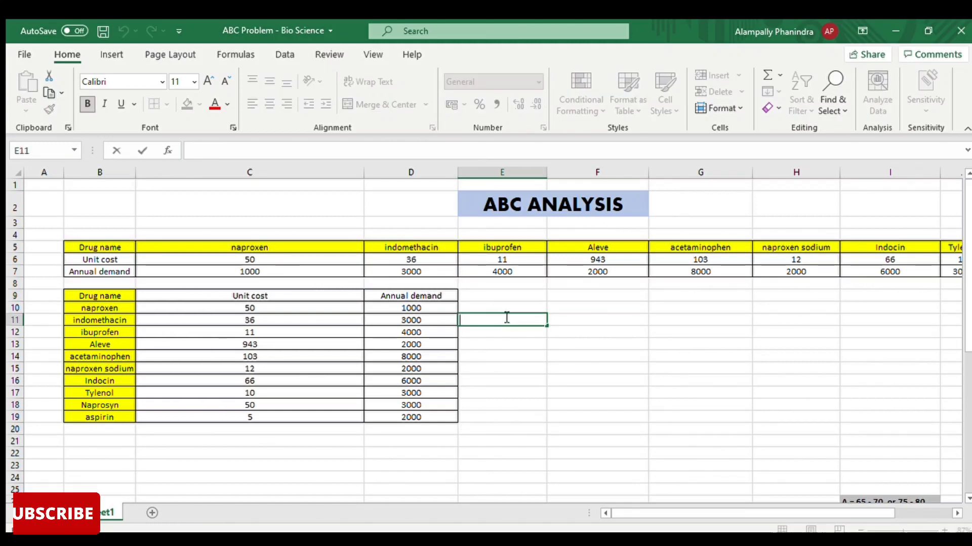
Add the column header "Total cost per year" in cell E9, next to Annual demand.
{"action": "left_click", "coordinate": [489, 296]}
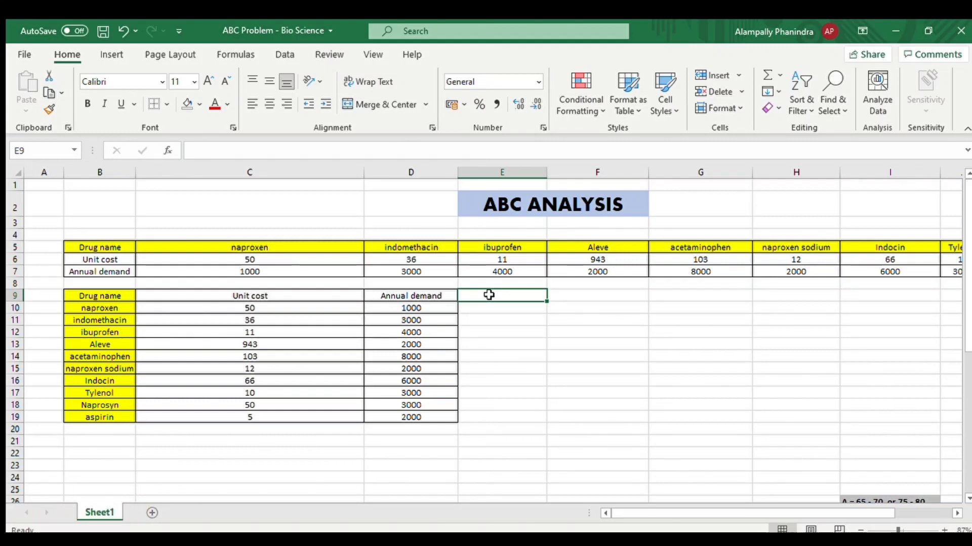
{"action": "type", "text": "Total cost"}
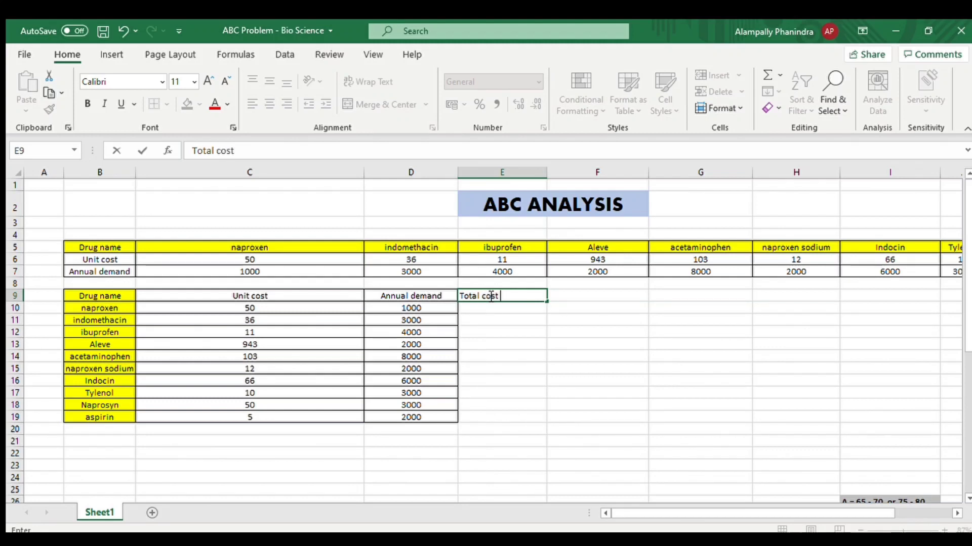
{"action": "type", "text": " p[er"}
{"action": "key", "text": "BackSpace"}
{"action": "key", "text": "BackSpace"}
{"action": "type", "text": "er year"}
{"action": "key", "text": "Tab"}
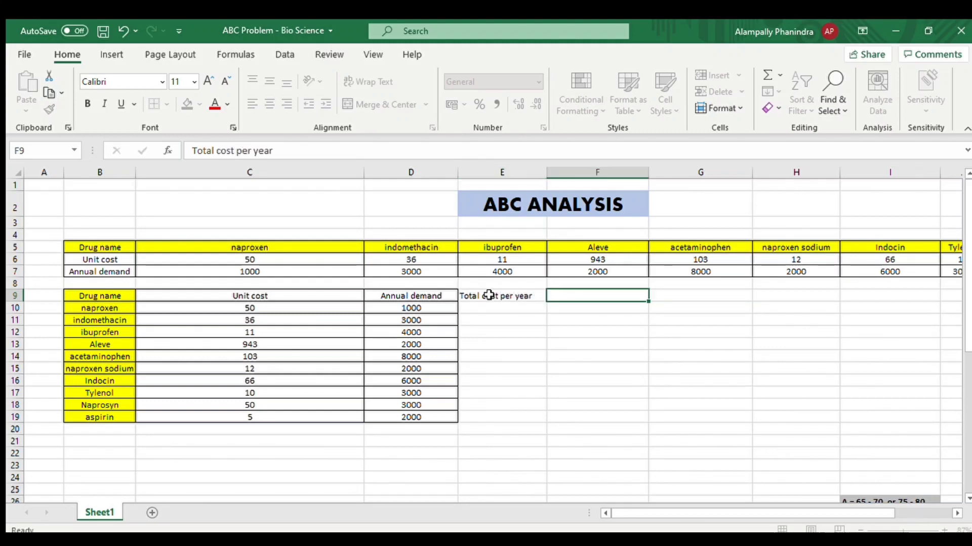
Add the column header "Usage of % of Total usage" in cell F9.
{"action": "type", "text": "U"}
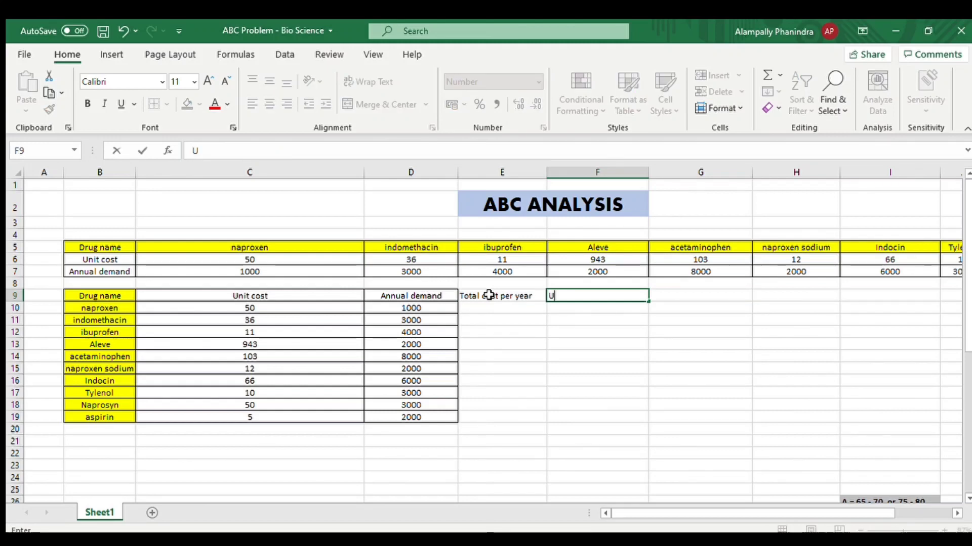
{"action": "type", "text": "sage of %"}
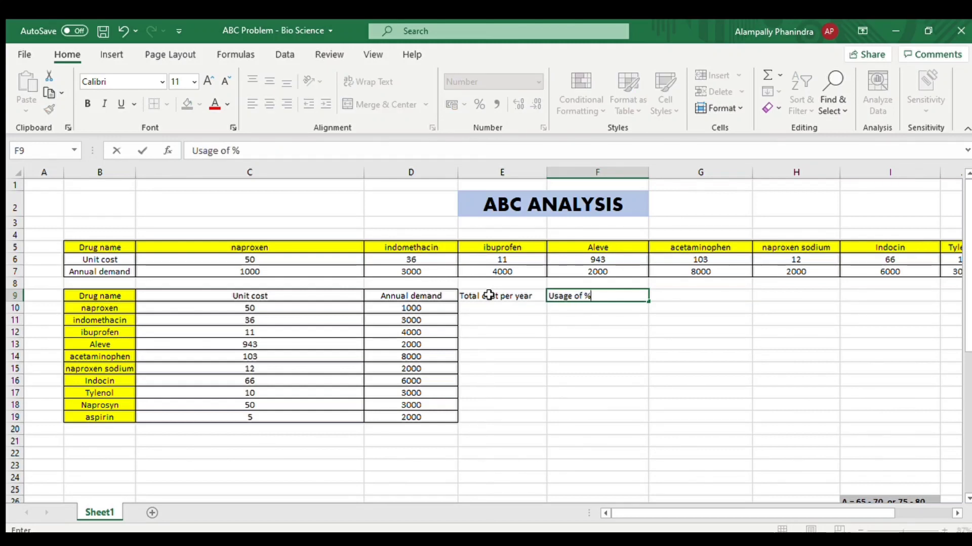
{"action": "type", "text": " of Tot"}
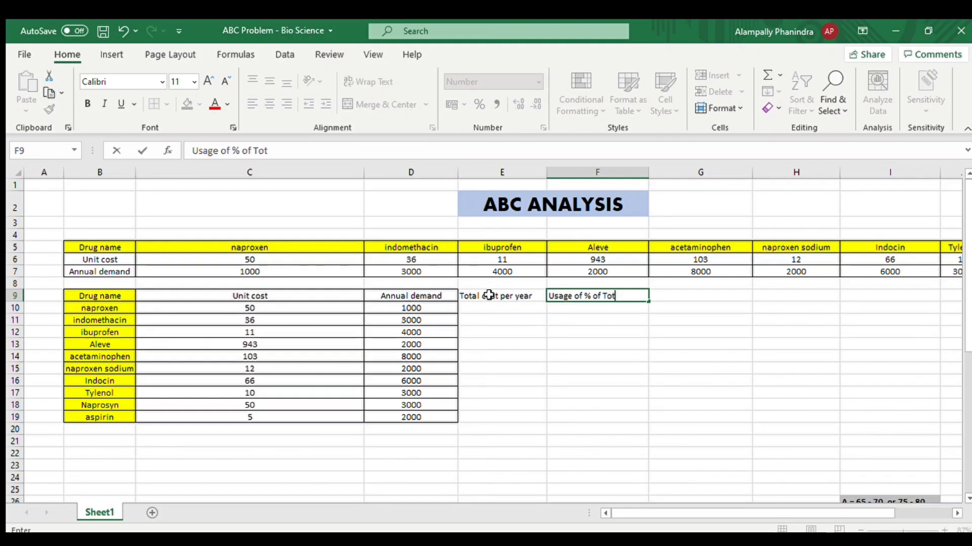
{"action": "type", "text": "al usage"}
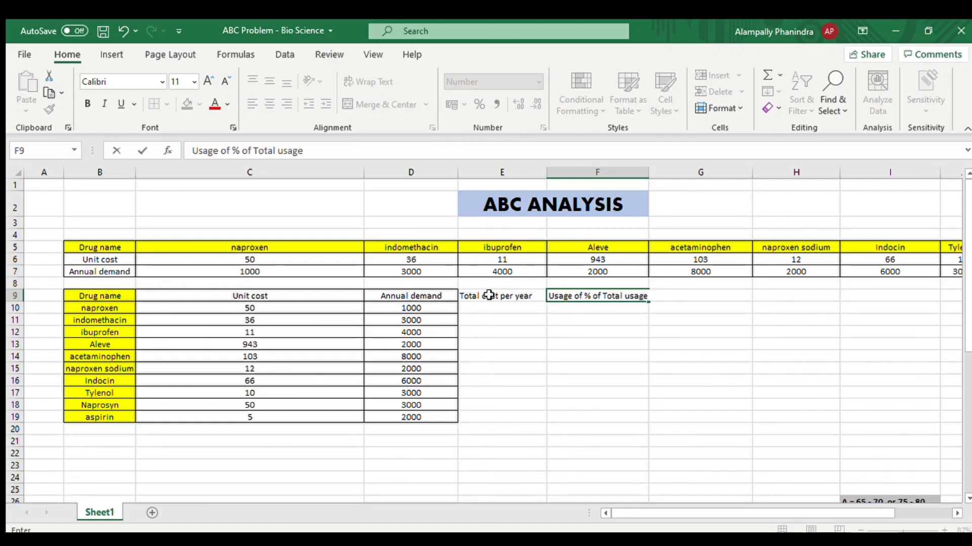
Calculate naproxen's total cost per year in E10 by multiplying unit cost by annual demand with =C10*D10.
{"action": "left_click", "coordinate": [489, 310]}
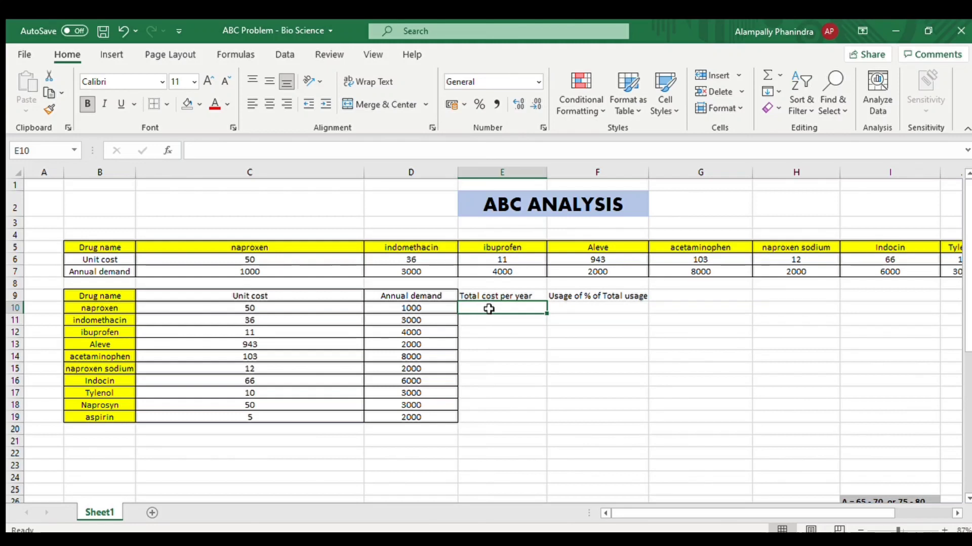
{"action": "type", "text": "="}
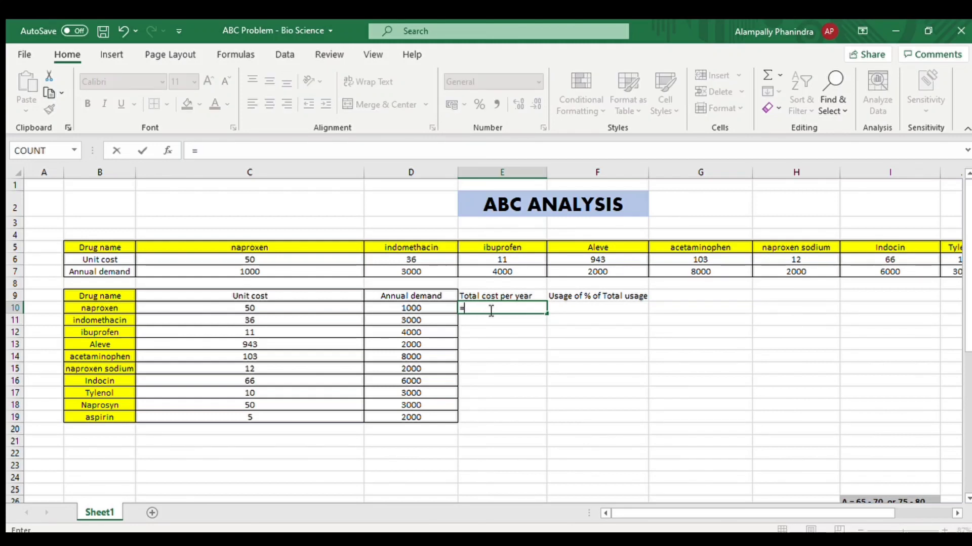
{"action": "left_click", "coordinate": [250, 309]}
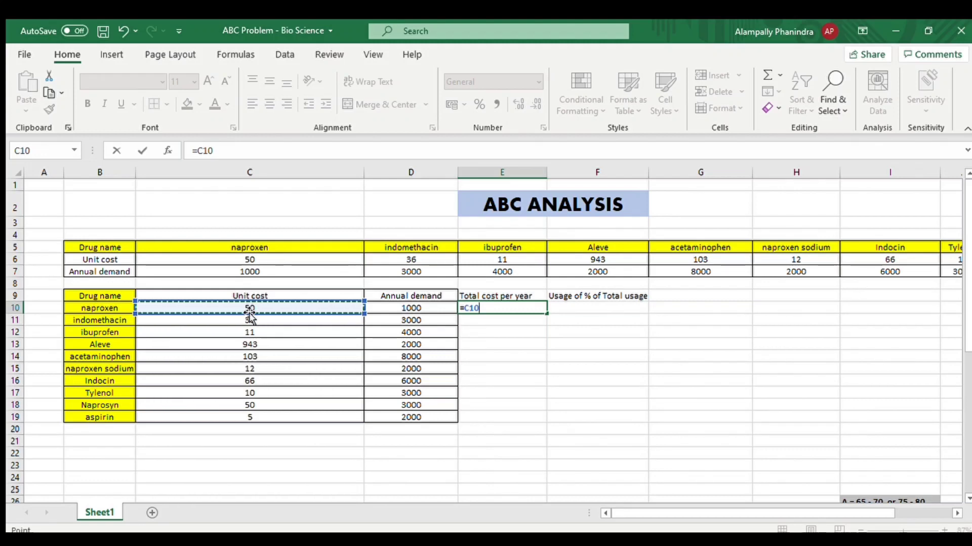
{"action": "type", "text": "*"}
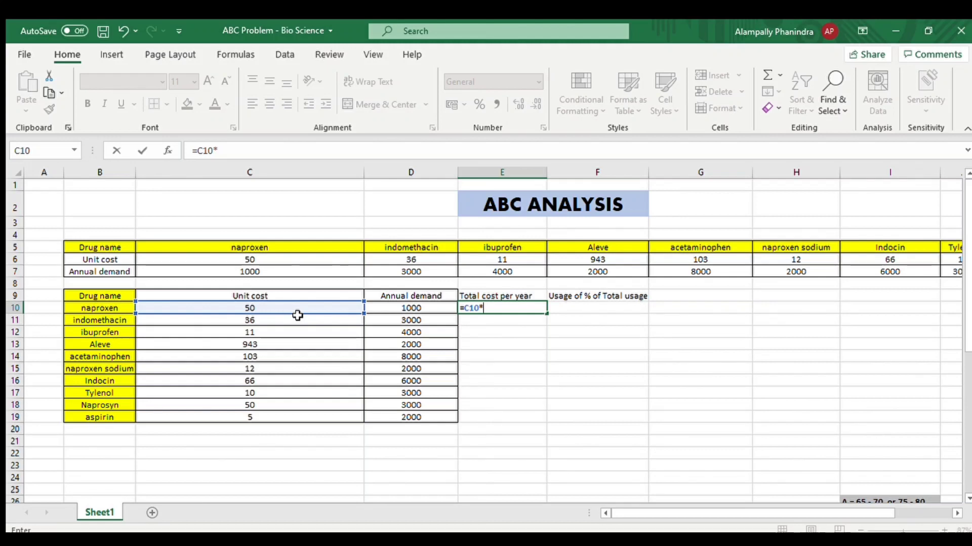
{"action": "left_click", "coordinate": [391, 308]}
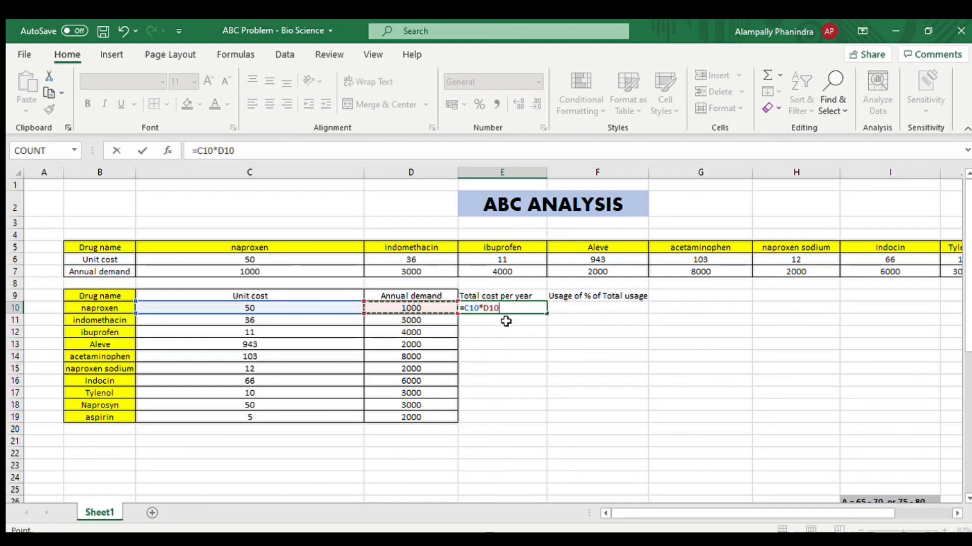
{"action": "key", "text": "Return"}
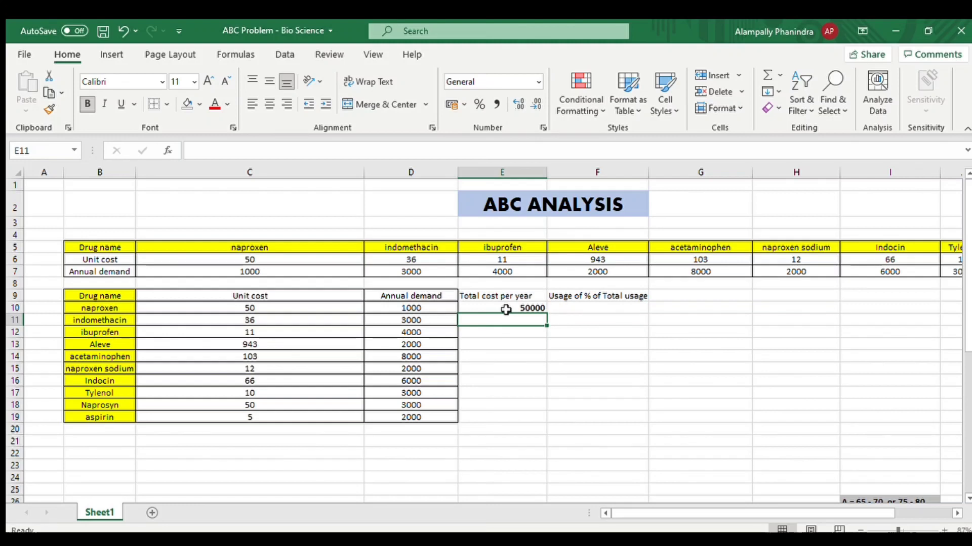
{"action": "left_click", "coordinate": [503, 310]}
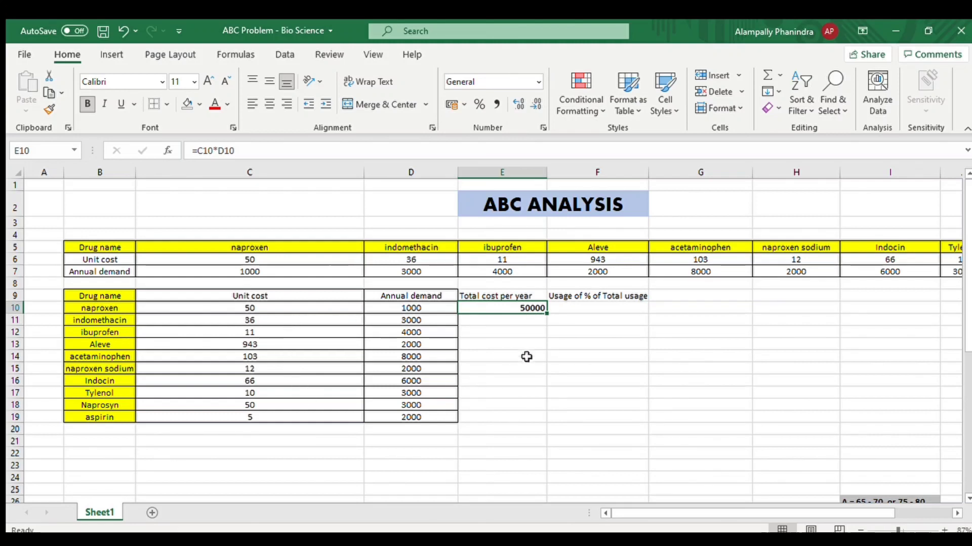
Fill the total cost per year formula from E10 down through E19 for all the drugs.
{"action": "left_click_drag", "start_coordinate": [545, 314], "coordinate": [547, 421]}
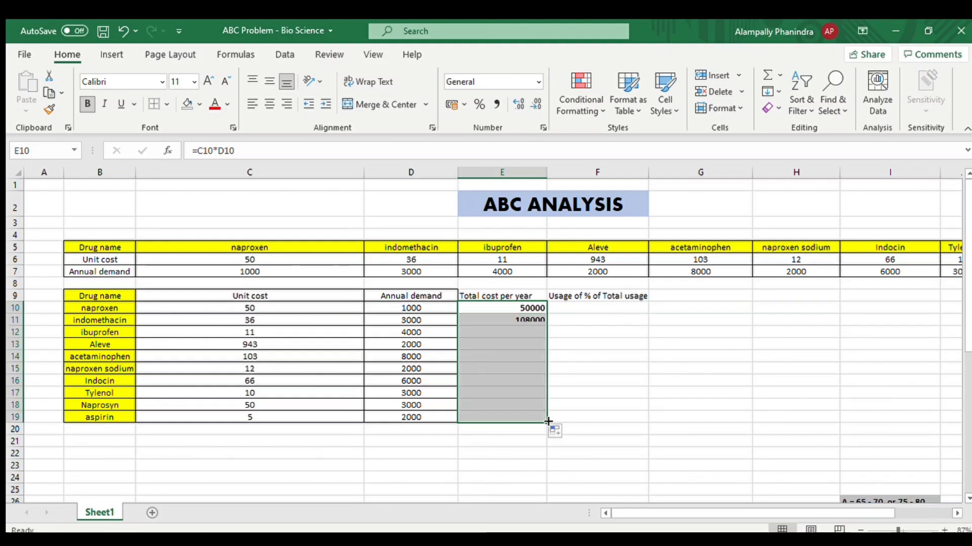
{"action": "left_click", "coordinate": [572, 402]}
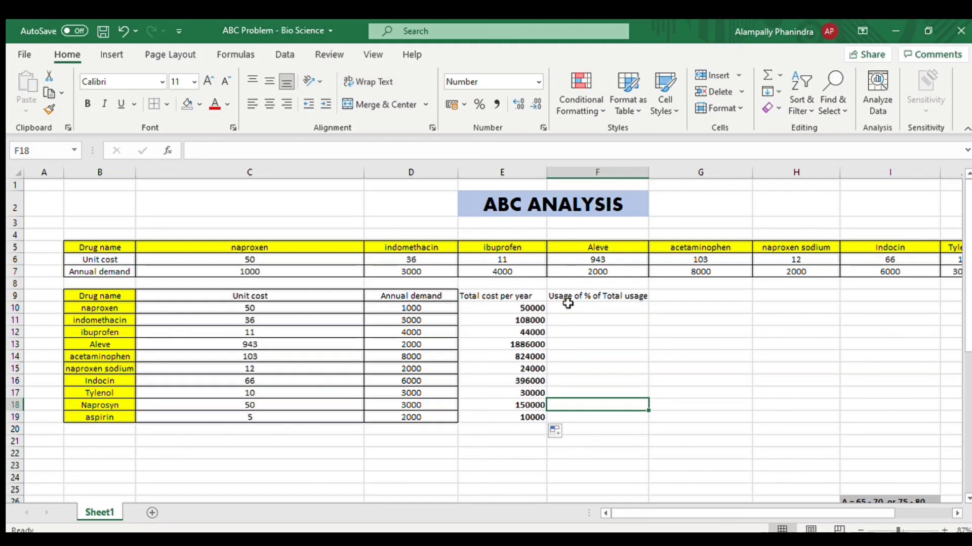
{"action": "left_click", "coordinate": [606, 305]}
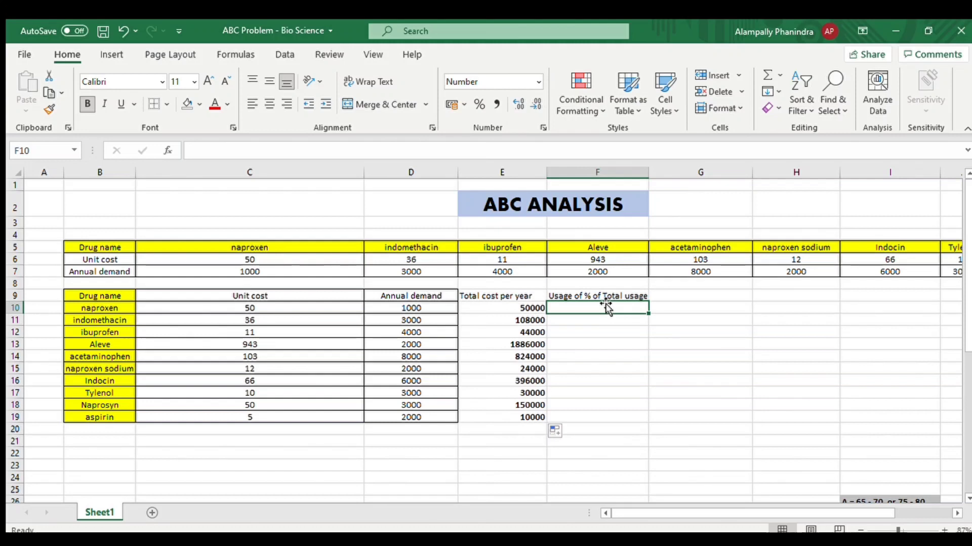
{"action": "left_click", "coordinate": [590, 294]}
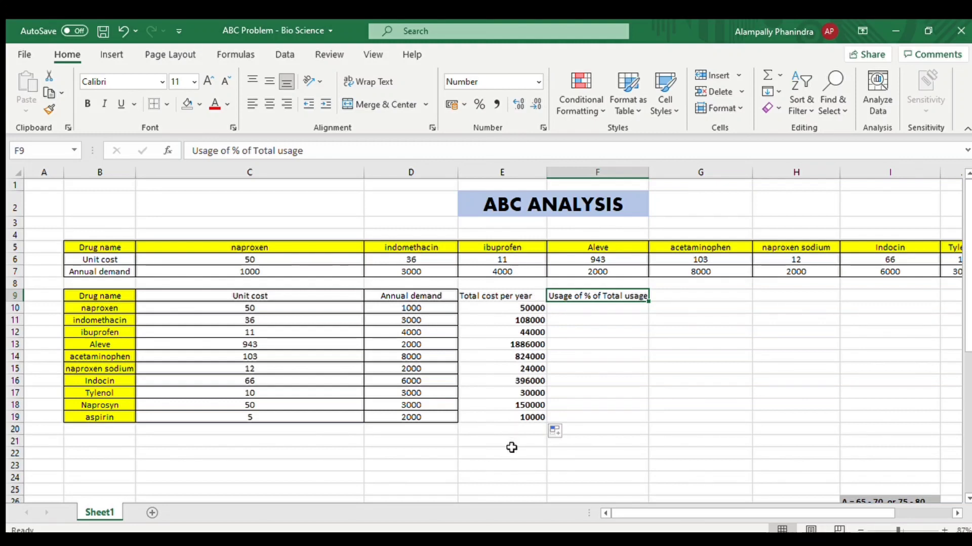
Add up the total cost per year of all drugs in E20 with =SUM(E10:E19).
{"action": "left_click", "coordinate": [503, 429]}
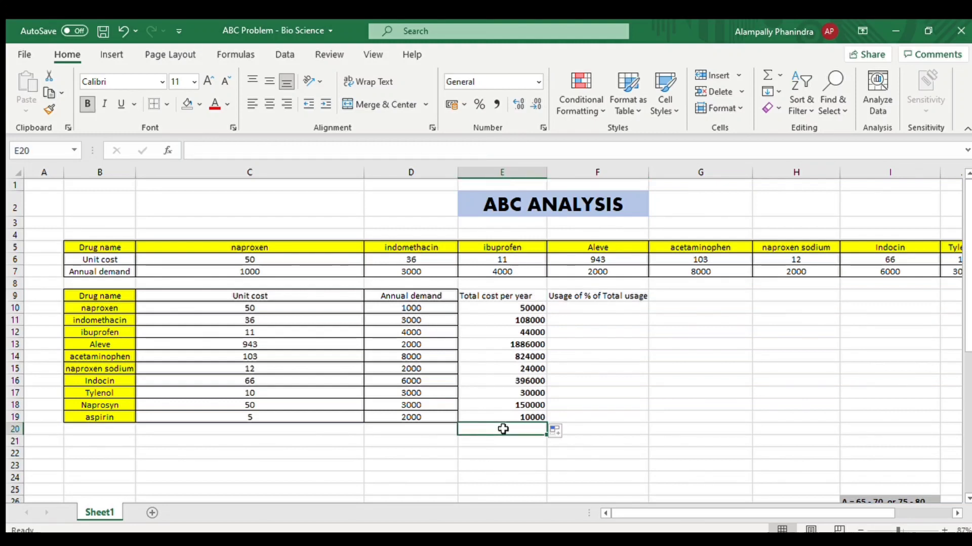
{"action": "type", "text": "="}
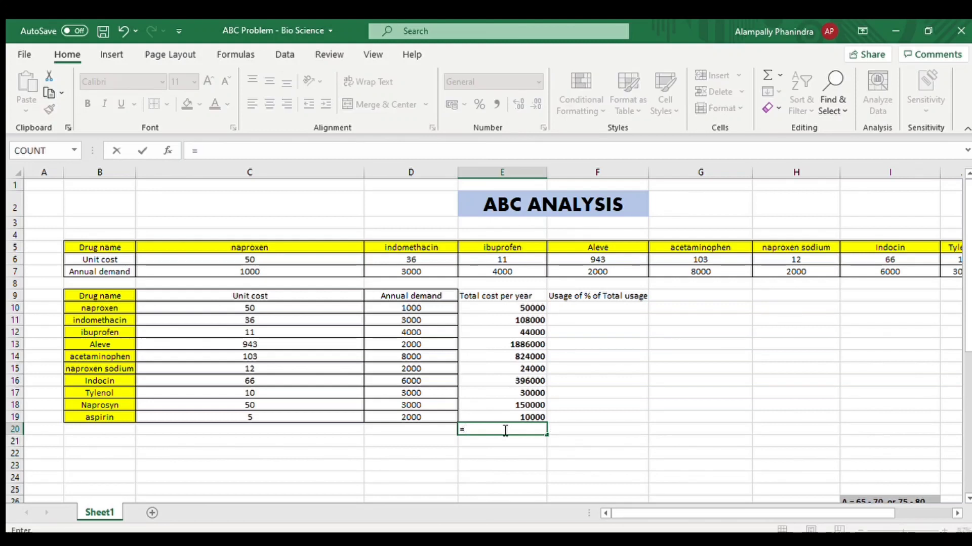
{"action": "type", "text": "sum"}
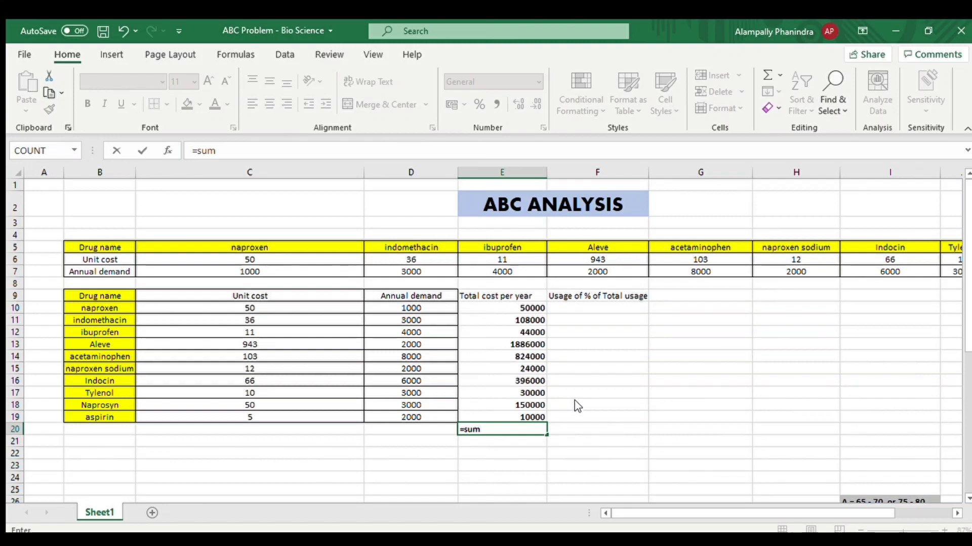
{"action": "key", "text": "Tab"}
{"action": "left_click_drag", "start_coordinate": [510, 307], "coordinate": [515, 417]}
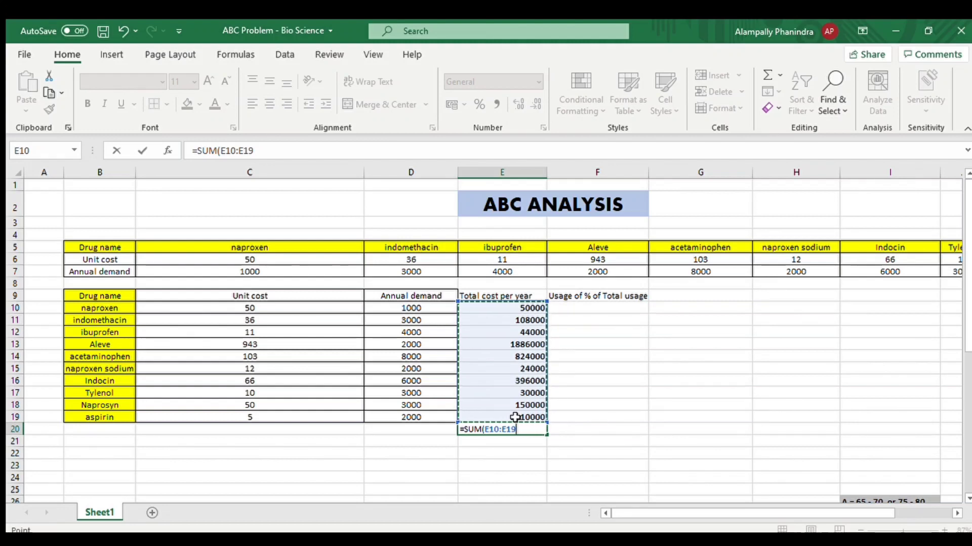
{"action": "type", "text": ")"}
{"action": "key", "text": "ctrl+Return"}
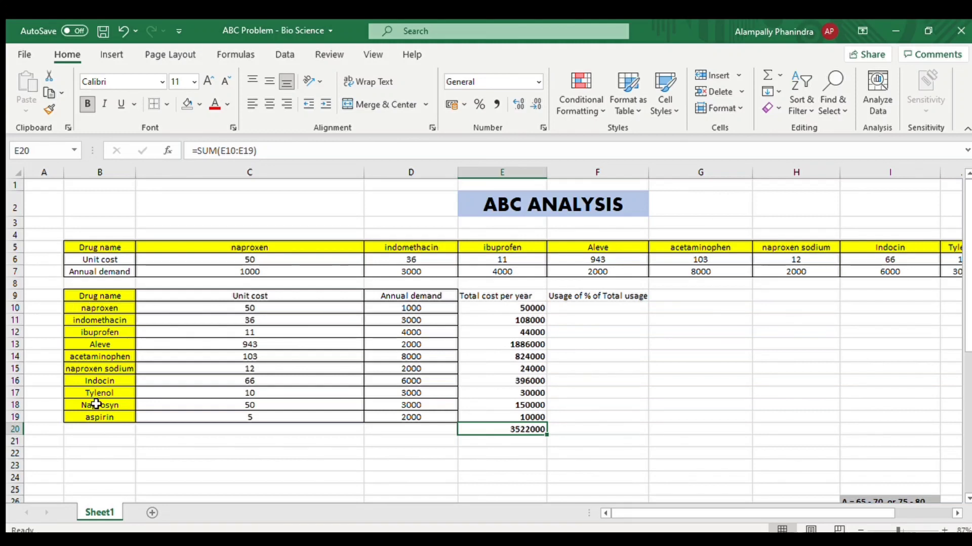
{"action": "left_click", "coordinate": [526, 441]}
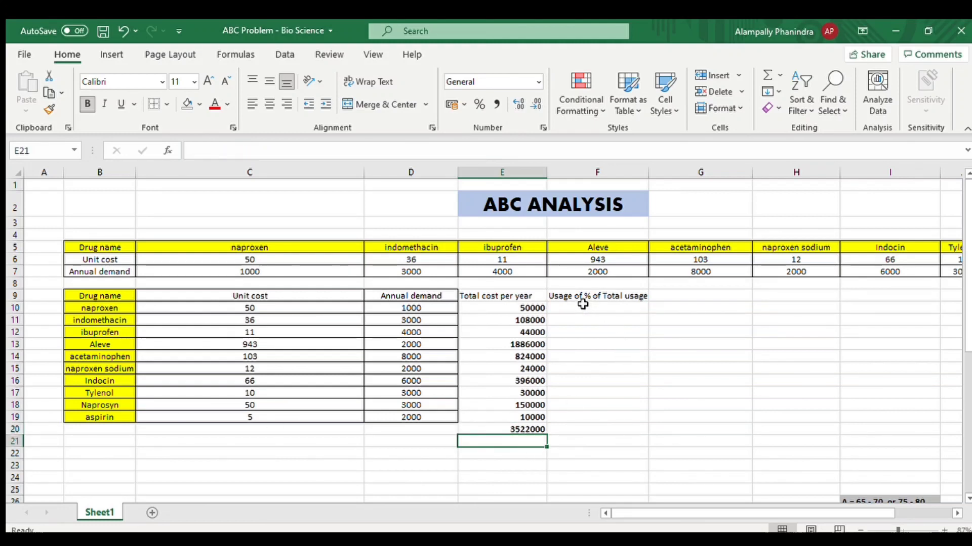
Calculate naproxen's percentage of total usage in F10 with the formula =(E10*100)/E20.
{"action": "left_click", "coordinate": [500, 430]}
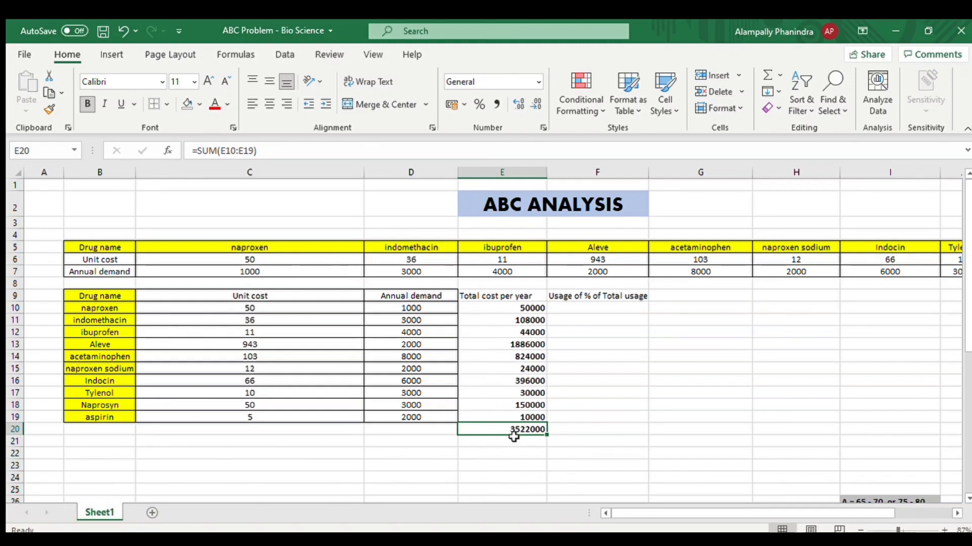
{"action": "left_click", "coordinate": [576, 308]}
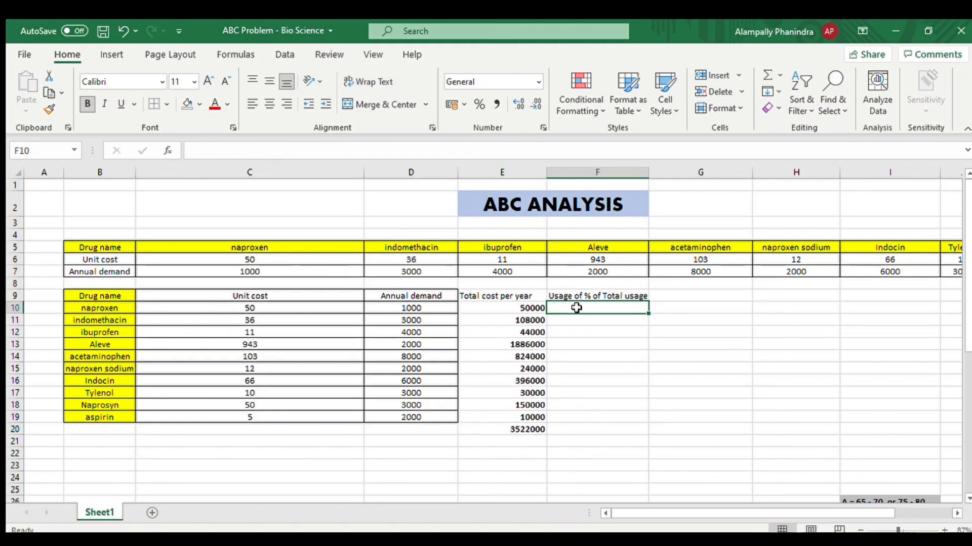
{"action": "type", "text": "=("}
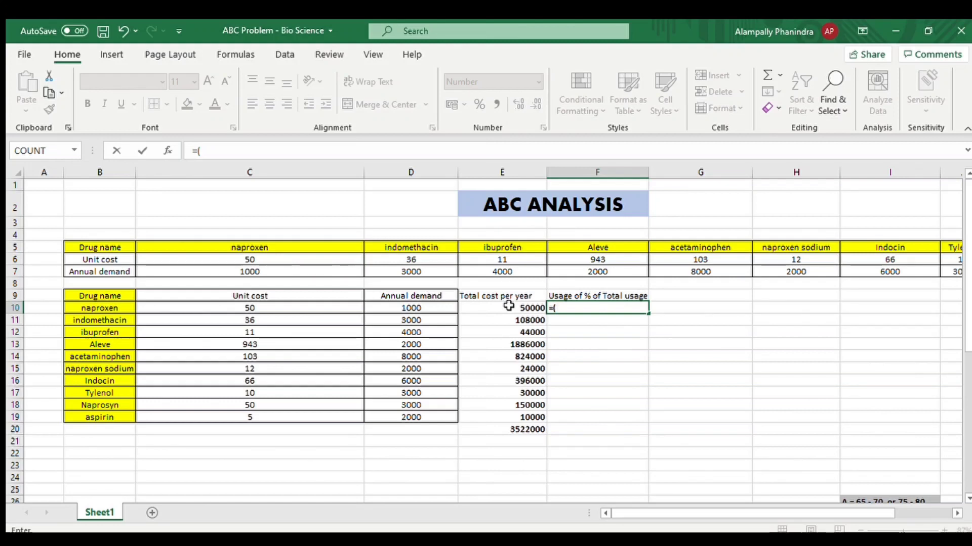
{"action": "left_click", "coordinate": [509, 306]}
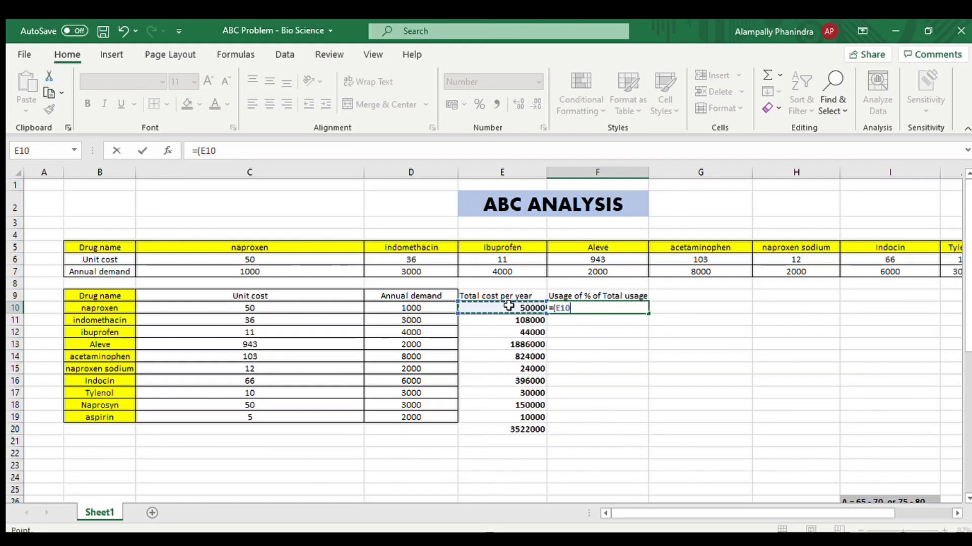
{"action": "type", "text": "*"}
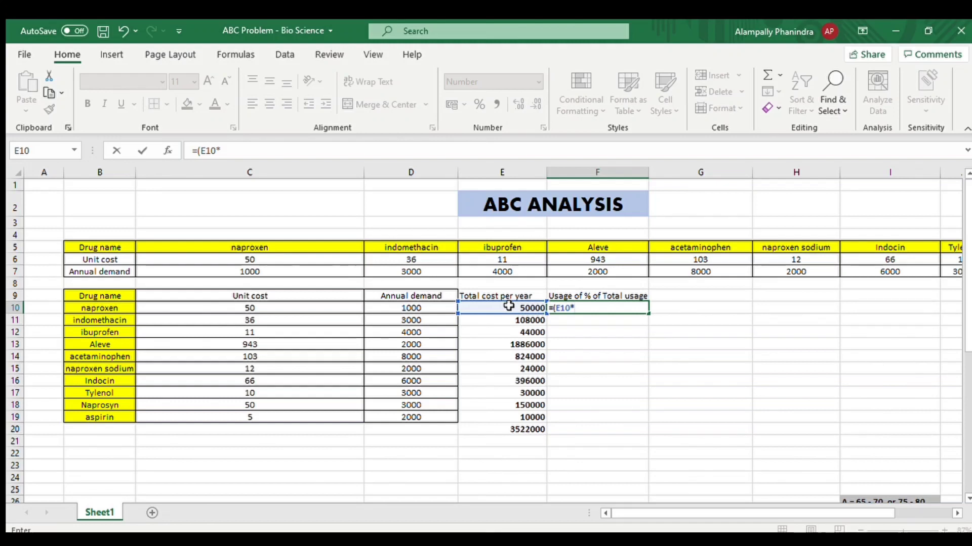
{"action": "type", "text": "100"}
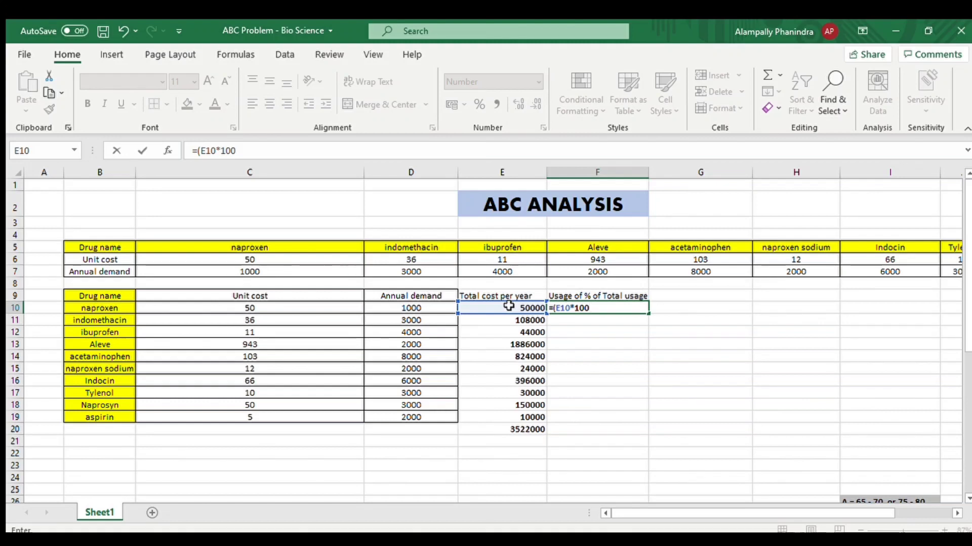
{"action": "type", "text": ")/"}
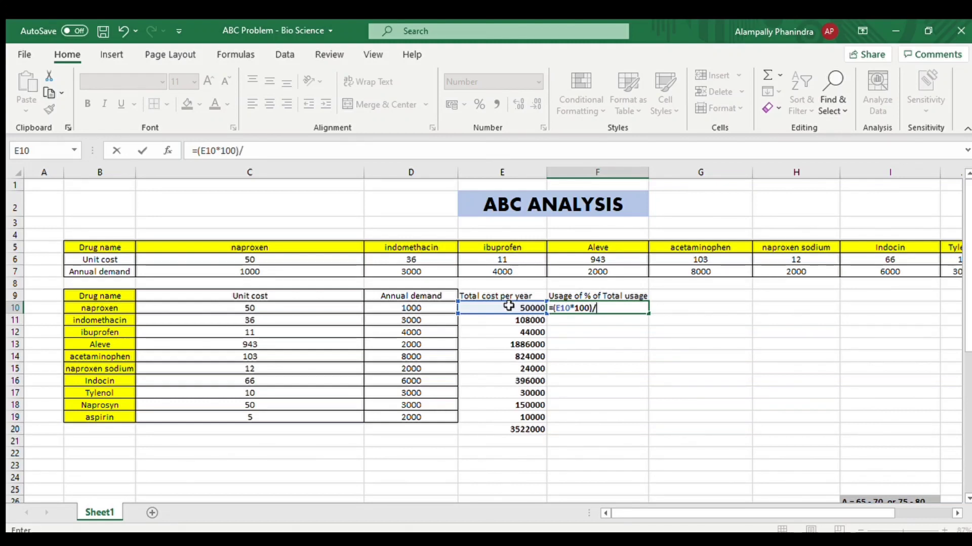
{"action": "left_click", "coordinate": [526, 430]}
{"action": "key", "text": "Return"}
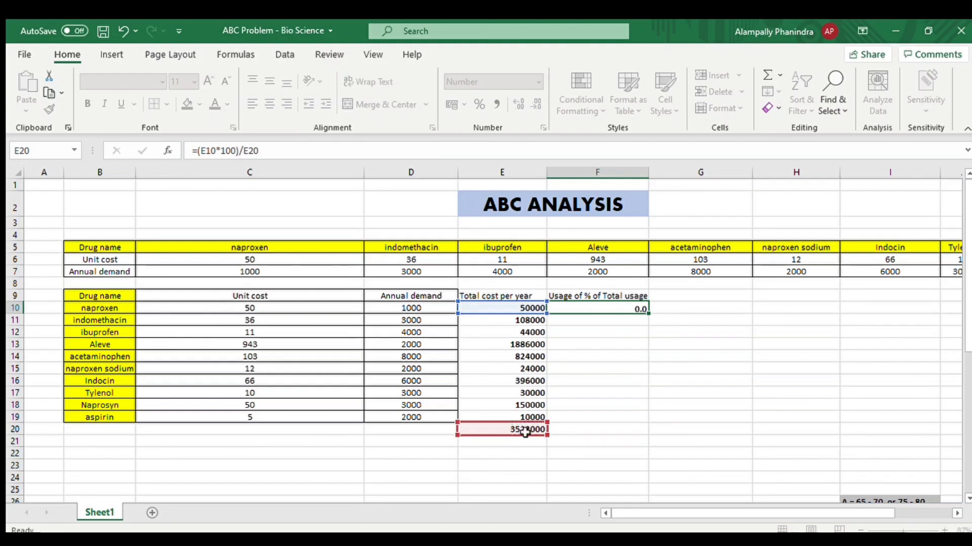
Try to fill the usage percentage formula from F10 down through F20, and clear the copied cells F11:F20.
{"action": "left_click", "coordinate": [613, 308]}
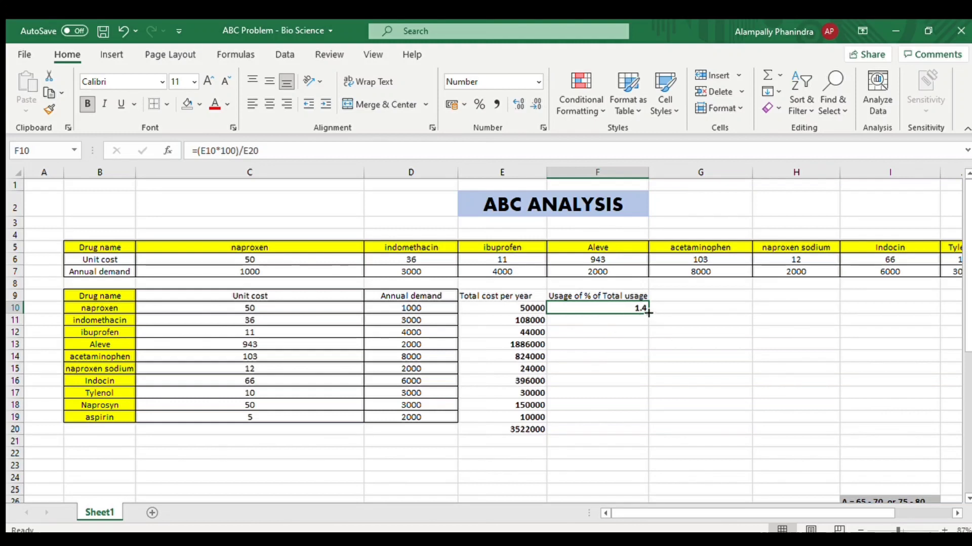
{"action": "left_click_drag", "start_coordinate": [648, 314], "coordinate": [644, 429]}
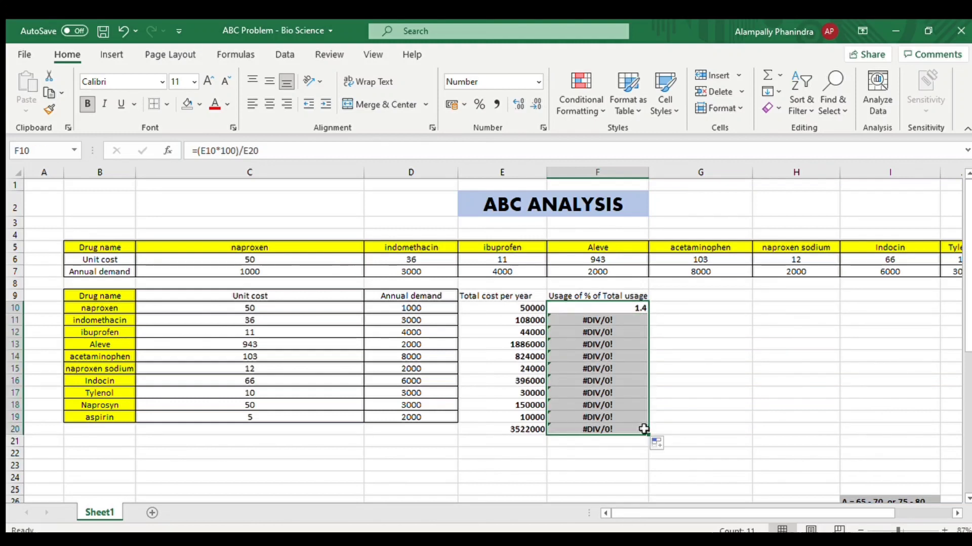
{"action": "left_click", "coordinate": [663, 418]}
{"action": "left_click_drag", "start_coordinate": [582, 320], "coordinate": [586, 428]}
{"action": "key", "text": "Delete"}
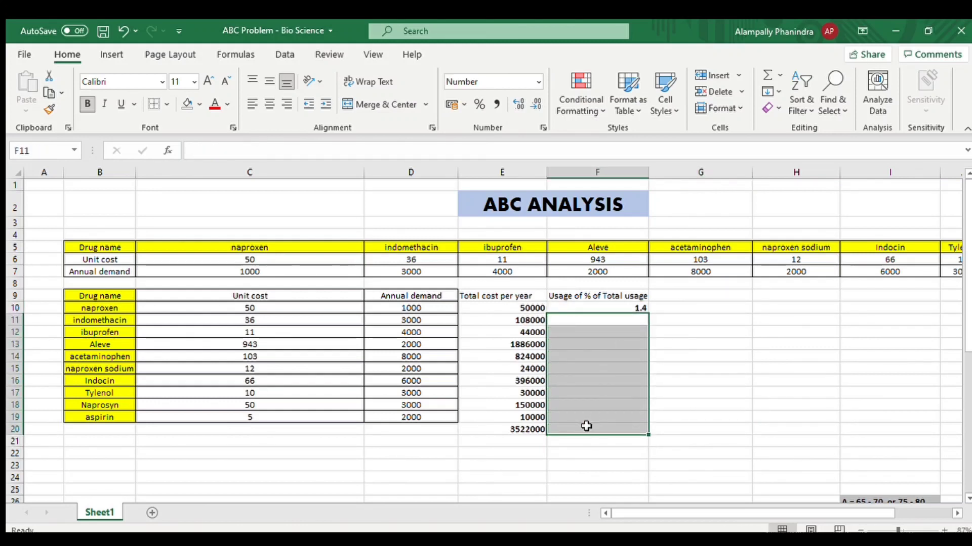
Make the total cost reference in F10 absolute so the formula reads =(E10*100)/$E$20.
{"action": "left_click", "coordinate": [594, 306]}
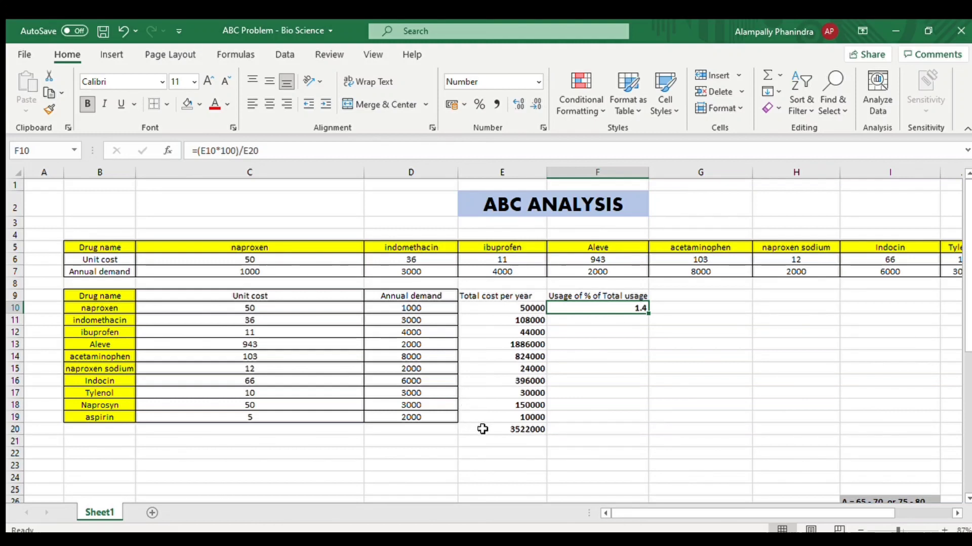
{"action": "left_click", "coordinate": [250, 151]}
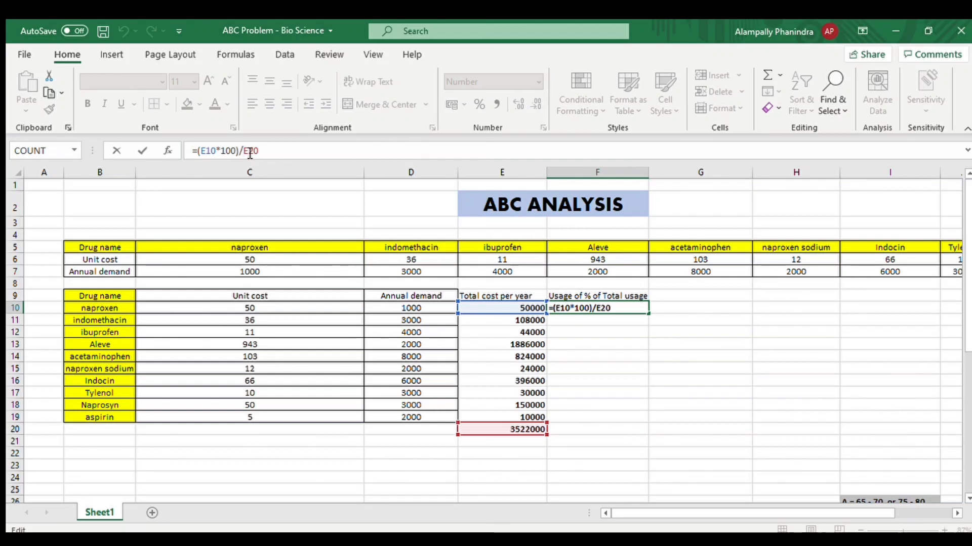
{"action": "type", "text": "$E"}
{"action": "type", "text": "$"}
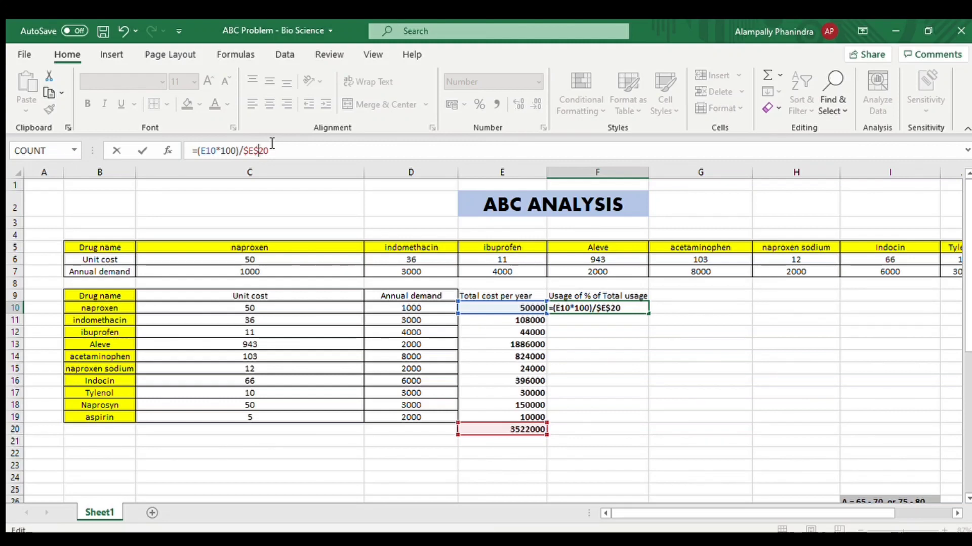
{"action": "key", "text": "Return"}
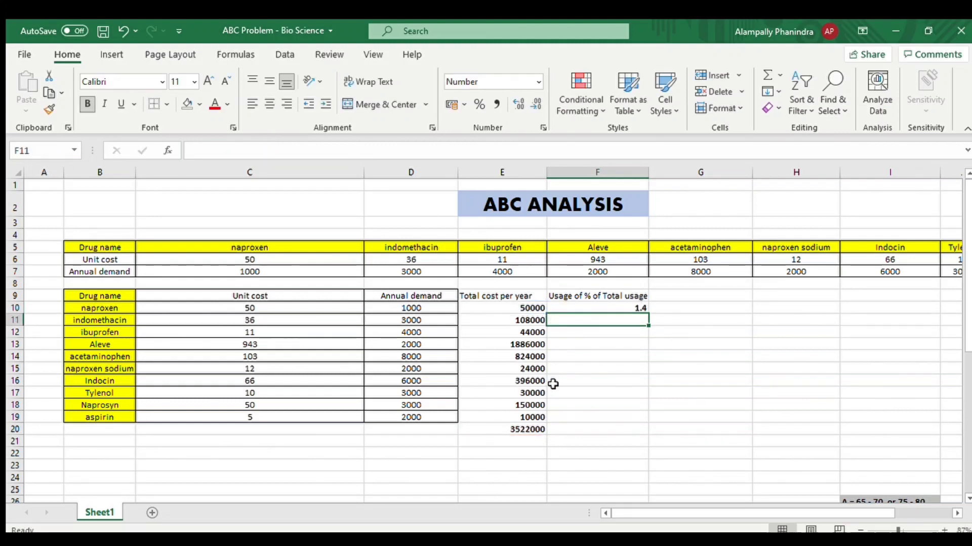
Fill the corrected usage percentage formula from F10 down through F19.
{"action": "left_click", "coordinate": [596, 308]}
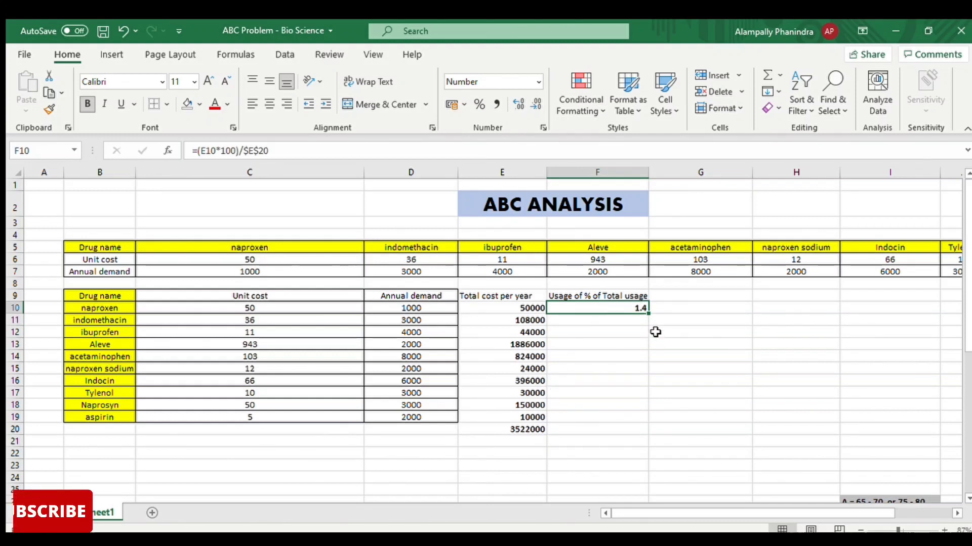
{"action": "left_click_drag", "start_coordinate": [647, 312], "coordinate": [648, 425]}
{"action": "left_click", "coordinate": [718, 330]}
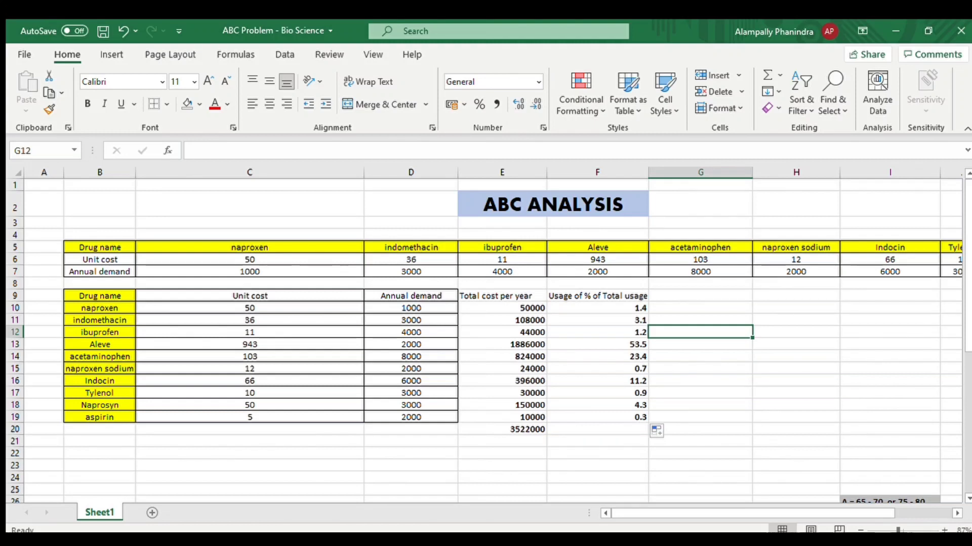
Apply all borders to the total cost and usage percentage columns, E9:F19.
{"action": "left_click_drag", "start_coordinate": [465, 296], "coordinate": [601, 408]}
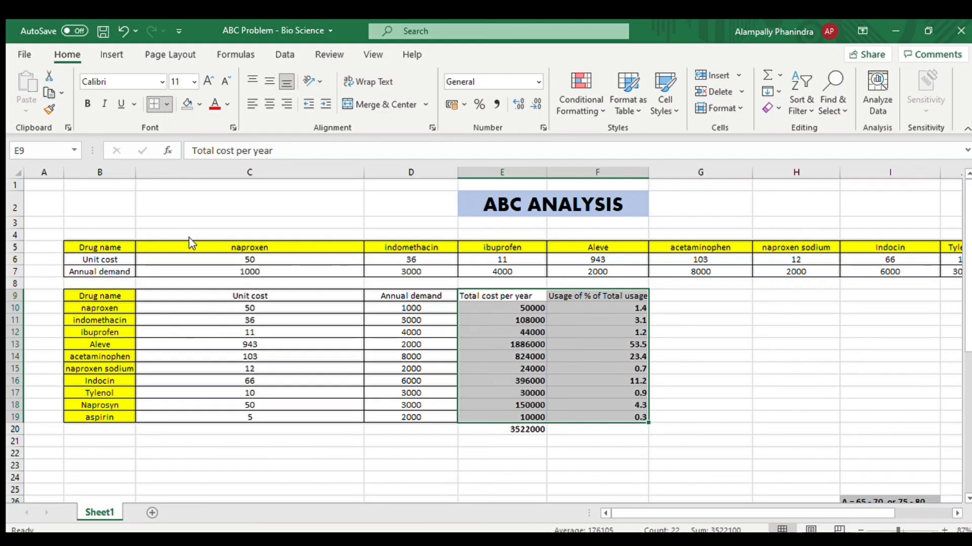
{"action": "key", "text": "alt+h"}
{"action": "key", "text": "b"}
{"action": "key", "text": "a"}
{"action": "left_click", "coordinate": [703, 394]}
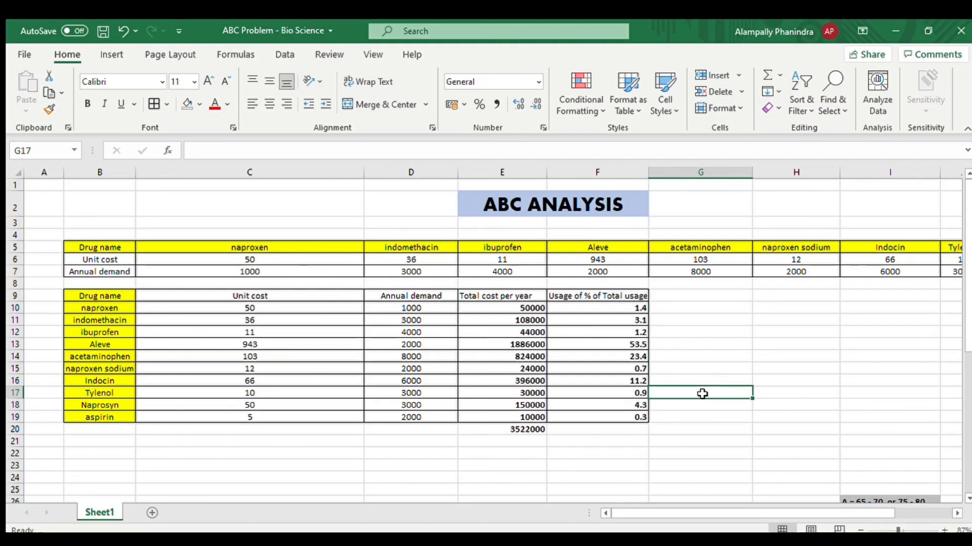
Add up the usage percentages of all drugs in F20 with =SUM(F10:F19).
{"action": "left_click", "coordinate": [587, 431]}
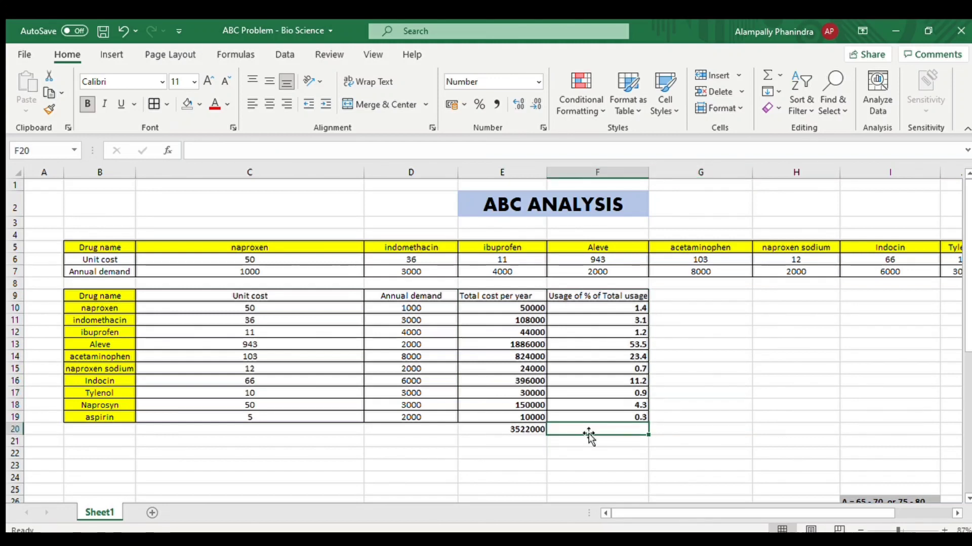
{"action": "type", "text": "=sum"}
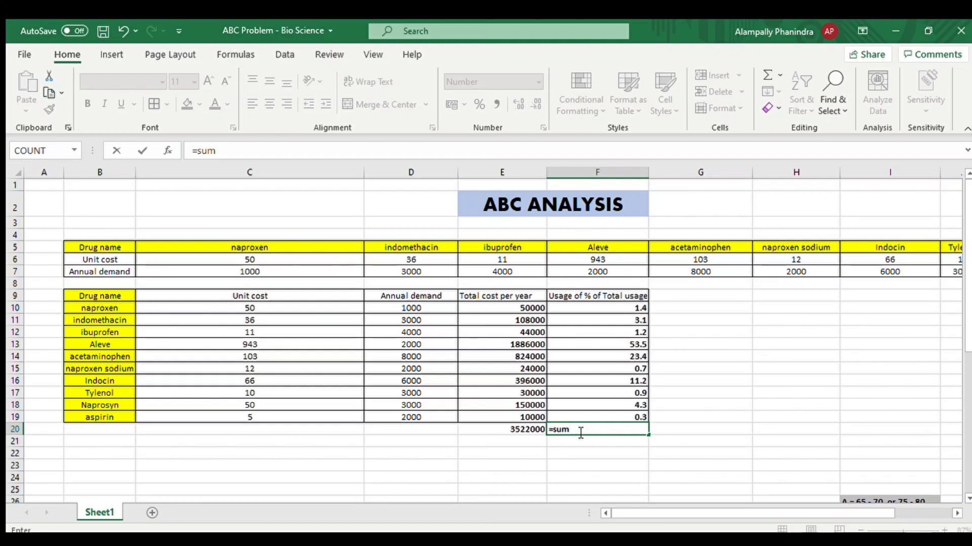
{"action": "key", "text": "Tab"}
{"action": "left_click_drag", "start_coordinate": [597, 307], "coordinate": [601, 410]}
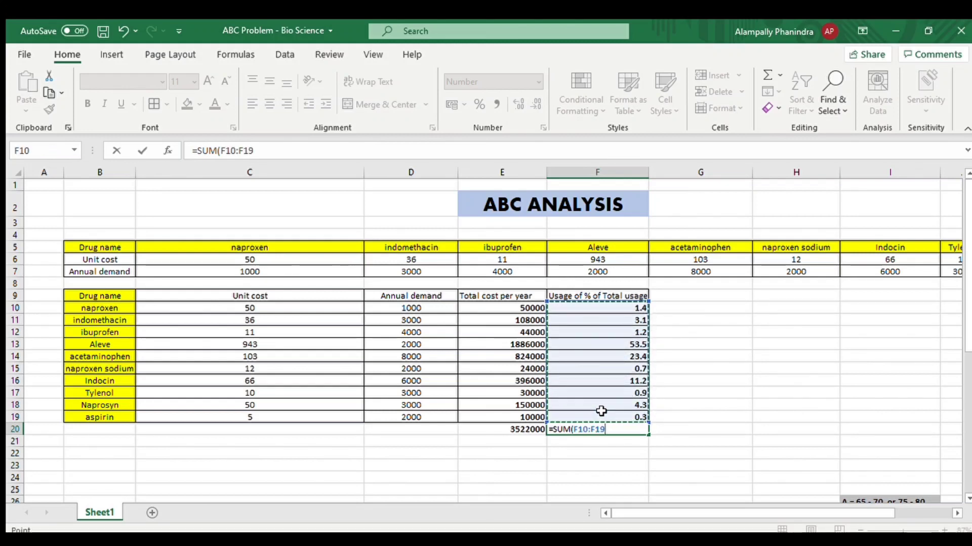
{"action": "type", "text": ")"}
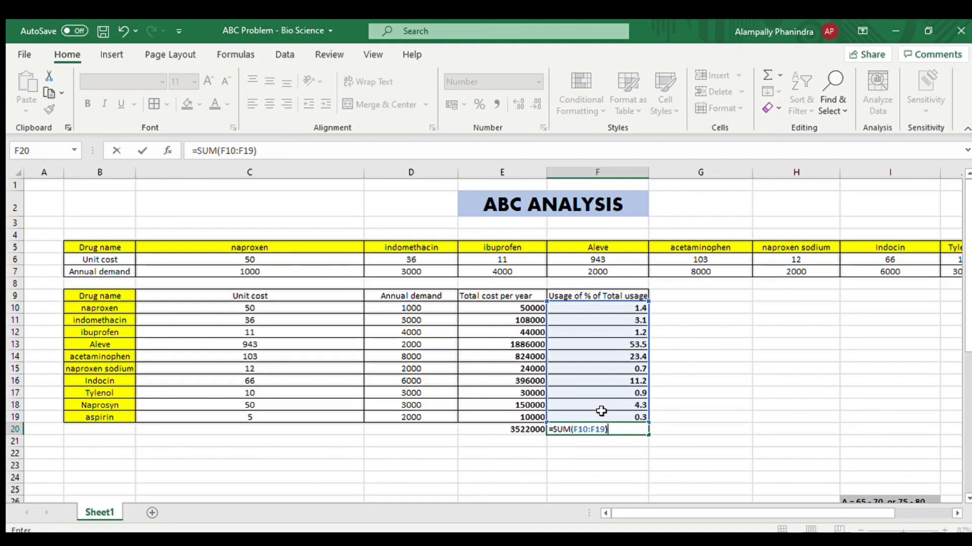
{"action": "key", "text": "Return"}
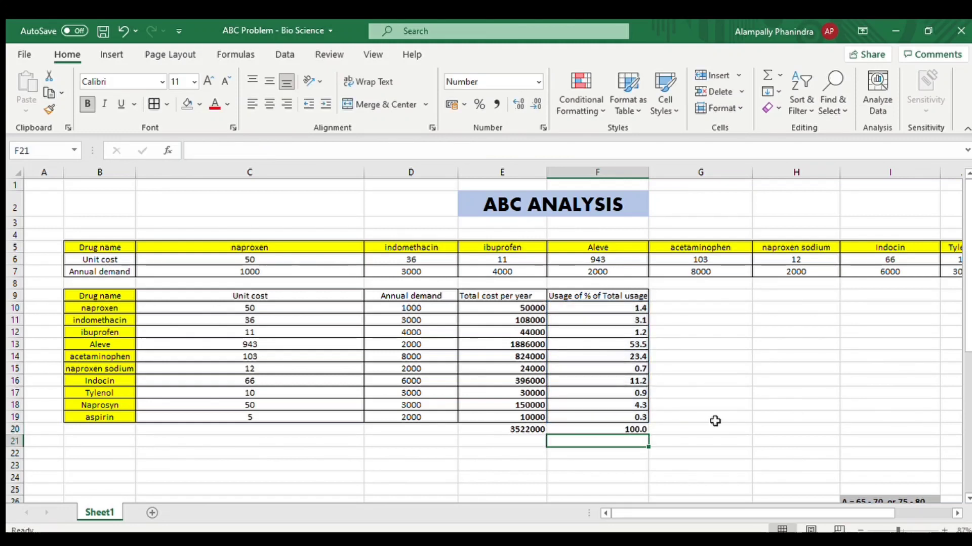
{"action": "left_click", "coordinate": [673, 431]}
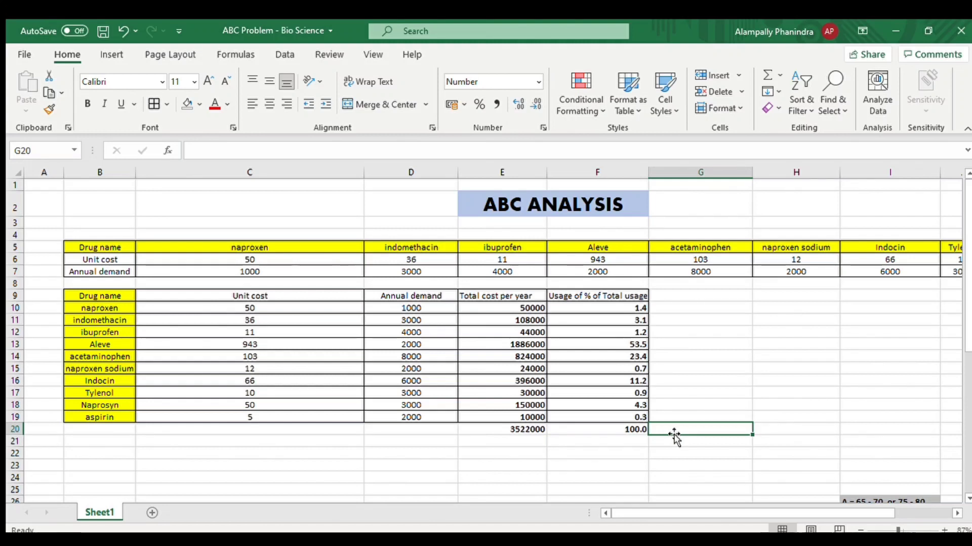
Apply all borders to the total cost and usage percentage totals in E20:F20.
{"action": "left_click", "coordinate": [617, 429]}
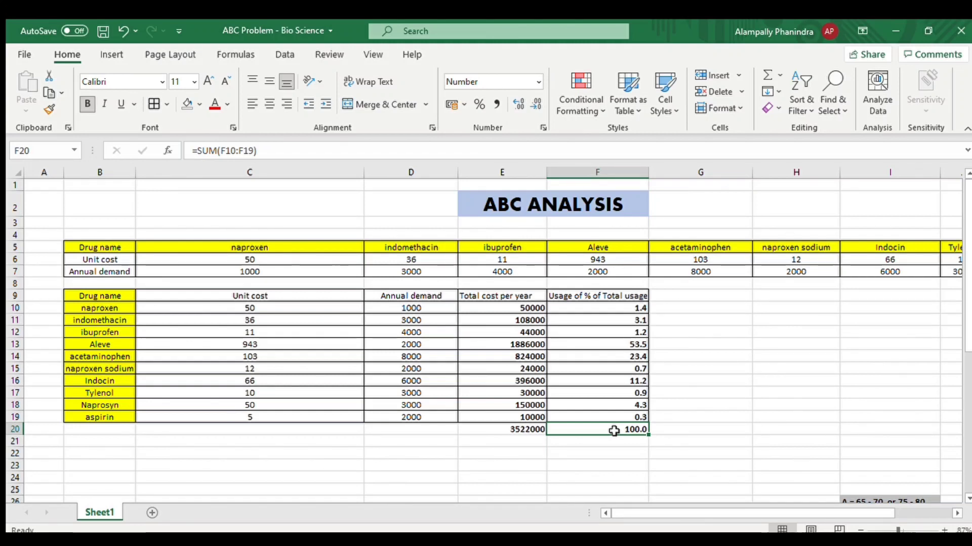
{"action": "left_click", "coordinate": [686, 433]}
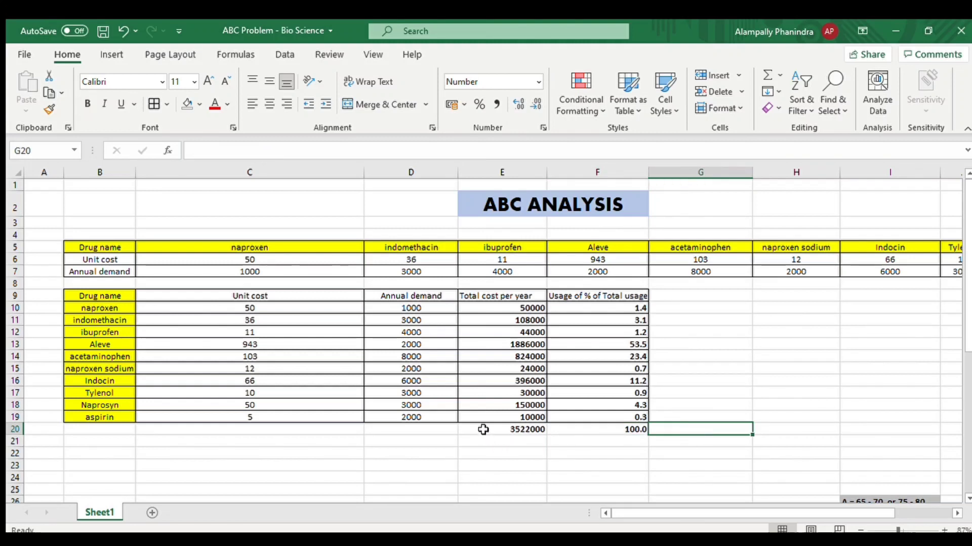
{"action": "left_click_drag", "start_coordinate": [486, 429], "coordinate": [584, 429]}
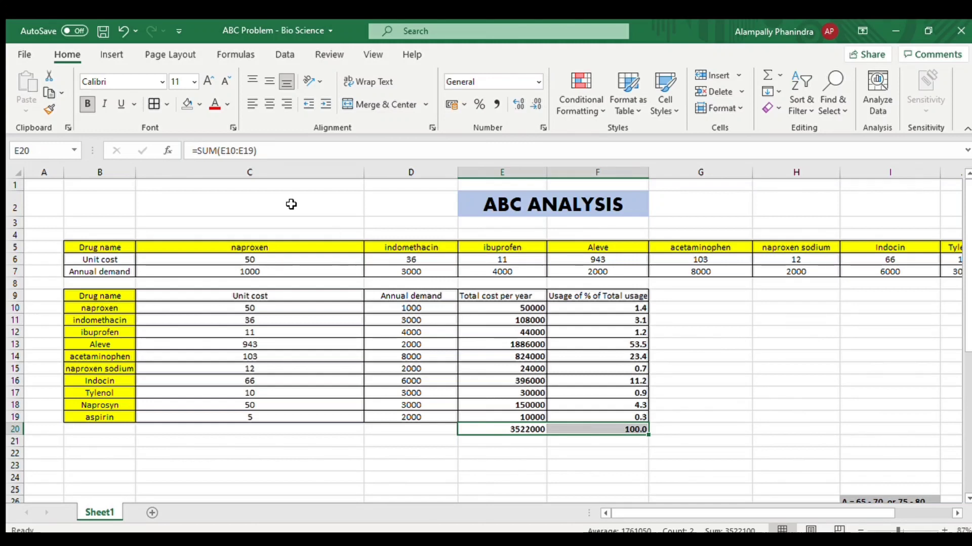
{"action": "left_click", "coordinate": [91, 108]}
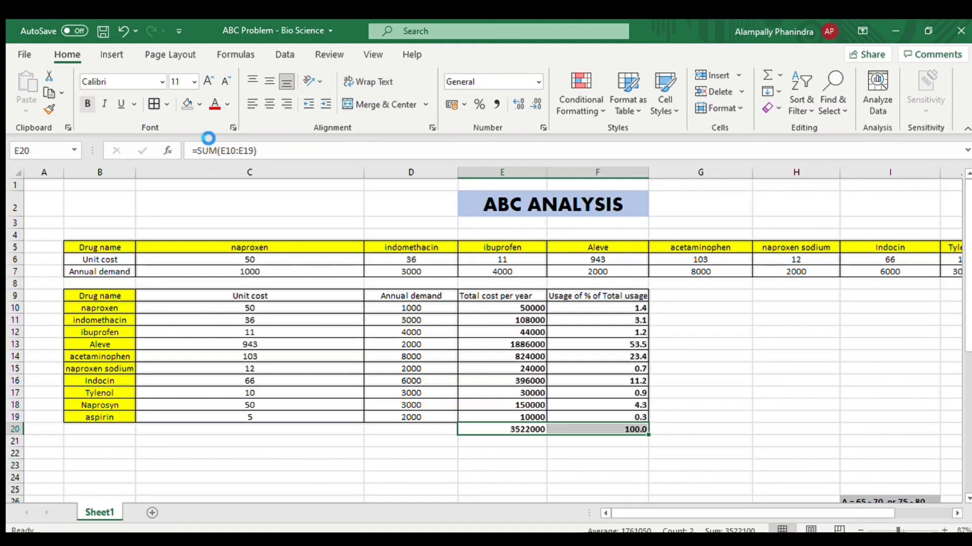
{"action": "left_click", "coordinate": [87, 103]}
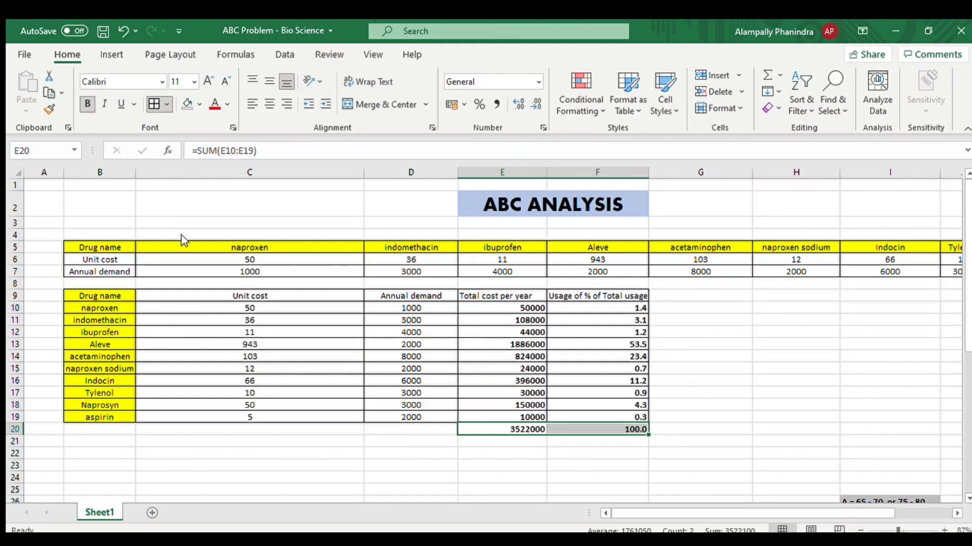
{"action": "left_click", "coordinate": [723, 352]}
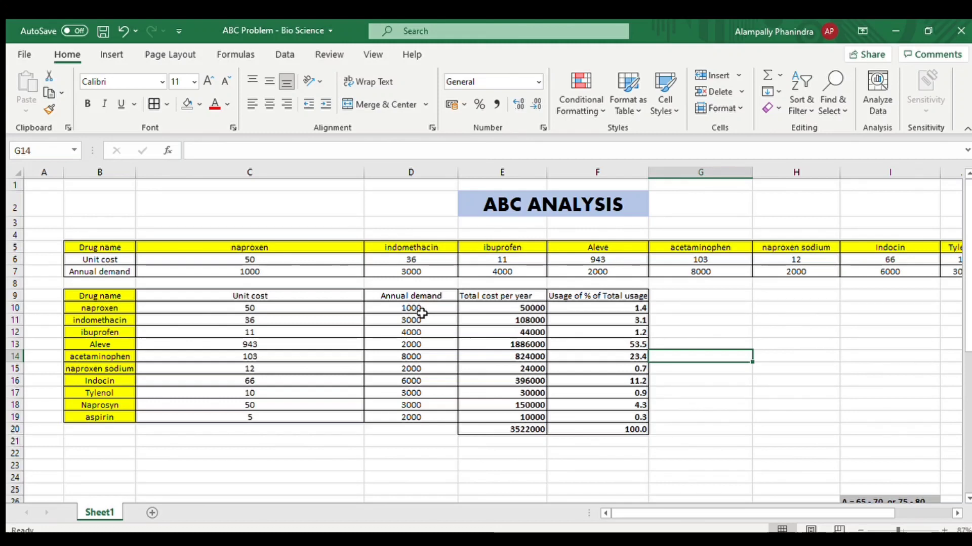
Copy the drug table B9:F19 and paste it below the original, starting at B22.
{"action": "scroll", "coordinate": [421, 312], "scroll_direction": "down", "scroll_amount": 1}
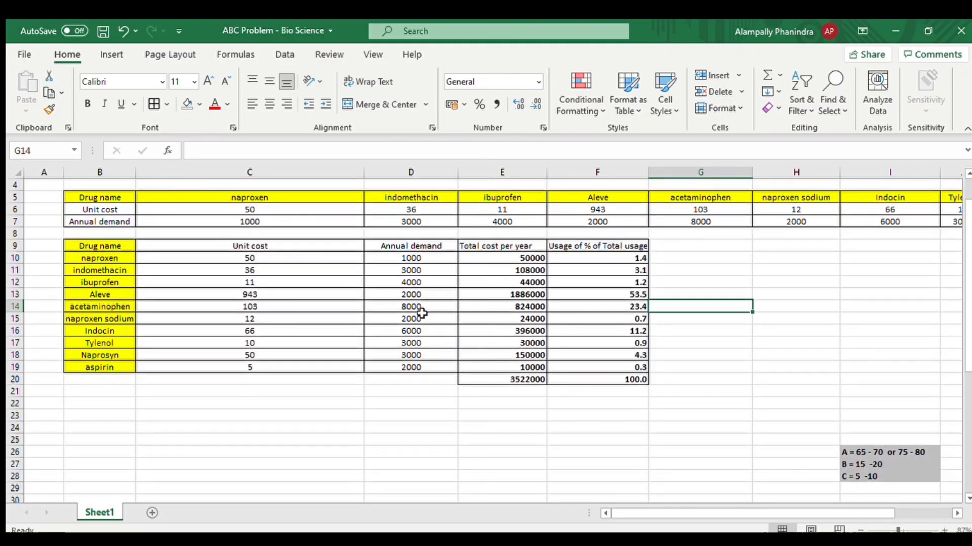
{"action": "scroll", "coordinate": [421, 313], "scroll_direction": "down", "scroll_amount": 2}
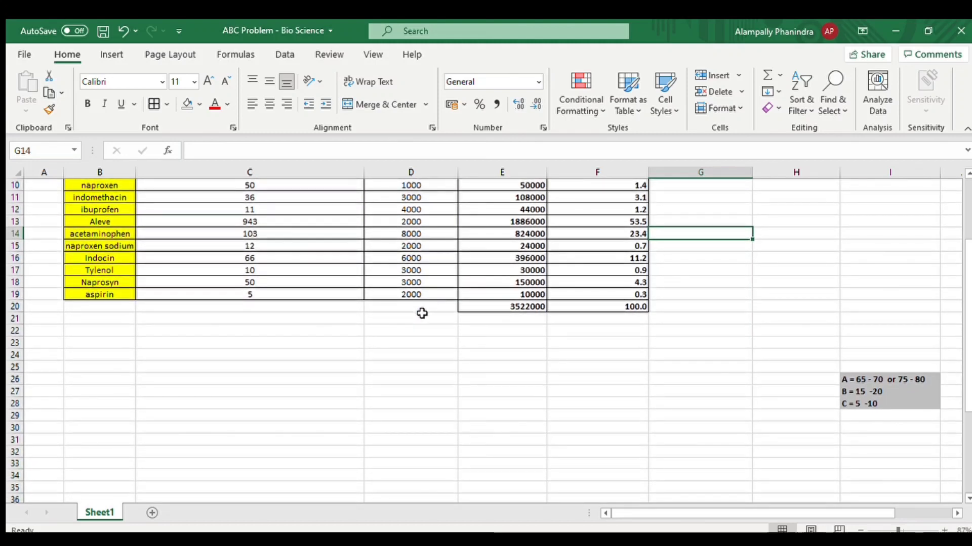
{"action": "scroll", "coordinate": [422, 312], "scroll_direction": "up", "scroll_amount": 1}
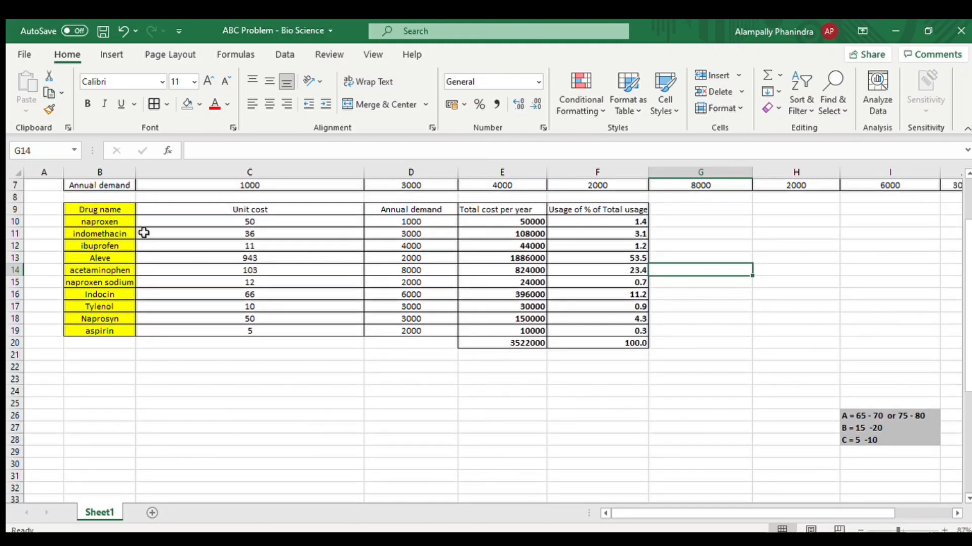
{"action": "left_click", "coordinate": [75, 208]}
{"action": "mouse_move", "coordinate": [75, 208]}
{"action": "left_mouse_down"}
{"action": "mouse_move", "coordinate": [568, 289]}
{"action": "mouse_move", "coordinate": [585, 327]}
{"action": "left_mouse_up"}
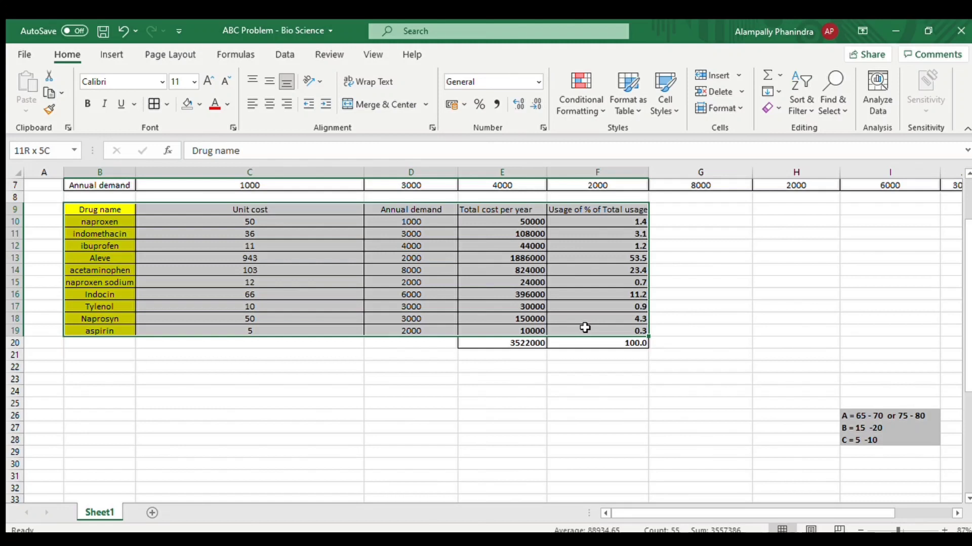
{"action": "left_click_drag", "start_coordinate": [585, 328], "coordinate": [584, 327]}
{"action": "key", "text": "ctrl+c"}
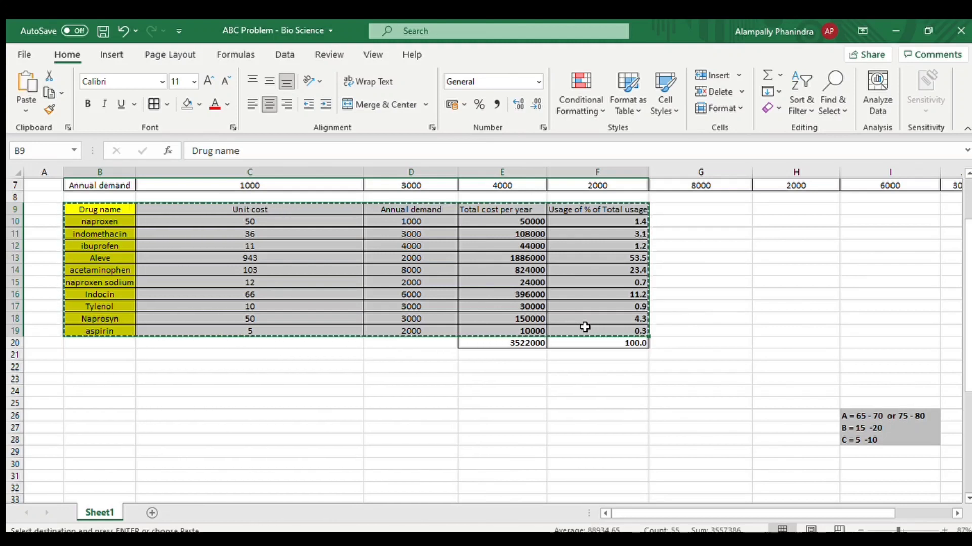
{"action": "left_click", "coordinate": [125, 366]}
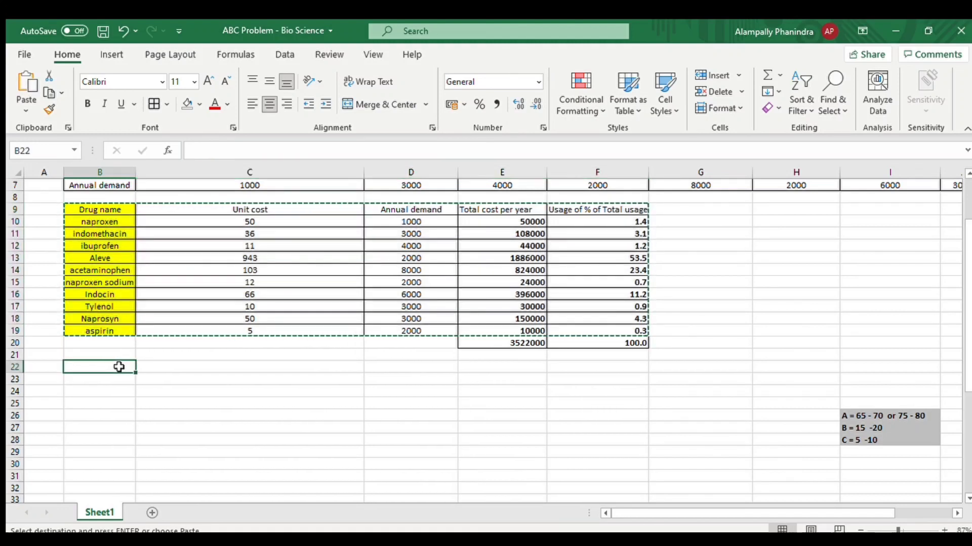
{"action": "key", "text": "ctrl+v"}
{"action": "left_click", "coordinate": [679, 392]}
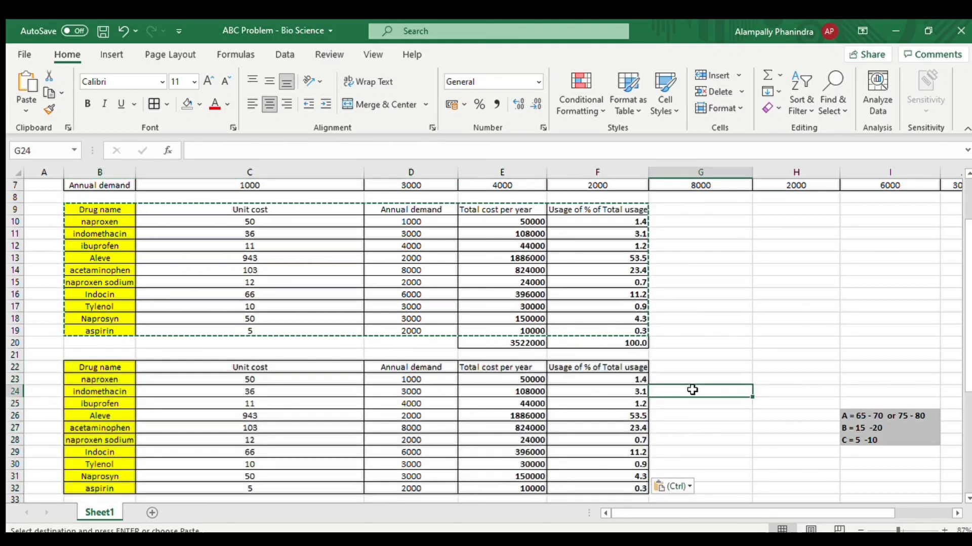
{"action": "scroll", "coordinate": [692, 390], "scroll_direction": "down", "scroll_amount": 2}
{"action": "scroll", "coordinate": [692, 390], "scroll_direction": "down", "scroll_amount": 1}
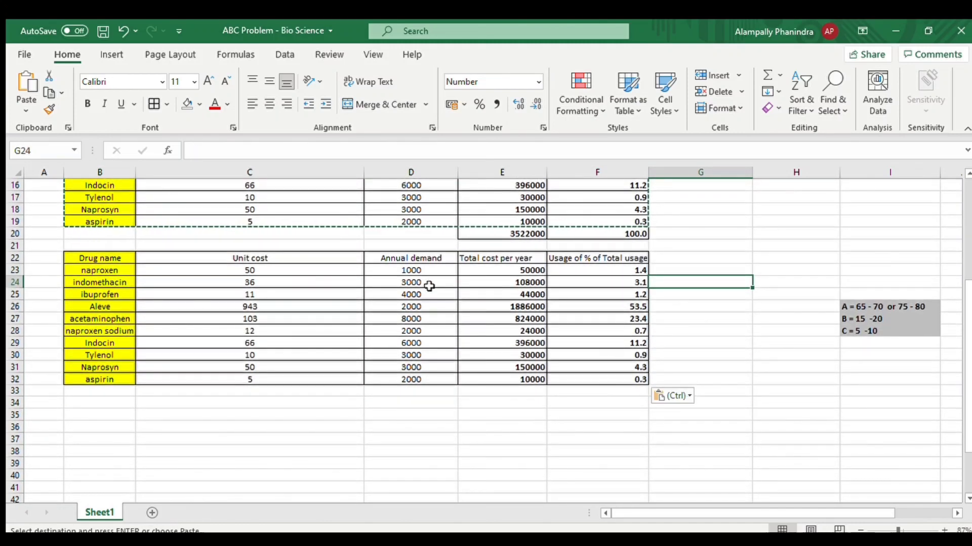
{"action": "key", "text": "Page_Up"}
{"action": "left_click", "coordinate": [731, 348]}
{"action": "scroll", "coordinate": [730, 348], "scroll_direction": "down", "scroll_amount": 4}
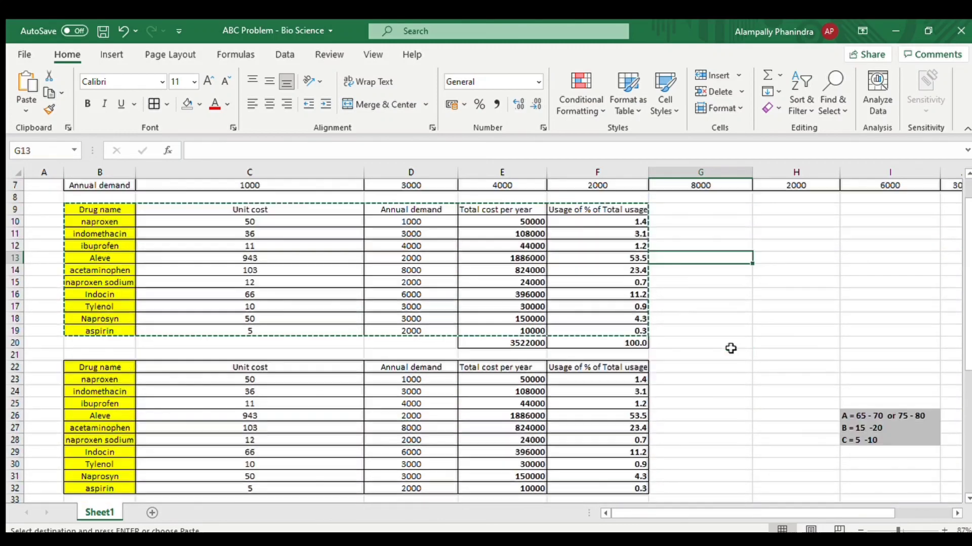
{"action": "scroll", "coordinate": [731, 348], "scroll_direction": "up", "scroll_amount": 4}
{"action": "scroll", "coordinate": [730, 348], "scroll_direction": "down", "scroll_amount": 3}
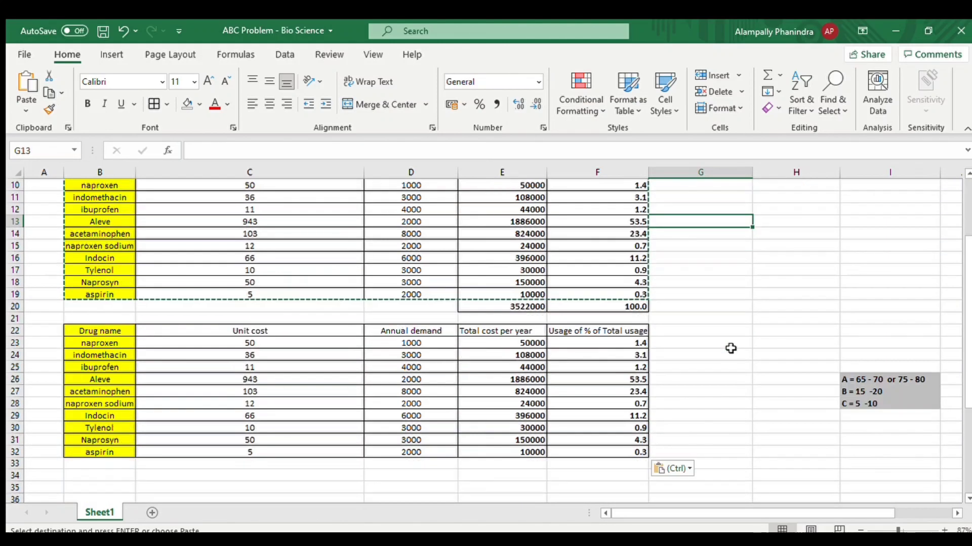
Sort the copied table by its usage percentage column from largest to smallest, expanding the selection to the neighbouring columns.
{"action": "left_click", "coordinate": [577, 465]}
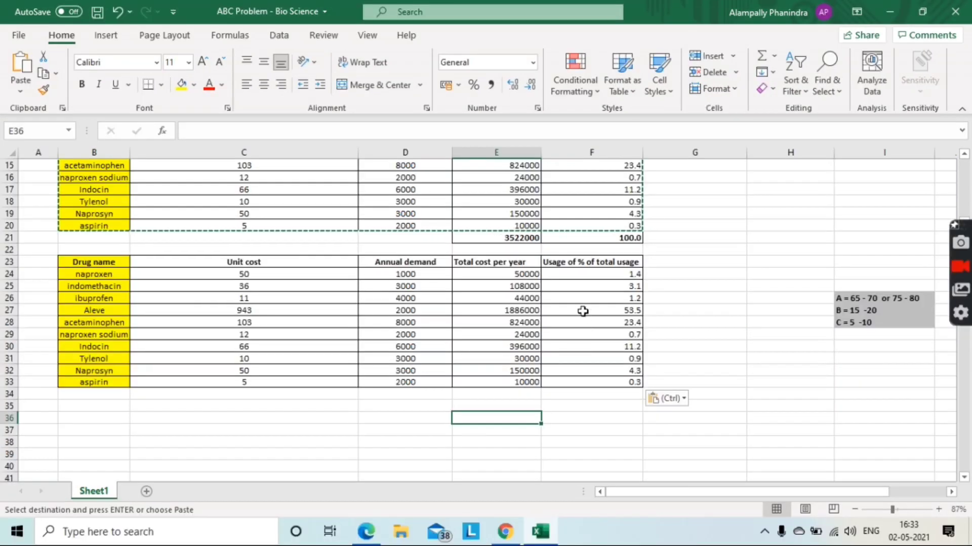
{"action": "left_click_drag", "start_coordinate": [582, 274], "coordinate": [588, 380]}
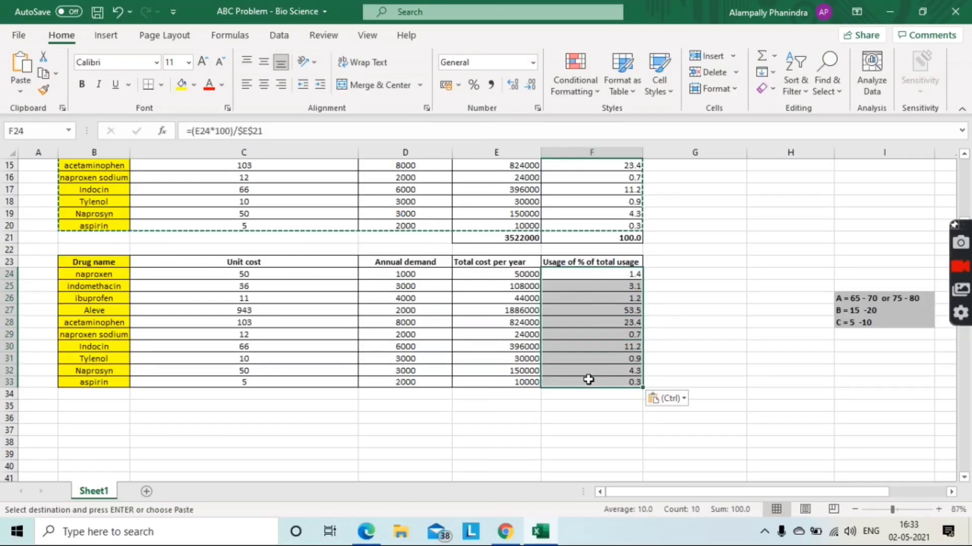
{"action": "key", "text": "ctrl+v"}
{"action": "right_click", "coordinate": [588, 379]}
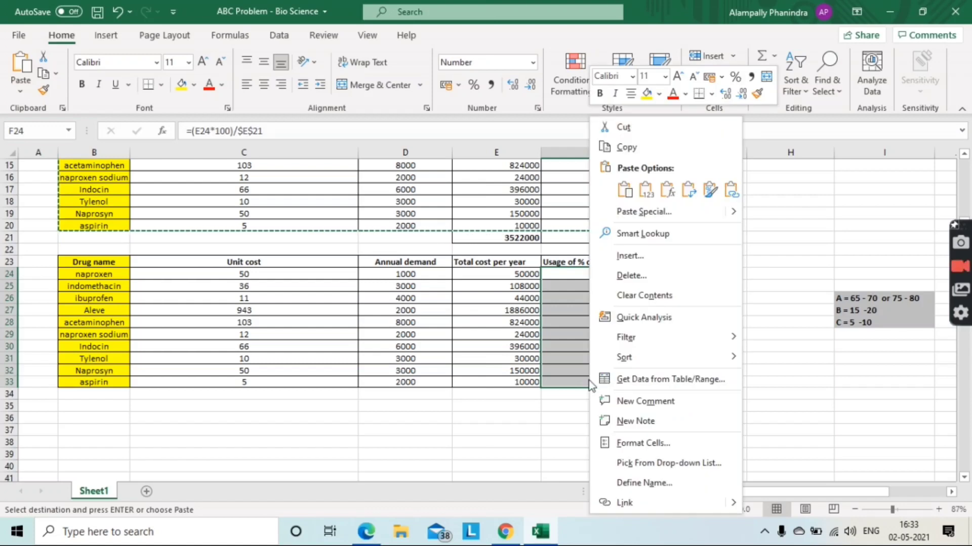
{"action": "mouse_move", "coordinate": [636, 366]}
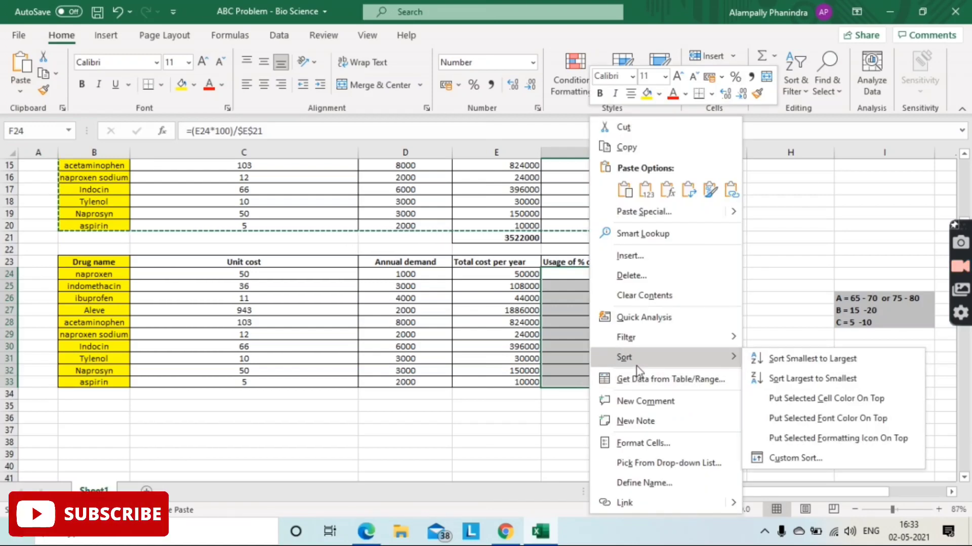
{"action": "left_click", "coordinate": [785, 381]}
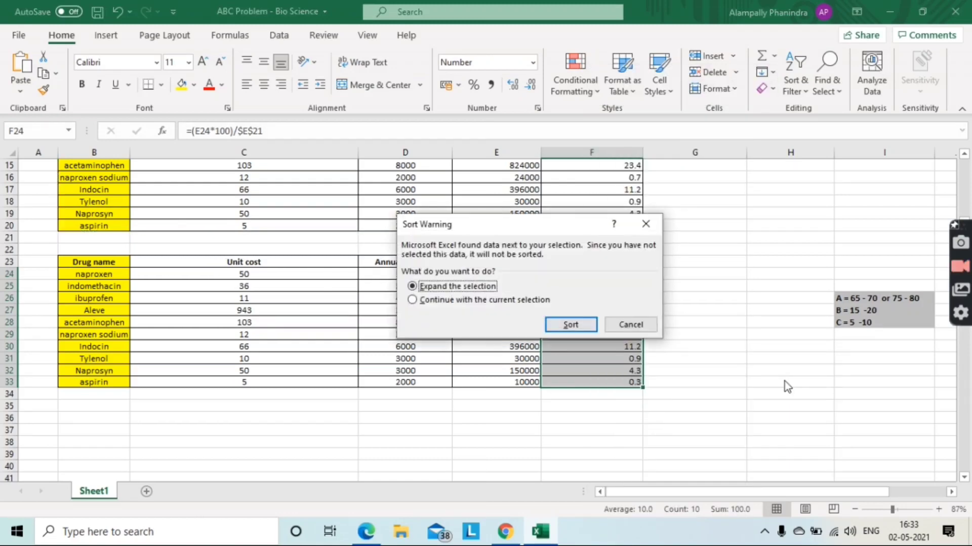
{"action": "left_click", "coordinate": [566, 326]}
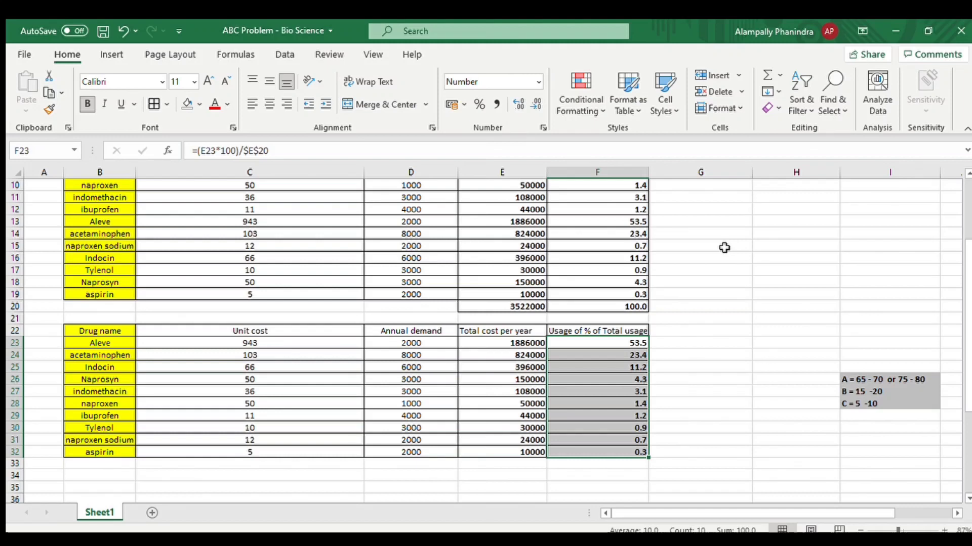
{"action": "scroll", "coordinate": [724, 247], "scroll_direction": "up", "scroll_amount": 1}
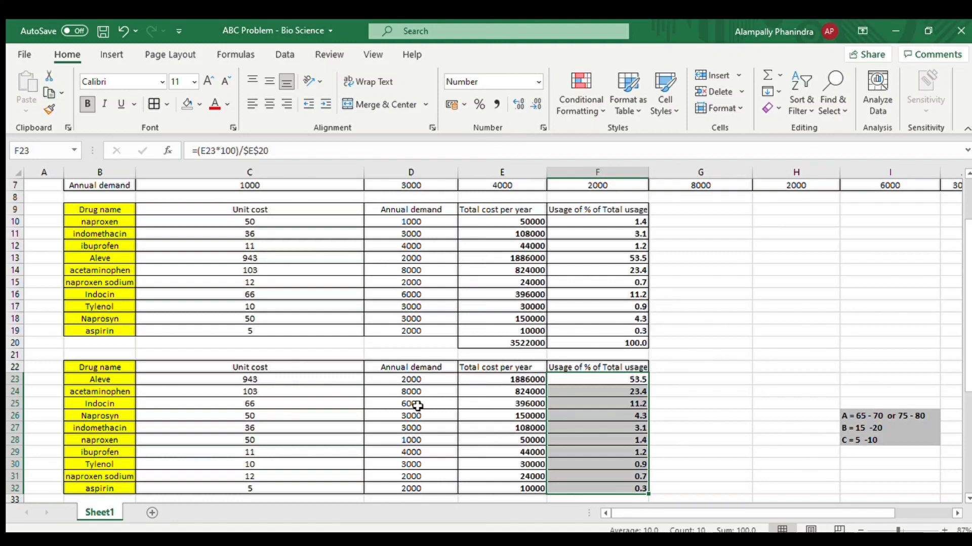
{"action": "scroll", "coordinate": [670, 418], "scroll_direction": "down", "scroll_amount": 1}
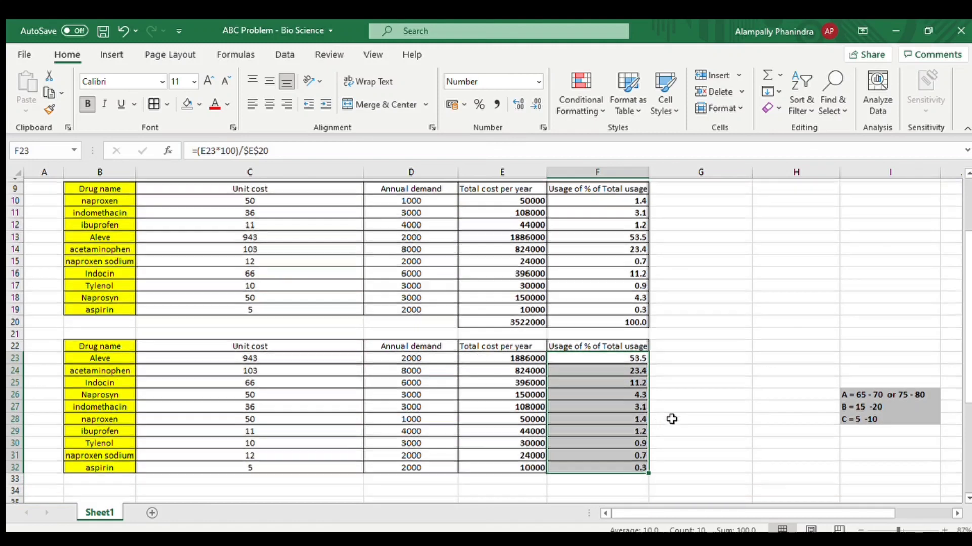
{"action": "left_click", "coordinate": [630, 343]}
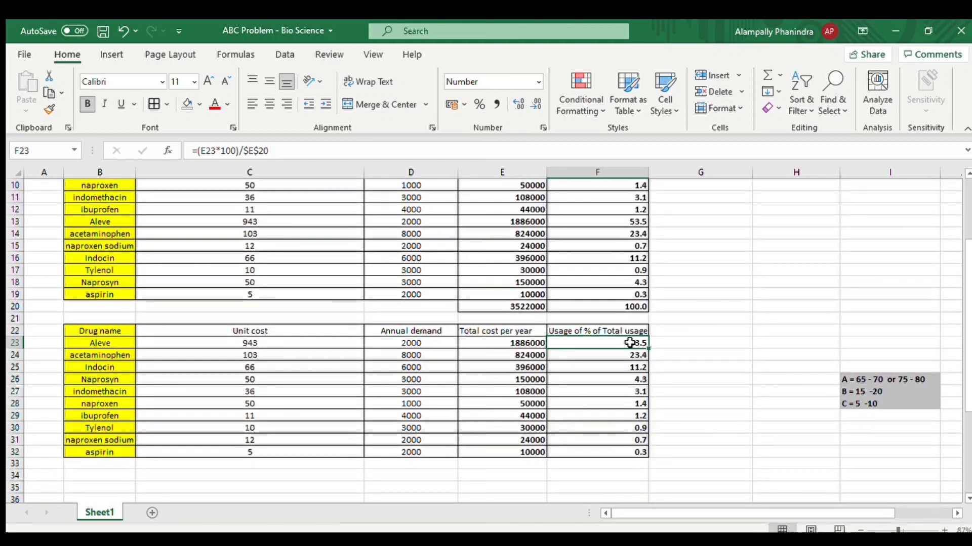
{"action": "left_click", "coordinate": [635, 454]}
{"action": "left_click", "coordinate": [740, 317]}
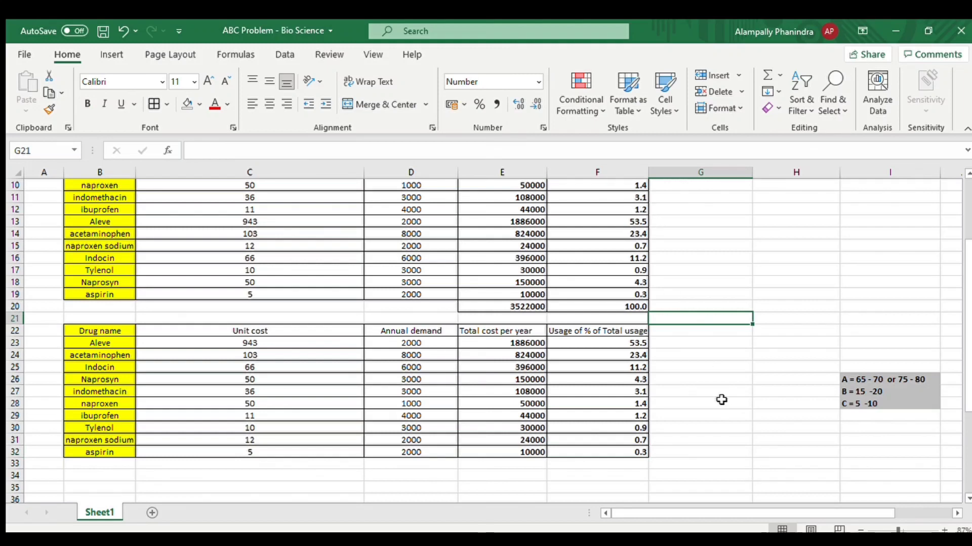
Enter the heading "Cumulative % of data" in G22 and apply all borders to G22:G32.
{"action": "left_click", "coordinate": [725, 334]}
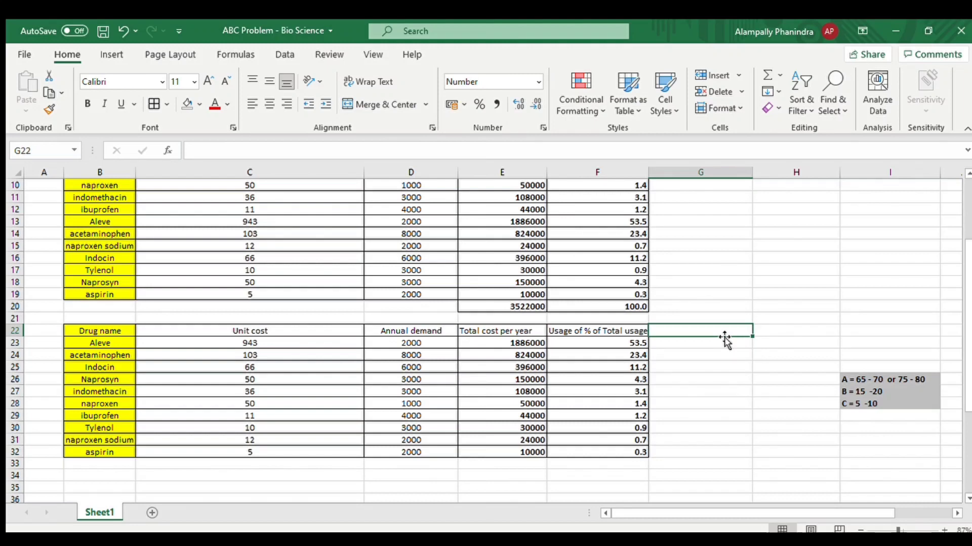
{"action": "type", "text": "C"}
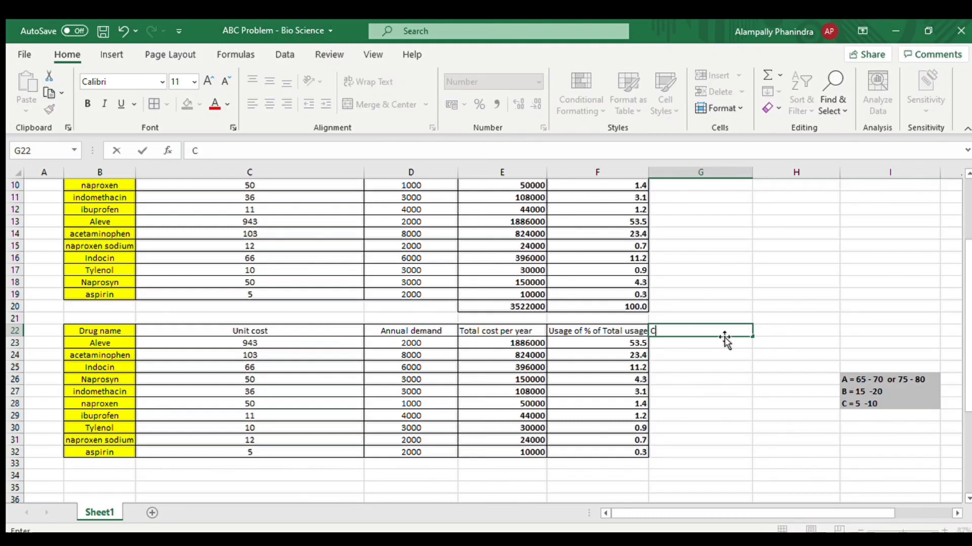
{"action": "type", "text": "umulative "}
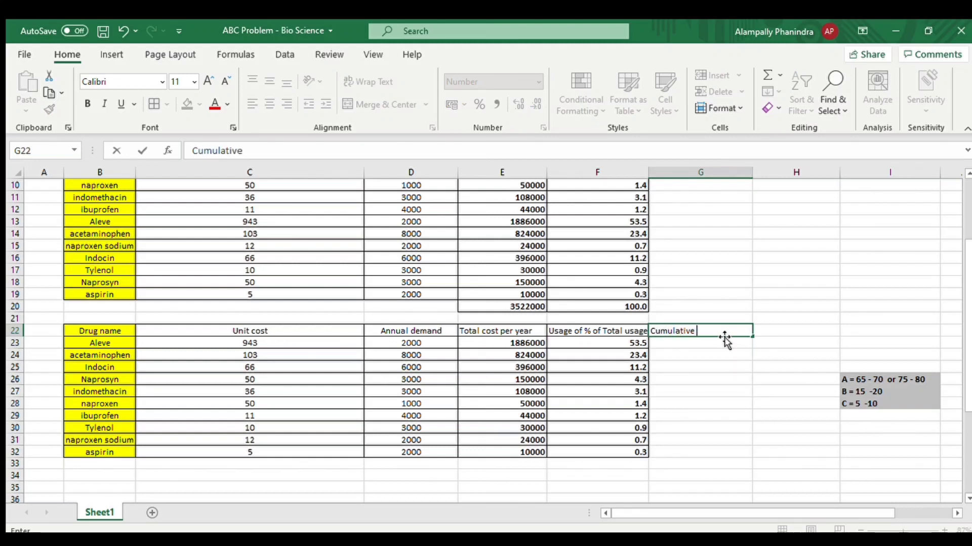
{"action": "type", "text": "% of data"}
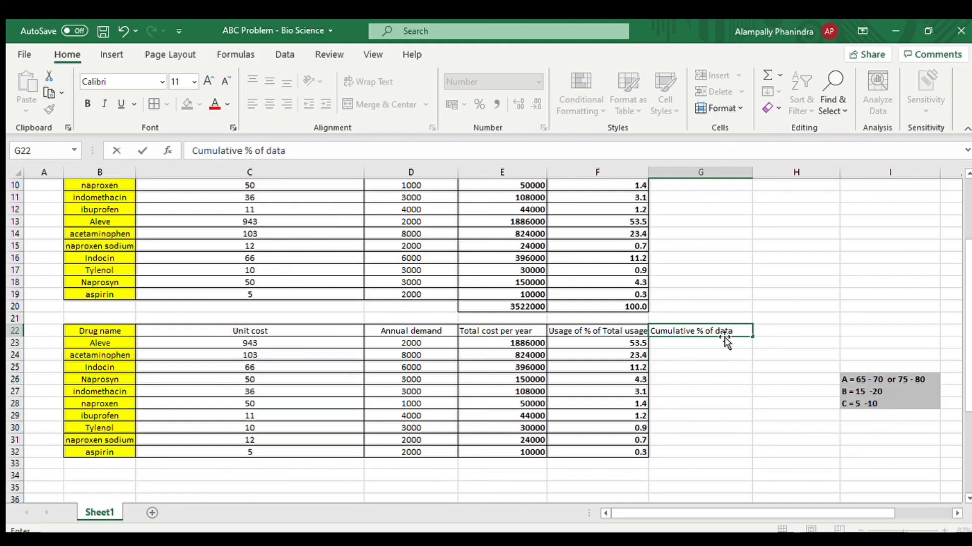
{"action": "left_click", "coordinate": [733, 363]}
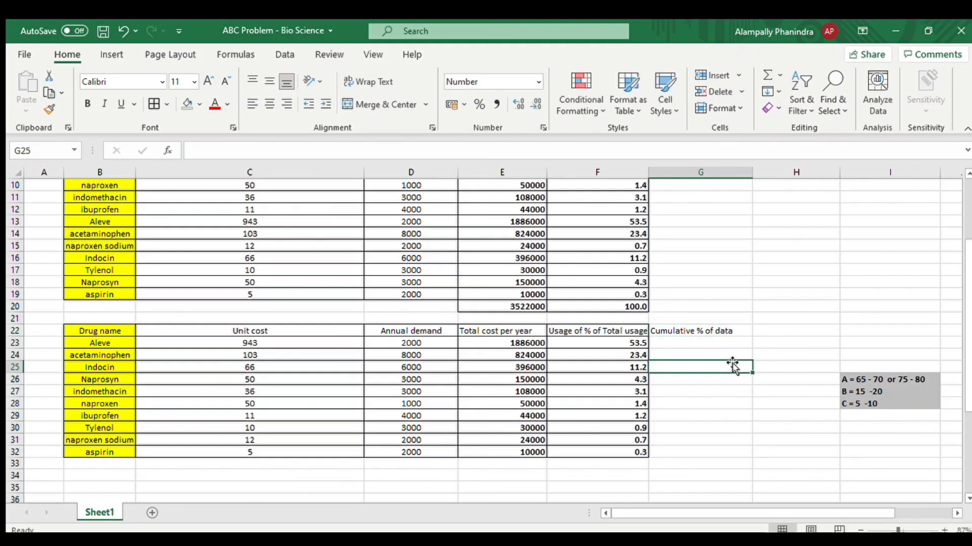
{"action": "left_click_drag", "start_coordinate": [693, 331], "coordinate": [704, 447]}
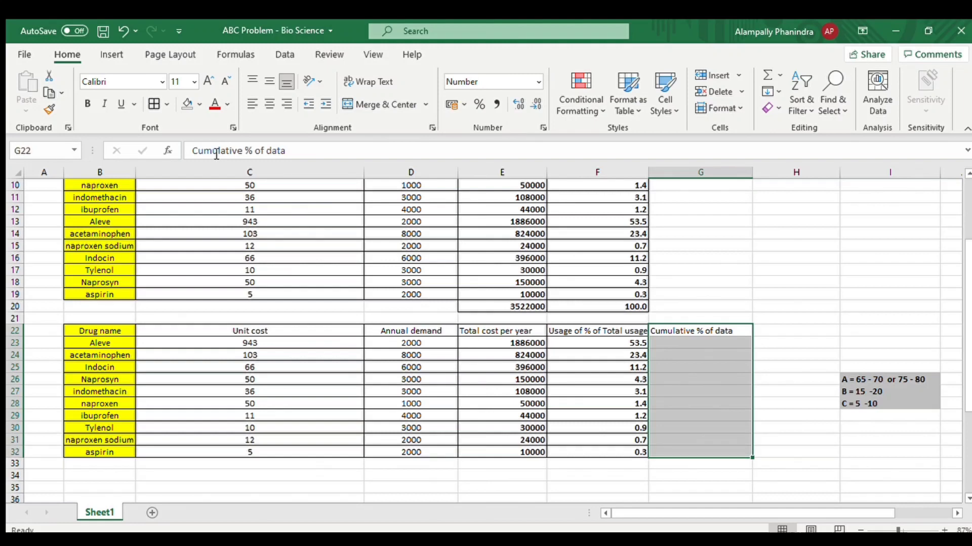
{"action": "left_click", "coordinate": [153, 104]}
Start the cumulative percentage column by entering =F23 in G23 for Aleve.
{"action": "left_click", "coordinate": [707, 344]}
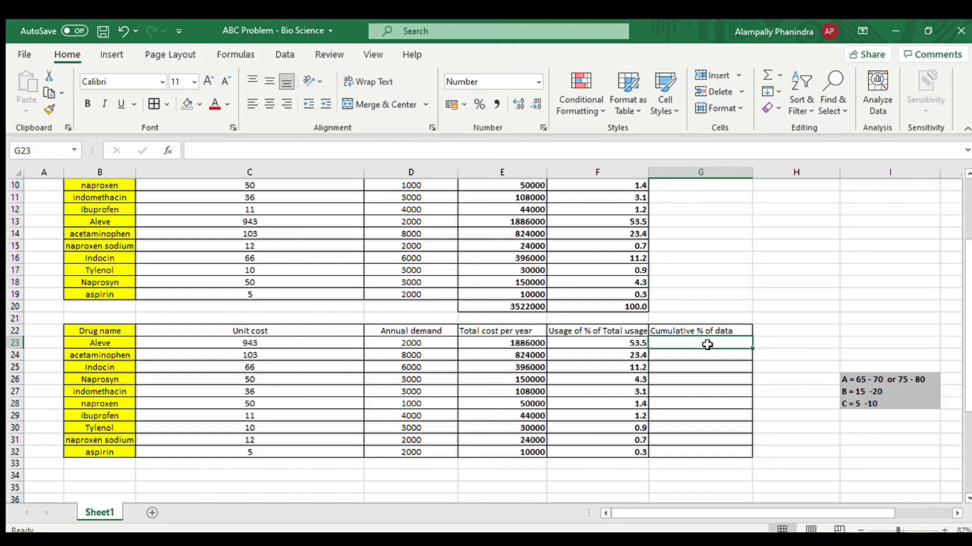
{"action": "type", "text": "="}
{"action": "left_click", "coordinate": [633, 343]}
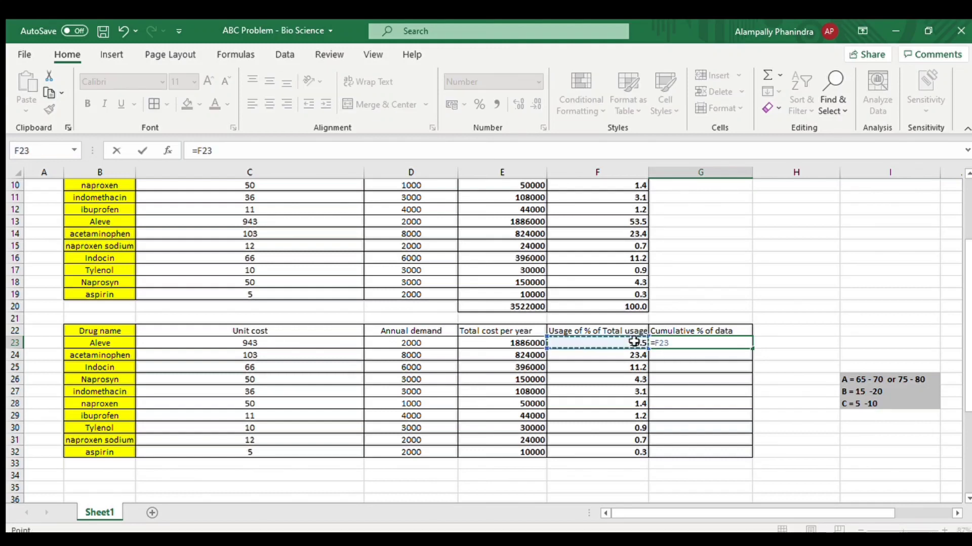
{"action": "key", "text": "Return"}
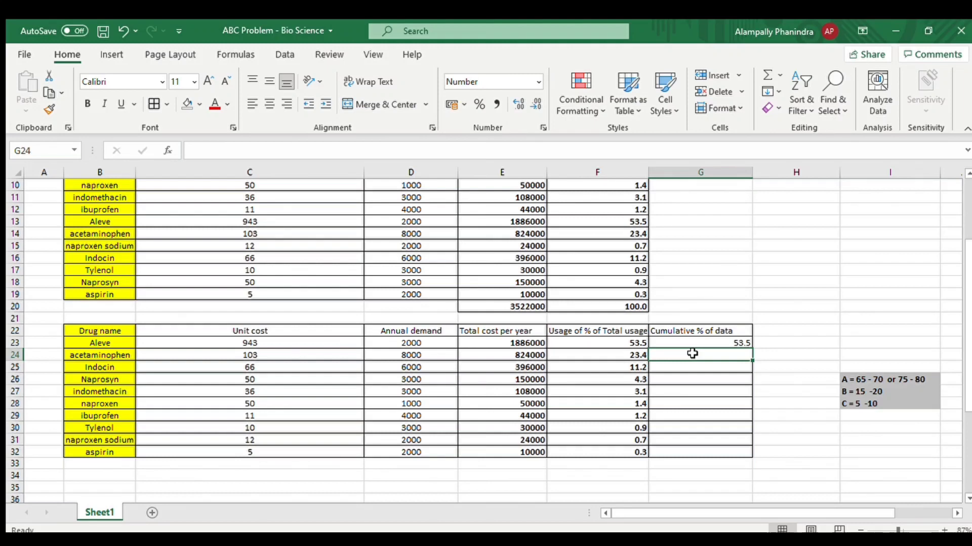
Enter the formula =G23+F24 in G24 as the cumulative percentage for acetaminophen.
{"action": "type", "text": "="}
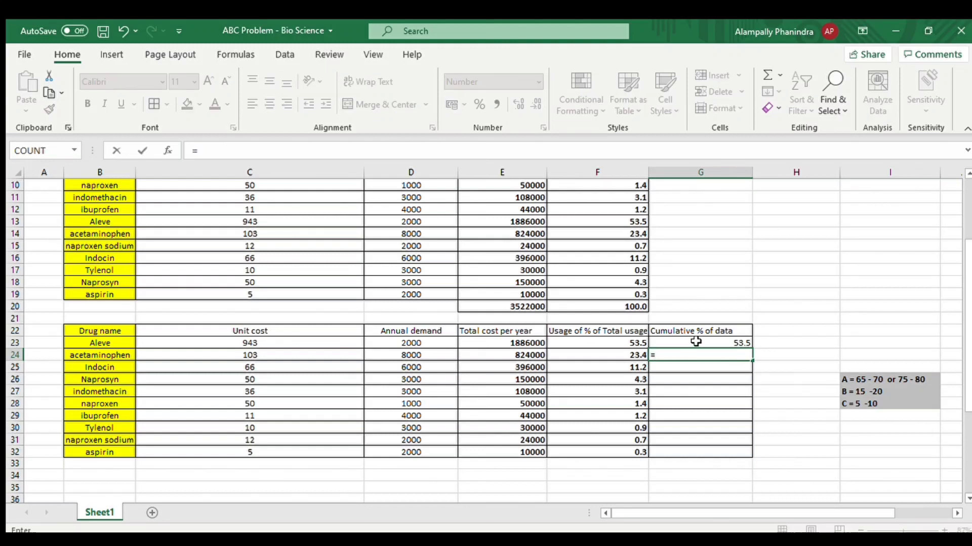
{"action": "left_click", "coordinate": [696, 342]}
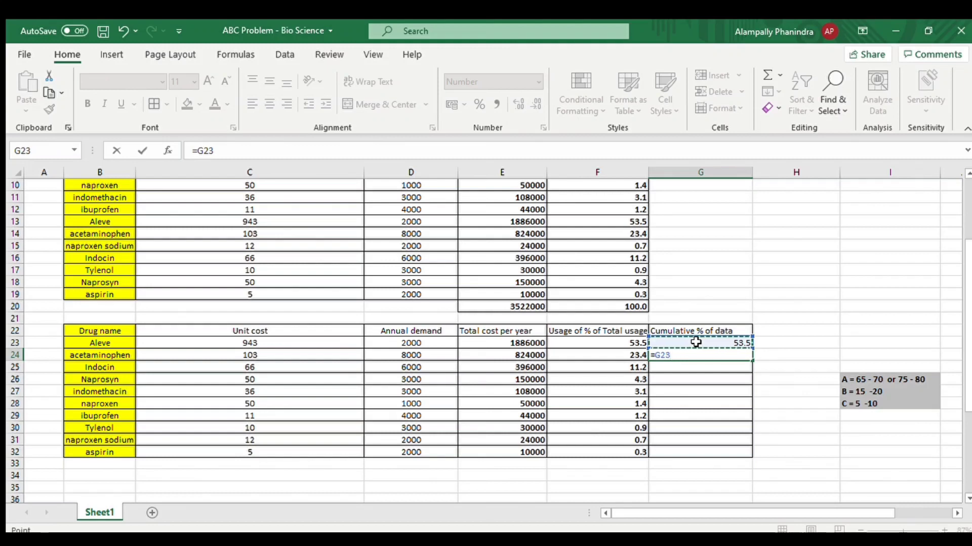
{"action": "type", "text": "+"}
{"action": "left_click", "coordinate": [643, 355]}
{"action": "key", "text": "Return"}
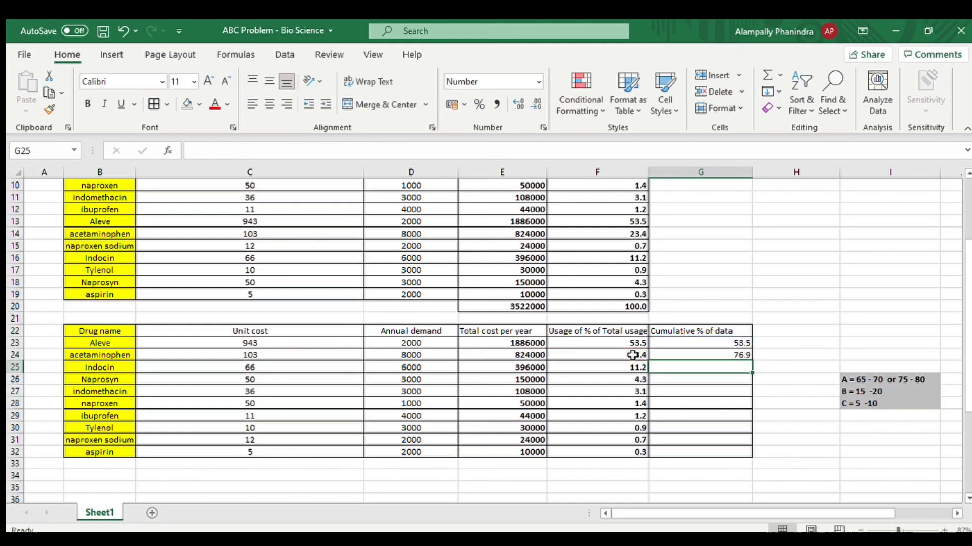
Enter the formula =G24+F25 in G25 as the cumulative percentage for Indocin.
{"action": "double_click", "coordinate": [675, 371]}
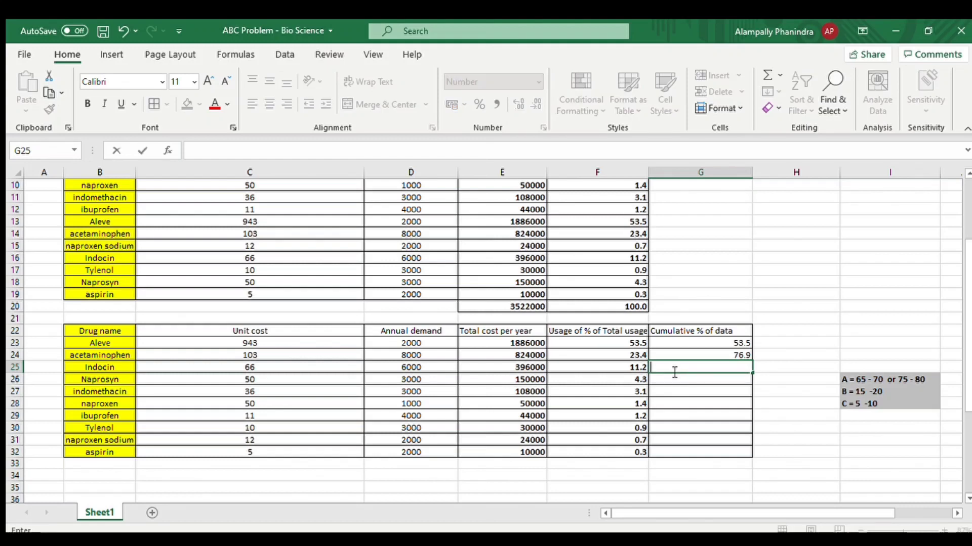
{"action": "type", "text": "="}
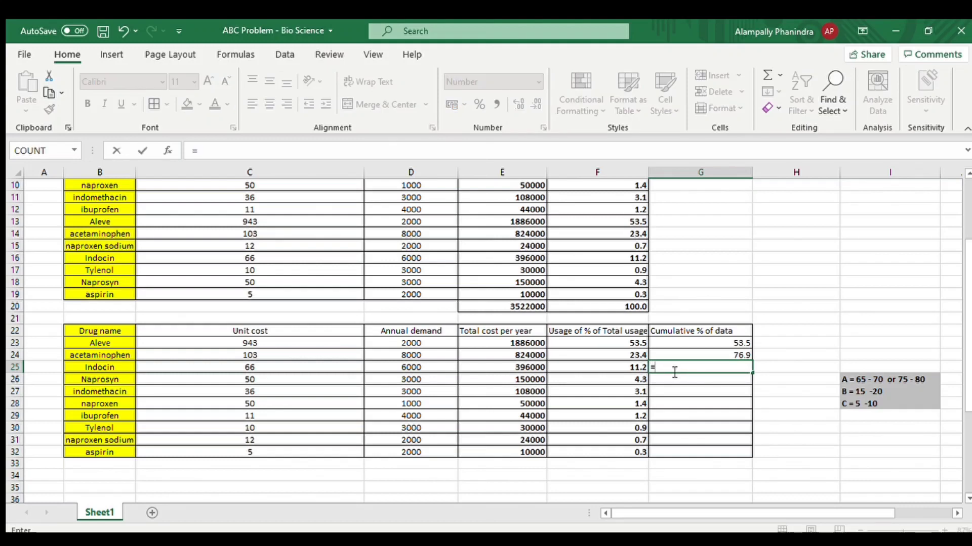
{"action": "left_click", "coordinate": [701, 355]}
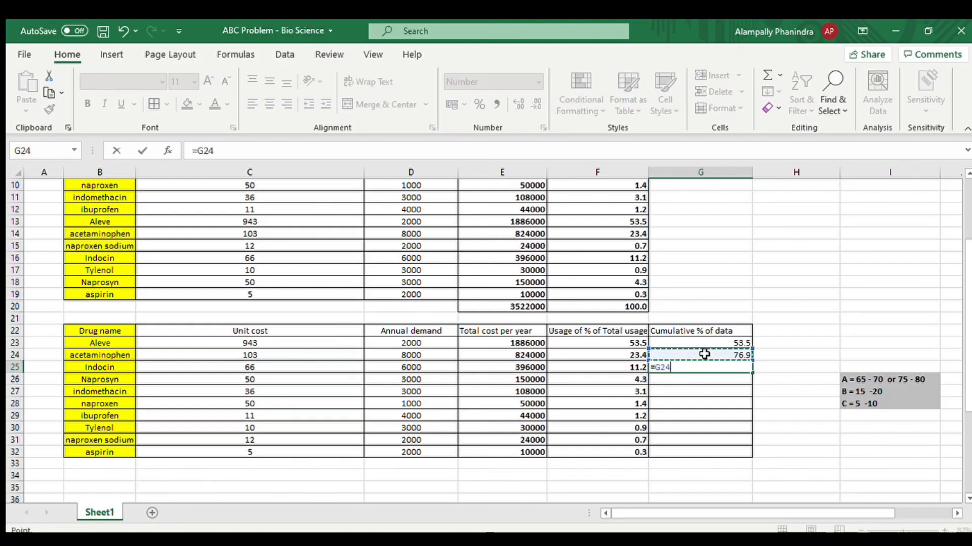
{"action": "type", "text": "+"}
{"action": "left_click", "coordinate": [632, 367]}
{"action": "key", "text": "Return"}
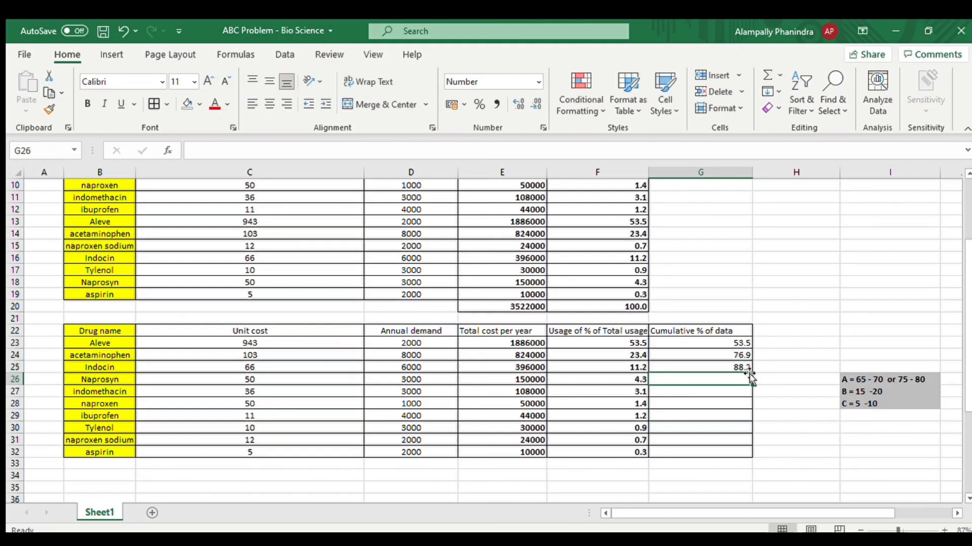
Fill the cumulative percentage formula from G25 down to G32 for the remaining drugs.
{"action": "left_click", "coordinate": [734, 367]}
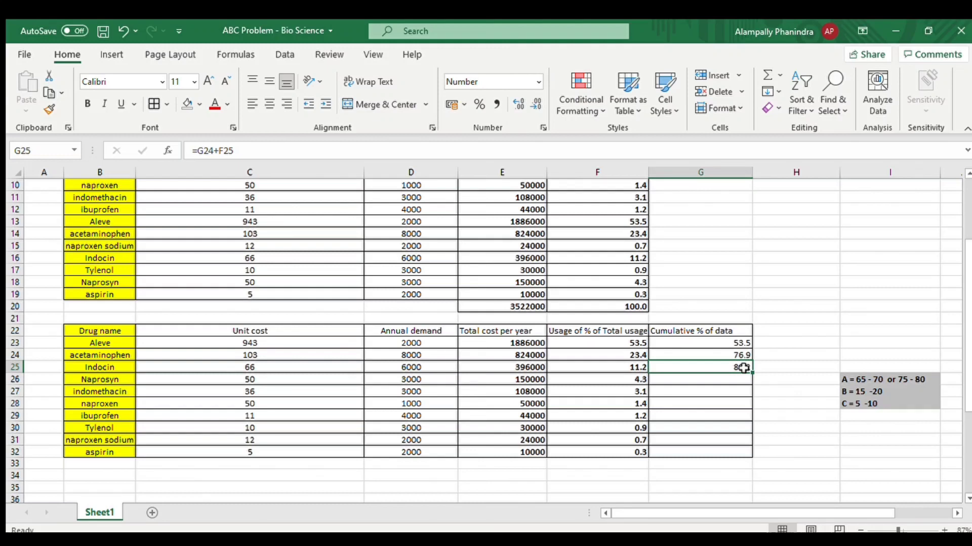
{"action": "left_click_drag", "start_coordinate": [750, 372], "coordinate": [751, 458]}
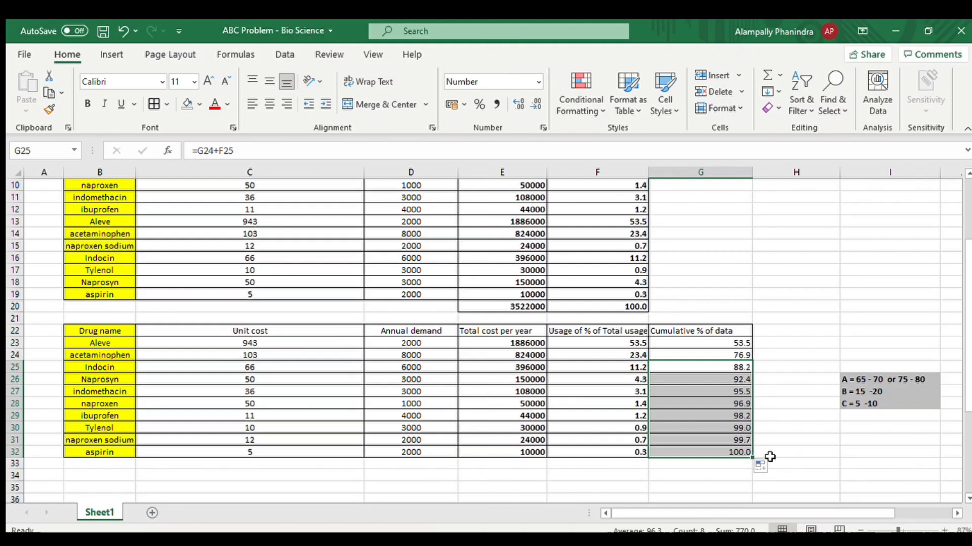
{"action": "left_click", "coordinate": [776, 462]}
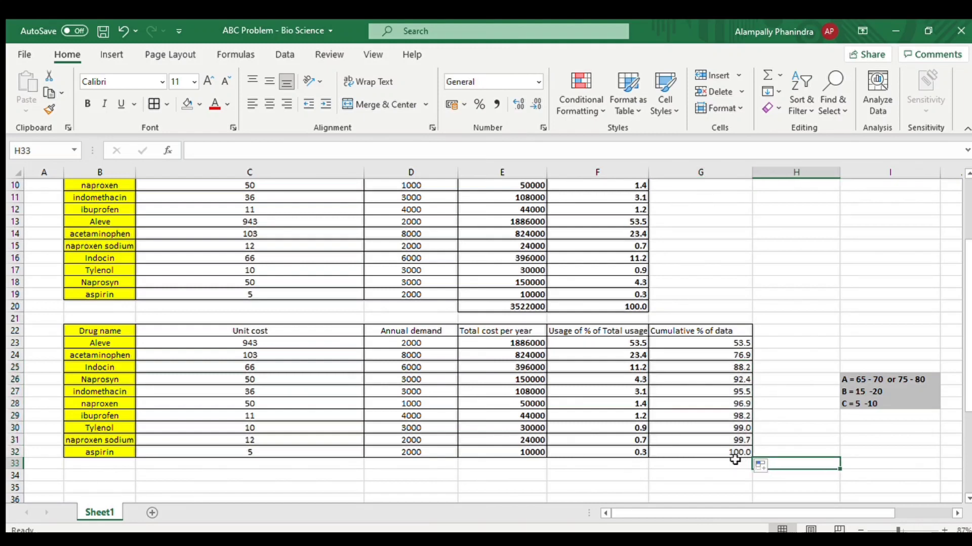
Total the yearly costs of the sorted table by entering =SUM(E23:E32) in E33.
{"action": "left_click", "coordinate": [488, 465]}
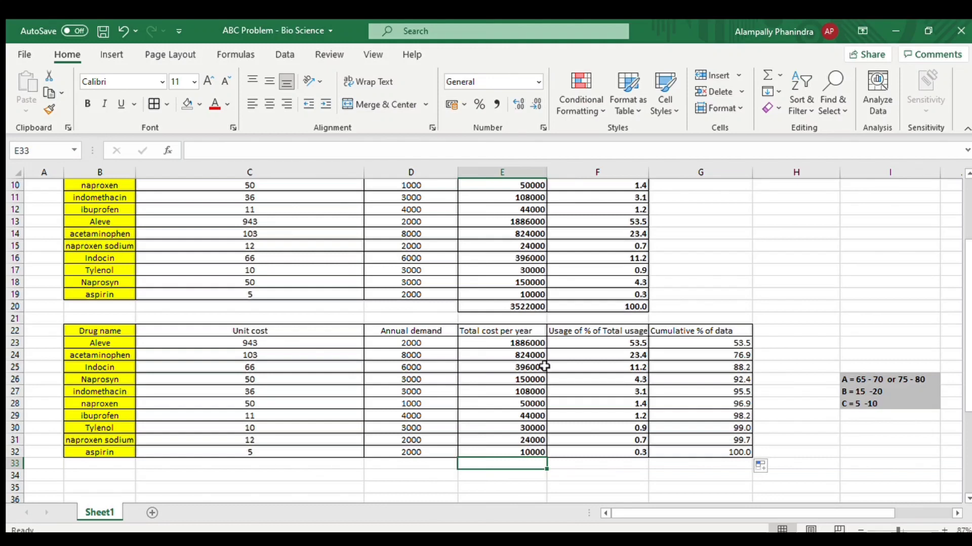
{"action": "scroll", "coordinate": [478, 403], "scroll_direction": "down", "scroll_amount": 1}
{"action": "type", "text": "="}
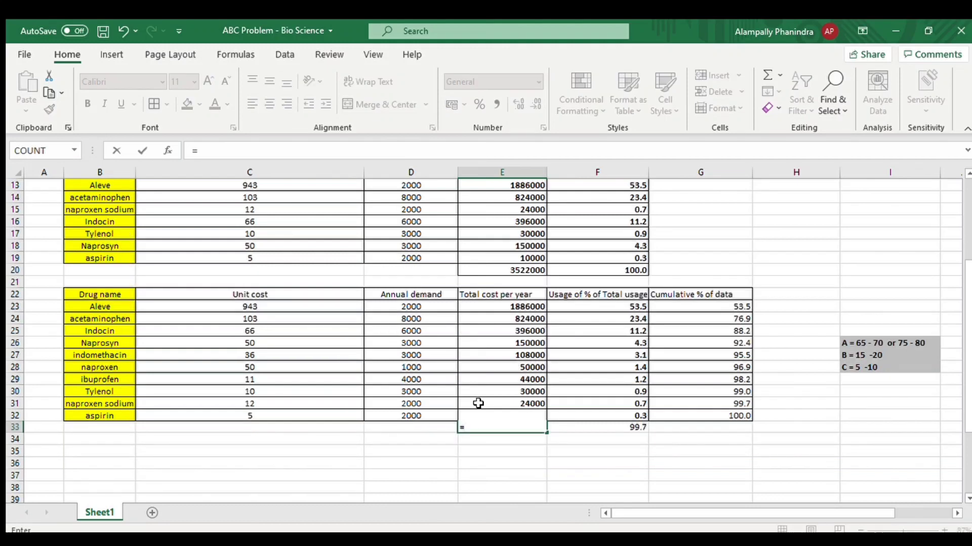
{"action": "type", "text": "sum"}
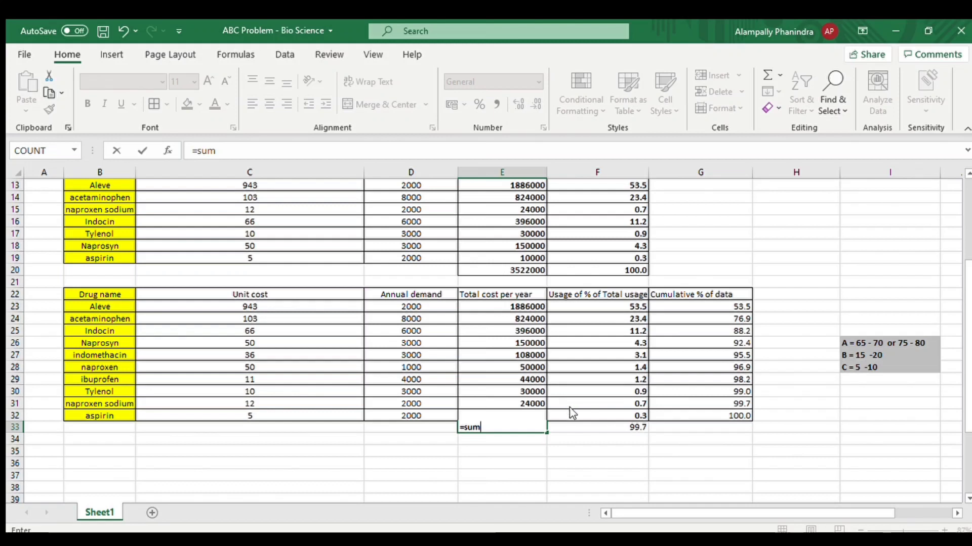
{"action": "type", "text": "("}
{"action": "left_click_drag", "start_coordinate": [515, 307], "coordinate": [525, 422]}
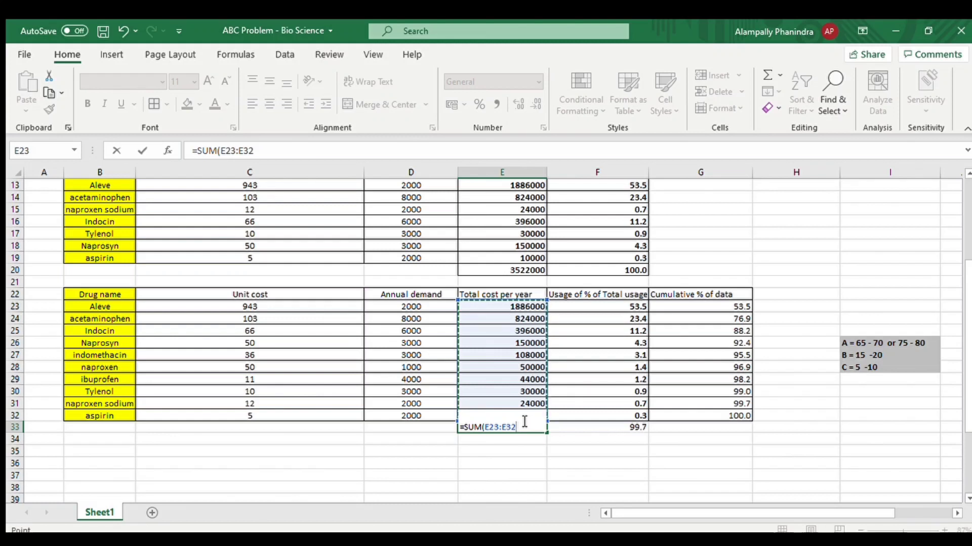
{"action": "type", "text": ")"}
{"action": "key", "text": "Return"}
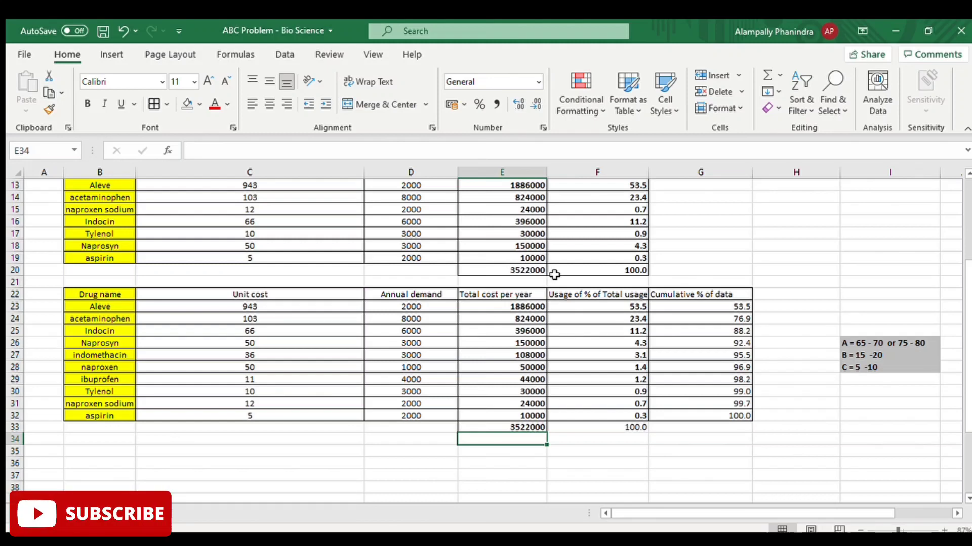
Apply all borders to the totals in E33:F33 below the sorted table.
{"action": "scroll", "coordinate": [633, 345], "scroll_direction": "up", "scroll_amount": 1}
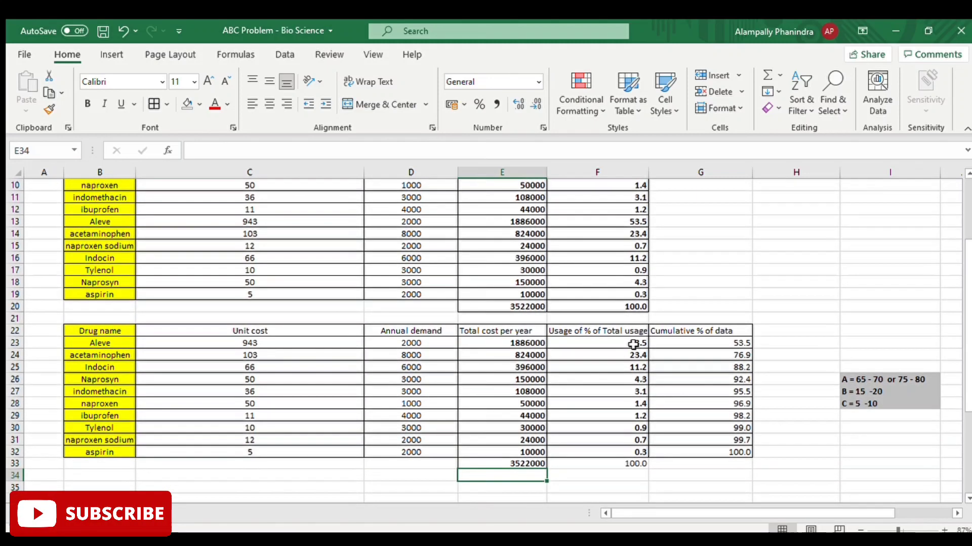
{"action": "scroll", "coordinate": [633, 344], "scroll_direction": "up", "scroll_amount": 1}
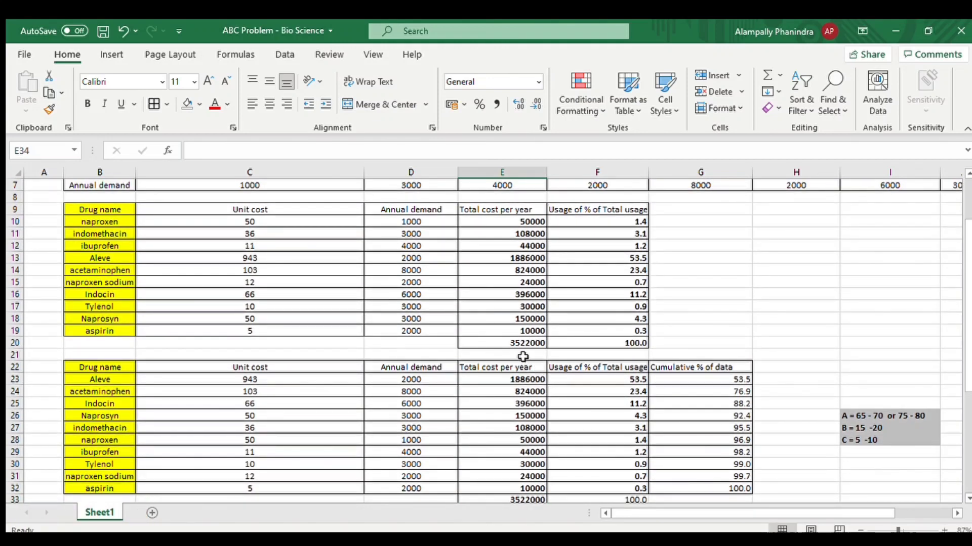
{"action": "scroll", "coordinate": [766, 390], "scroll_direction": "down", "scroll_amount": 1}
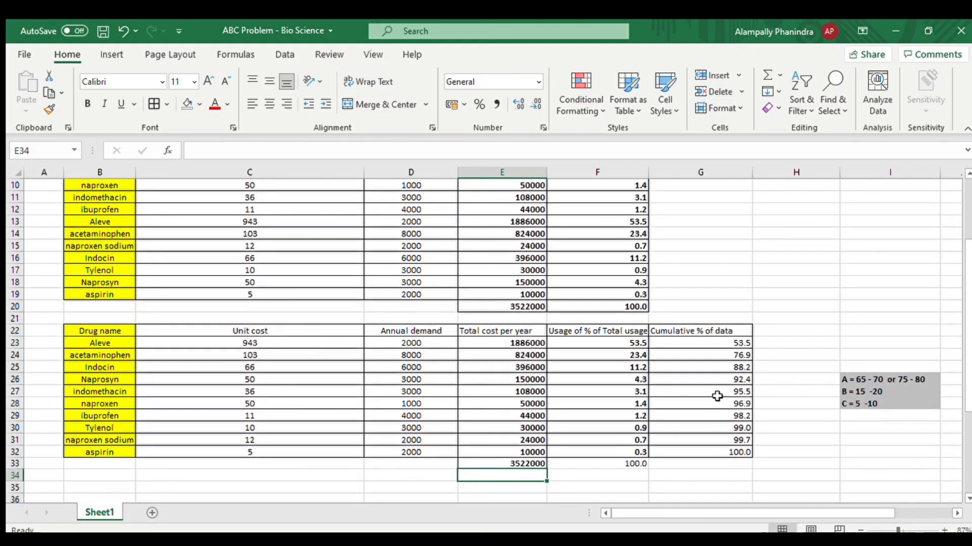
{"action": "left_click", "coordinate": [799, 391]}
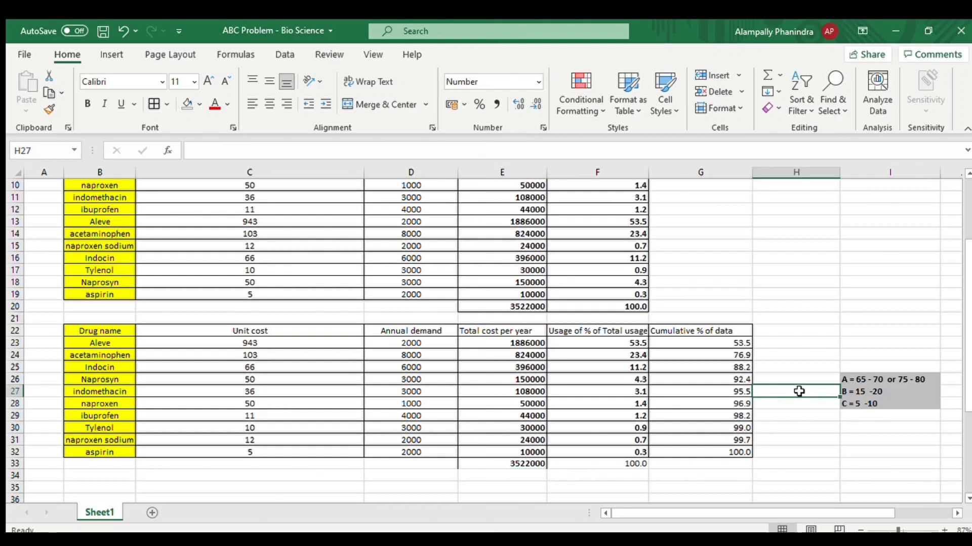
{"action": "scroll", "coordinate": [799, 392], "scroll_direction": "down", "scroll_amount": 3}
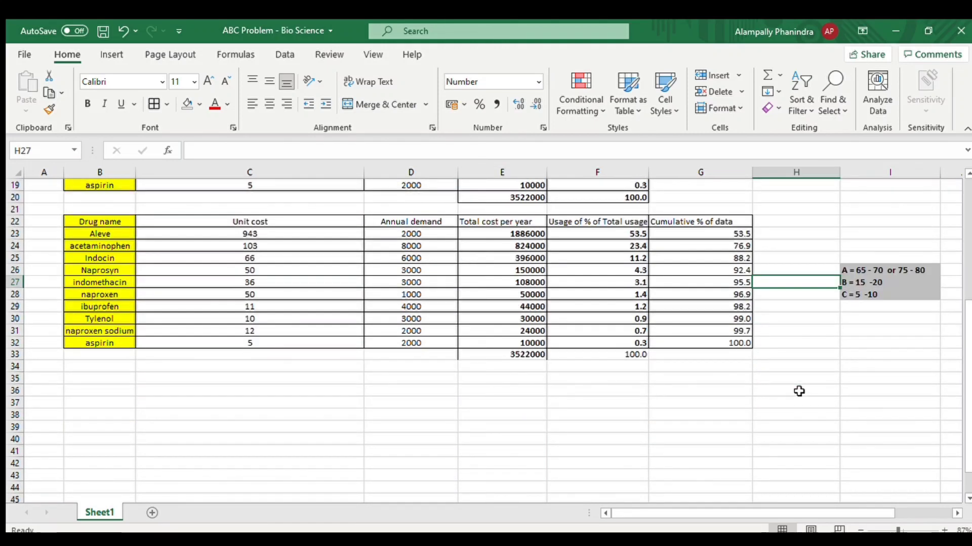
{"action": "left_click_drag", "start_coordinate": [471, 355], "coordinate": [613, 351]}
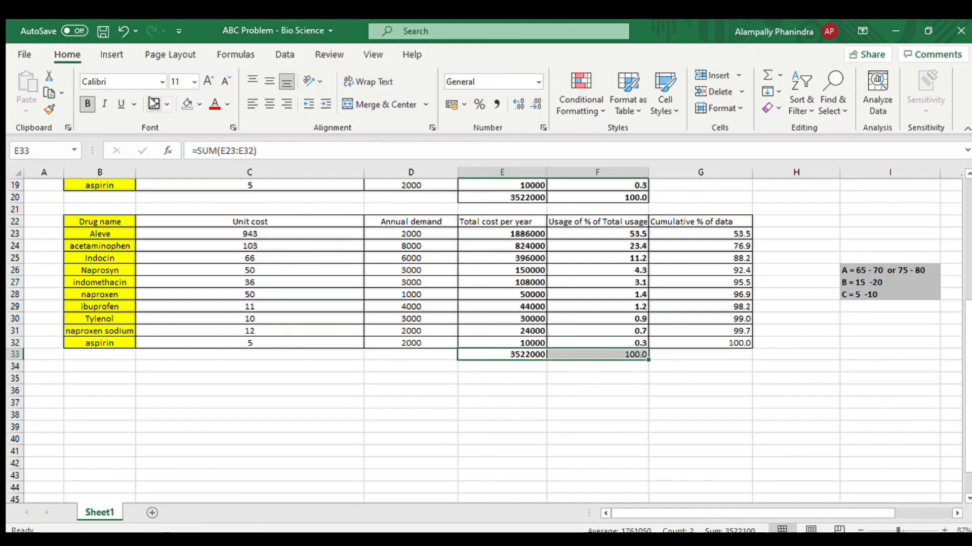
{"action": "left_click", "coordinate": [350, 414]}
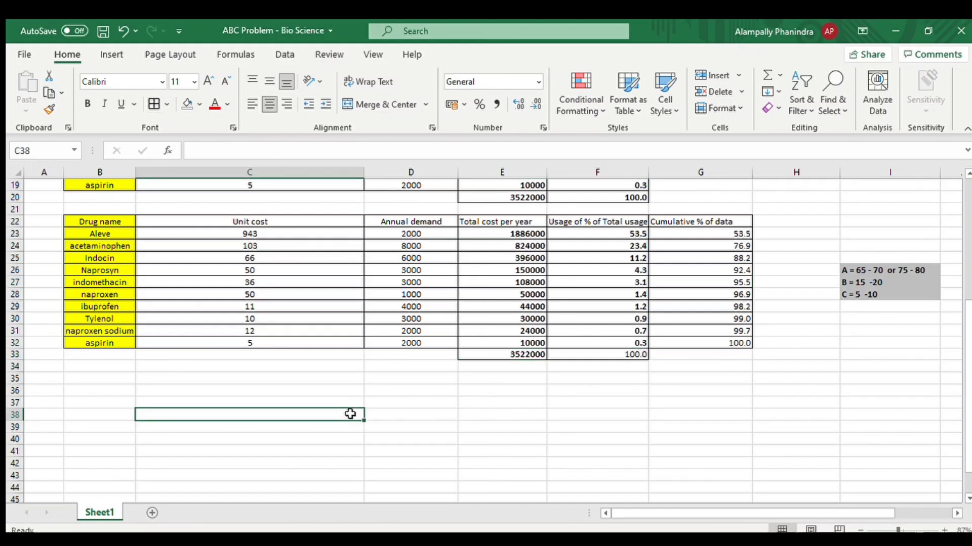
Enter the summary table headings RANK, ITEM, ACTION and PERCENTAGE OF ITEM in B36:E36.
{"action": "left_click", "coordinate": [91, 388]}
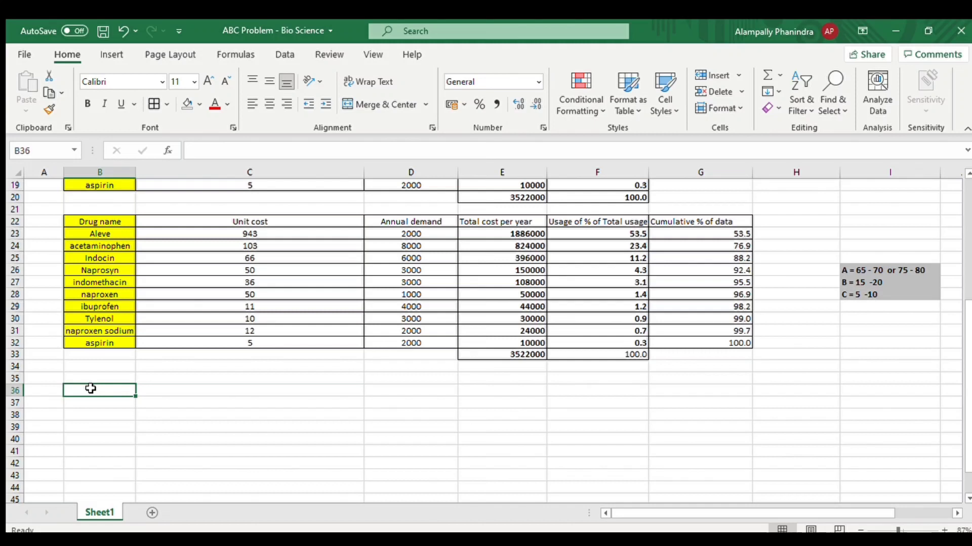
{"action": "type", "text": "R"}
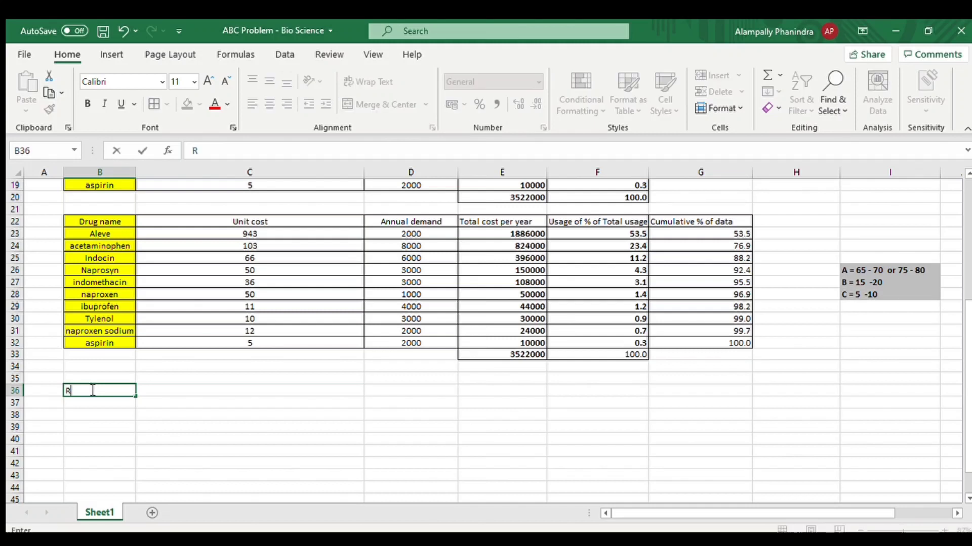
{"action": "type", "text": "ANK"}
{"action": "key", "text": "Tab"}
{"action": "type", "text": "ITEM"}
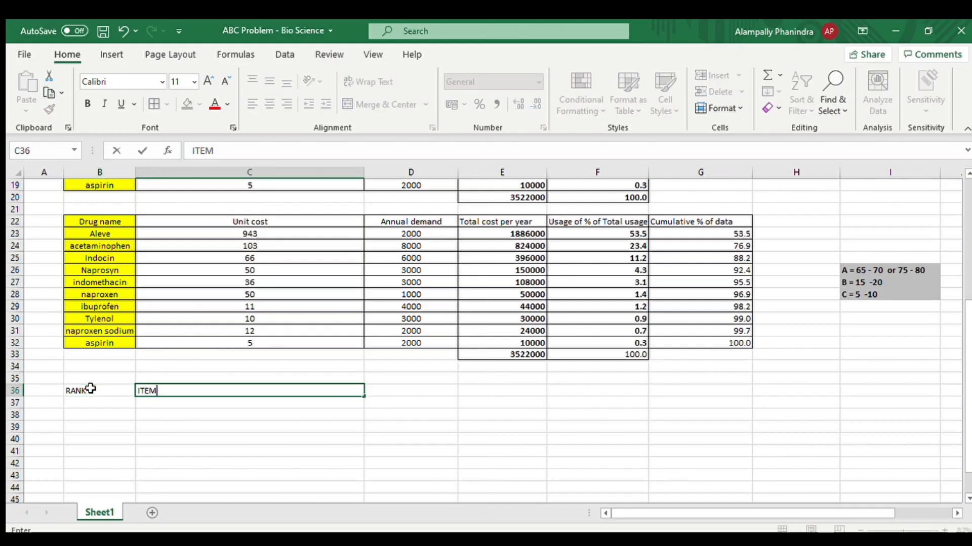
{"action": "key", "text": "Tab"}
{"action": "type", "text": "ACT"}
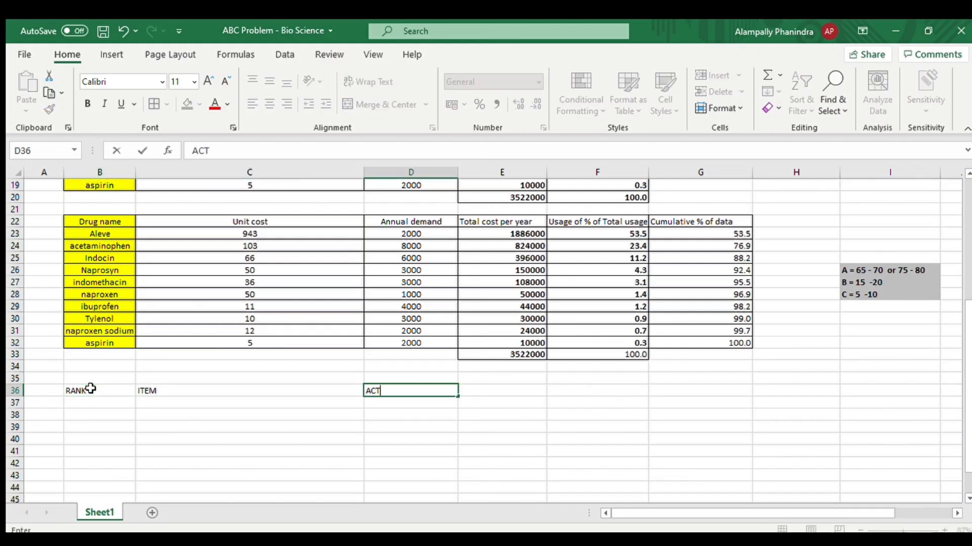
{"action": "type", "text": "ION"}
{"action": "key", "text": "Tab"}
{"action": "type", "text": "PER"}
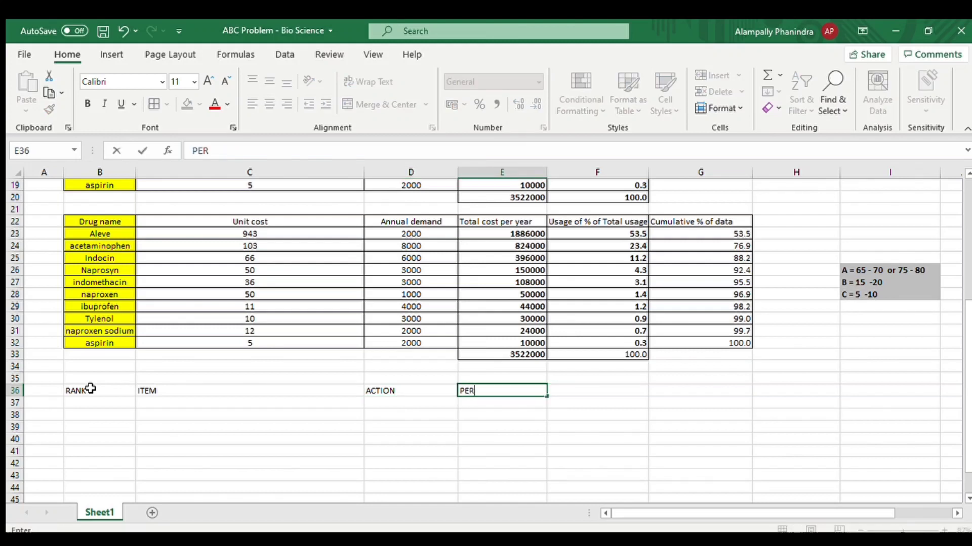
{"action": "type", "text": "CENTAGE "}
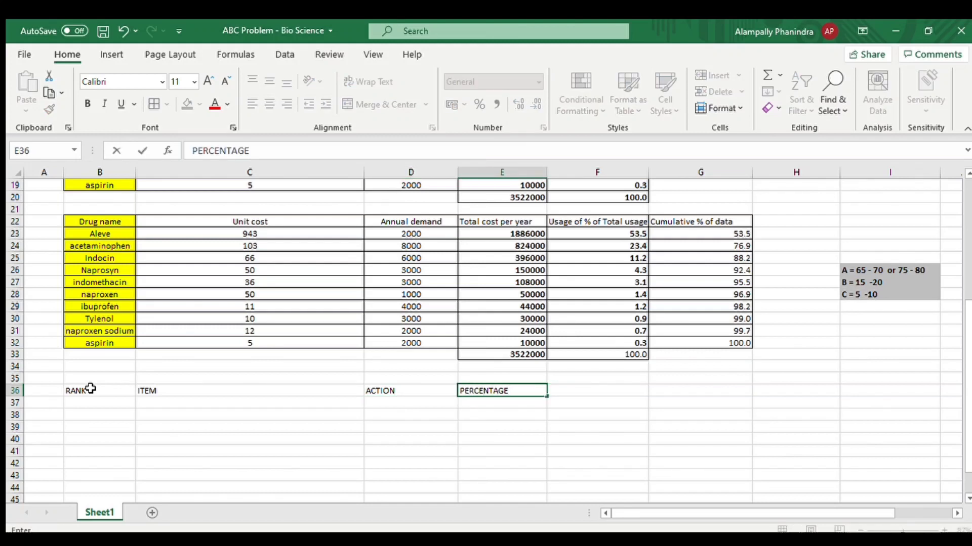
{"action": "type", "text": "OF ITEM"}
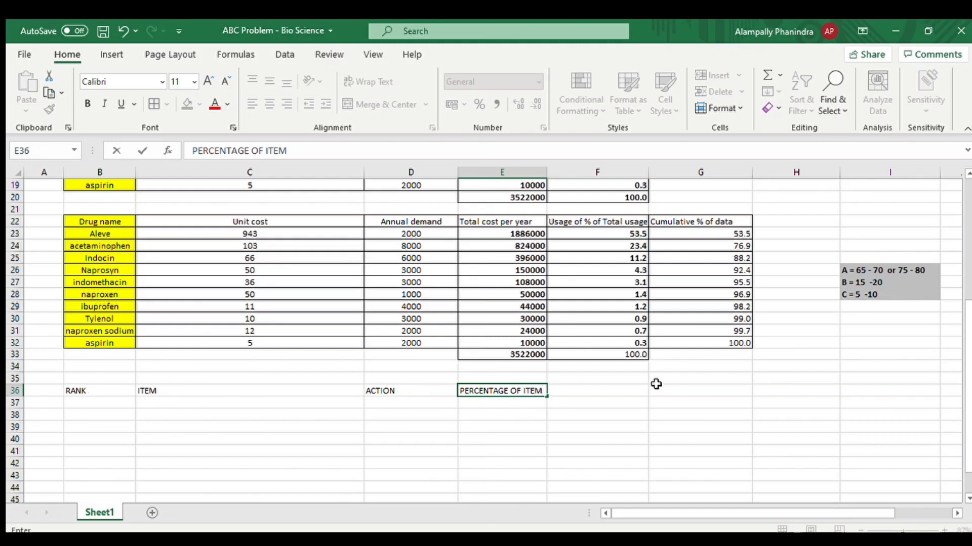
{"action": "left_click", "coordinate": [630, 391]}
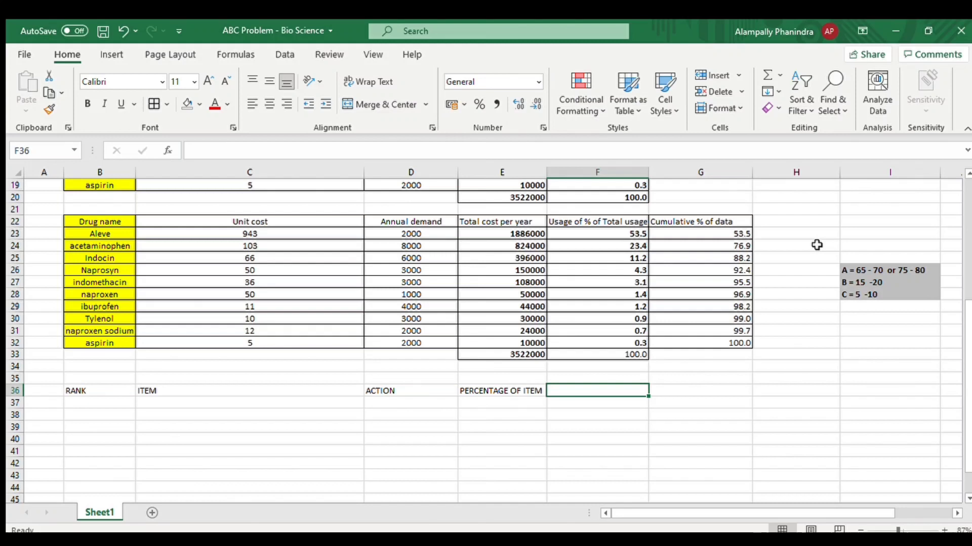
List the ranks A, B and C in B37:B39 under the RANK heading.
{"action": "left_click", "coordinate": [844, 269]}
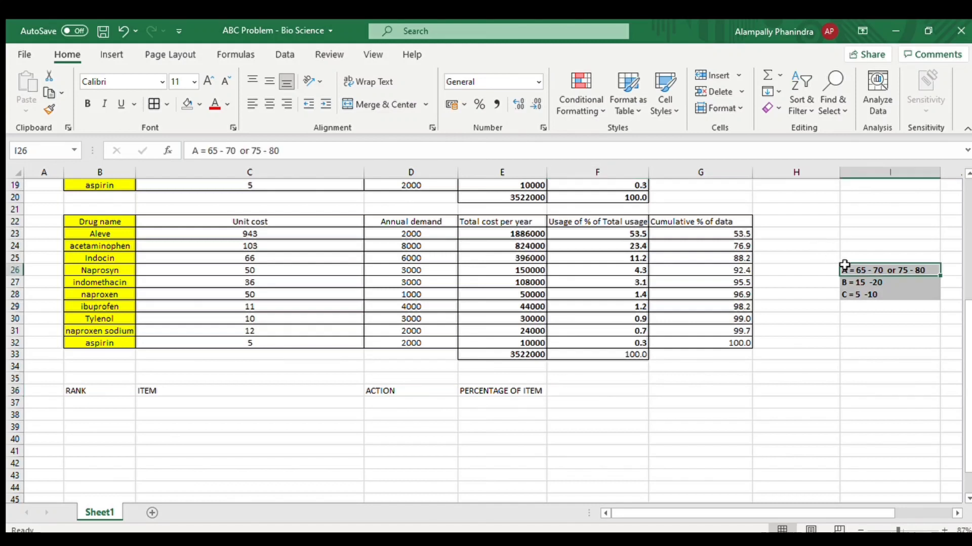
{"action": "left_click", "coordinate": [850, 357]}
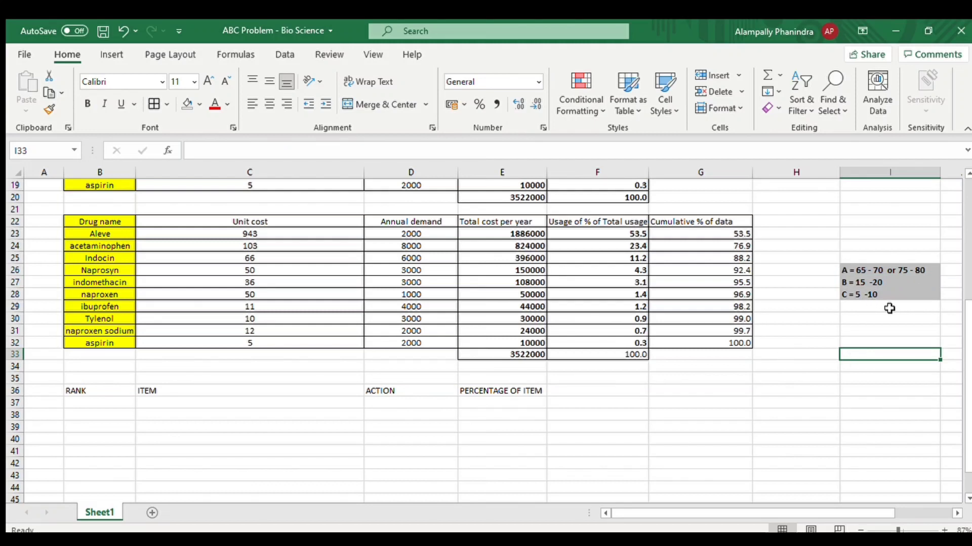
{"action": "left_click", "coordinate": [98, 403]}
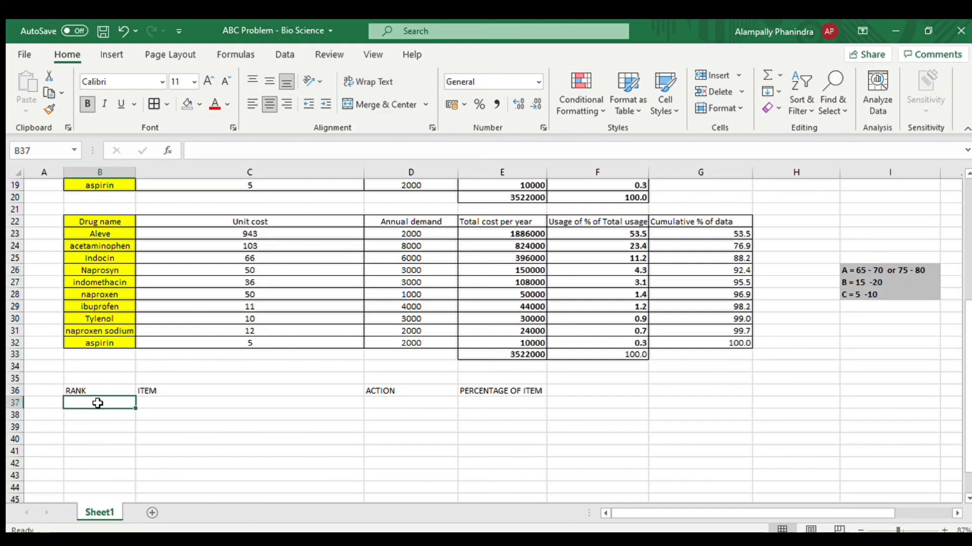
{"action": "type", "text": "A"}
{"action": "key", "text": "Return"}
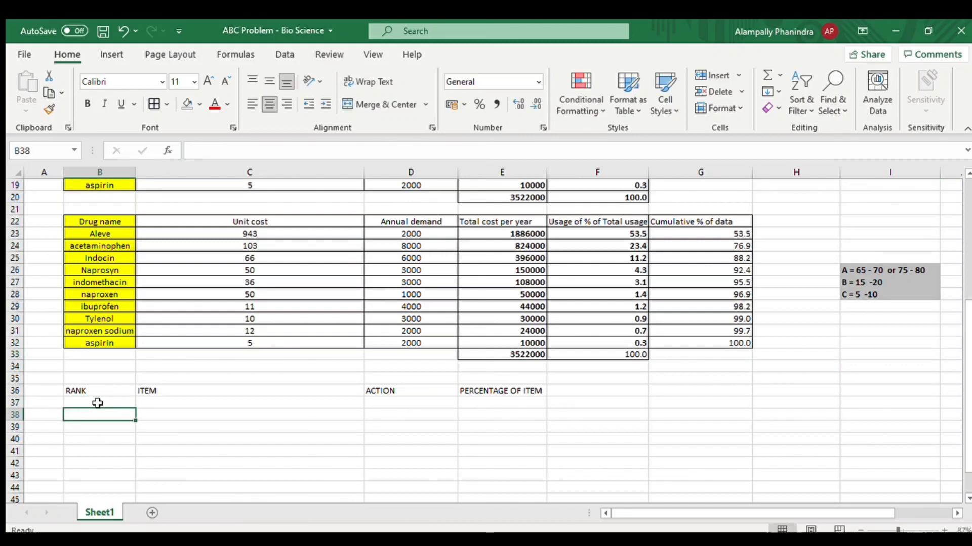
{"action": "type", "text": "B"}
{"action": "key", "text": "Return"}
{"action": "type", "text": "C"}
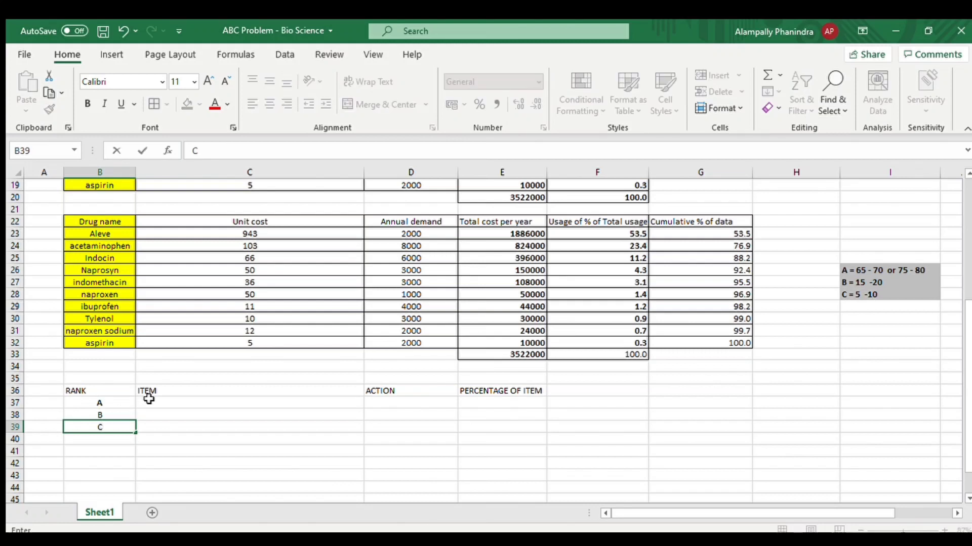
Add the usage percentages of Aleve and acetaminophen by entering =F23+F24 in H24.
{"action": "left_click", "coordinate": [179, 403]}
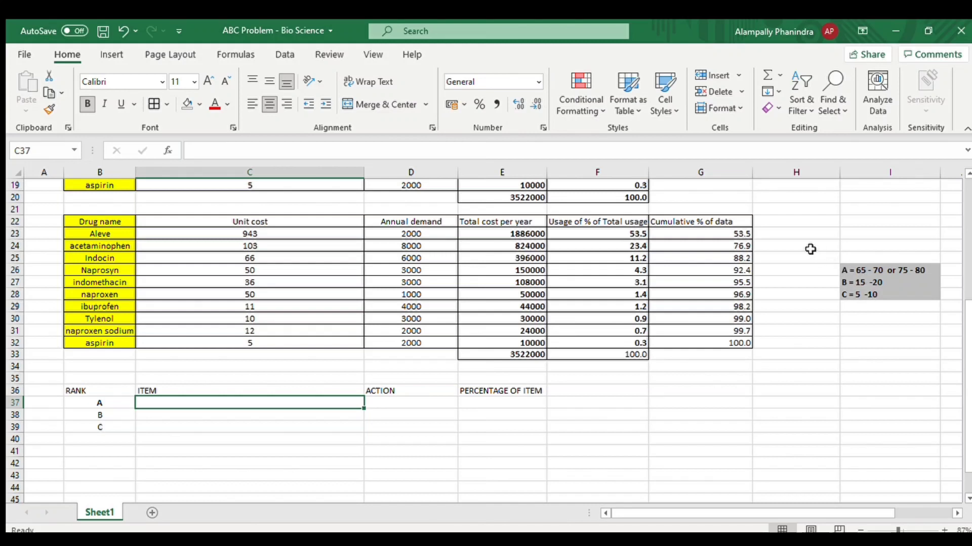
{"action": "left_click", "coordinate": [792, 247]}
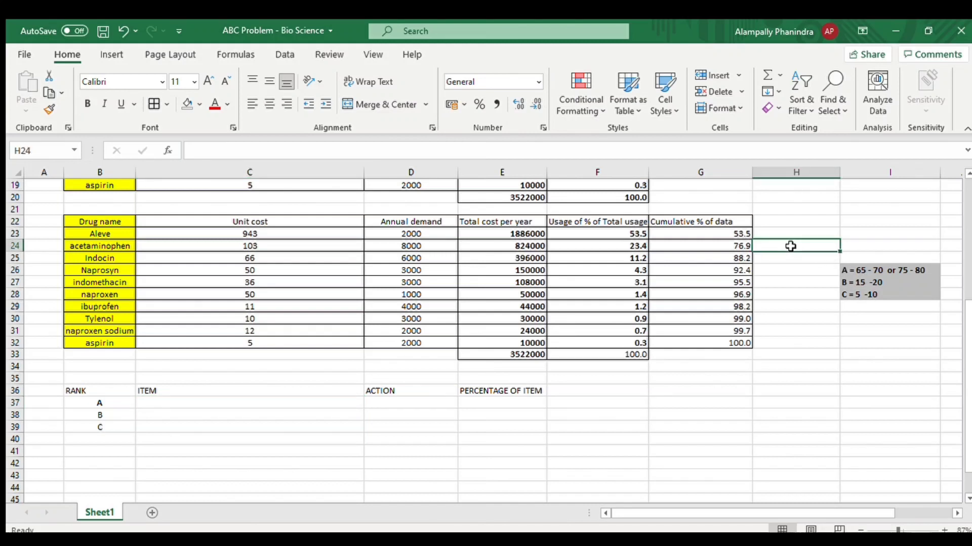
{"action": "type", "text": "="}
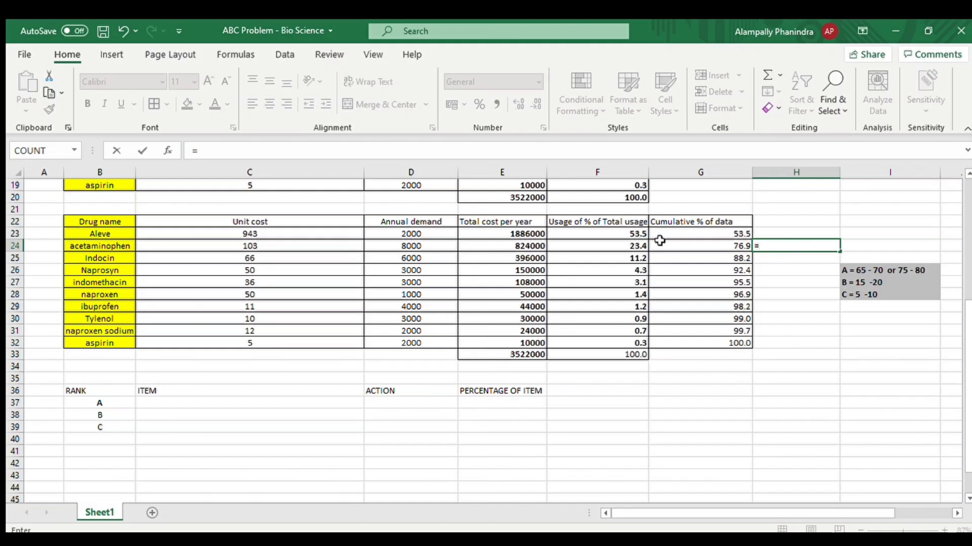
{"action": "left_click", "coordinate": [634, 234]}
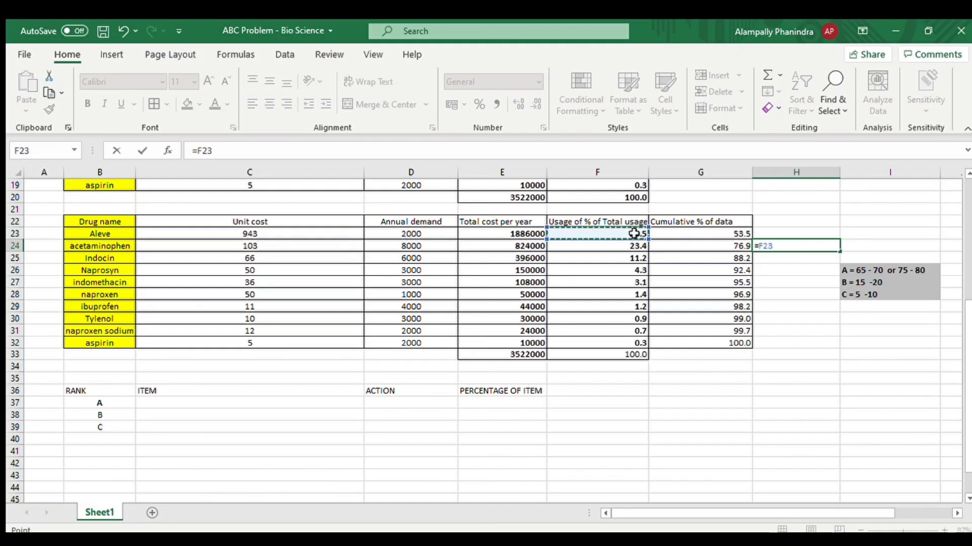
{"action": "type", "text": "+"}
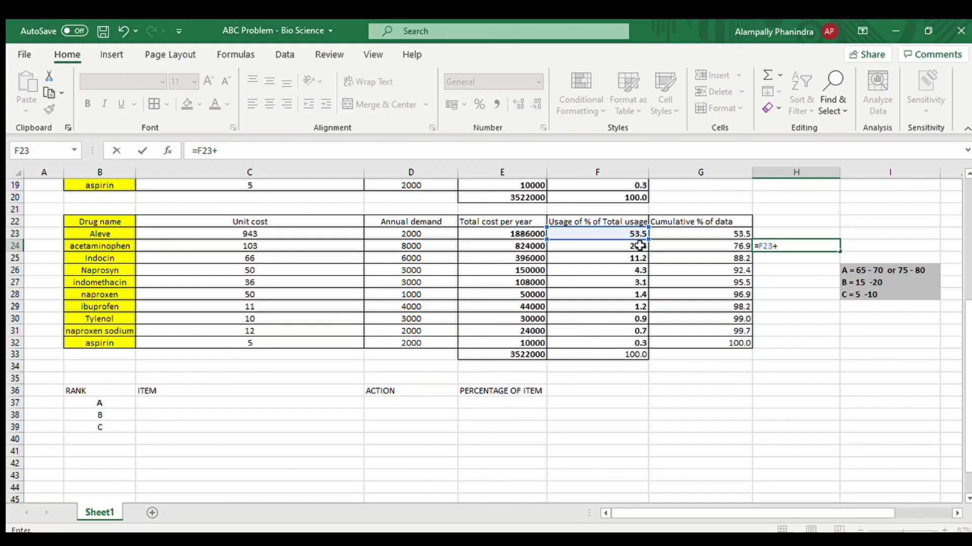
{"action": "left_click", "coordinate": [640, 247]}
{"action": "key", "text": "Return"}
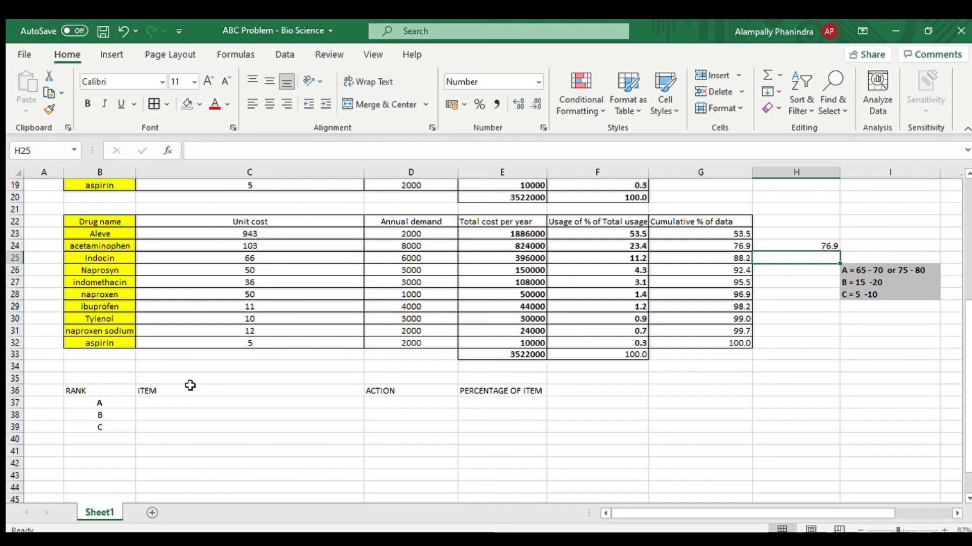
Copy the drug name Aleve from B23 into the rank A item cell C37, followed by a comma.
{"action": "left_click", "coordinate": [177, 403]}
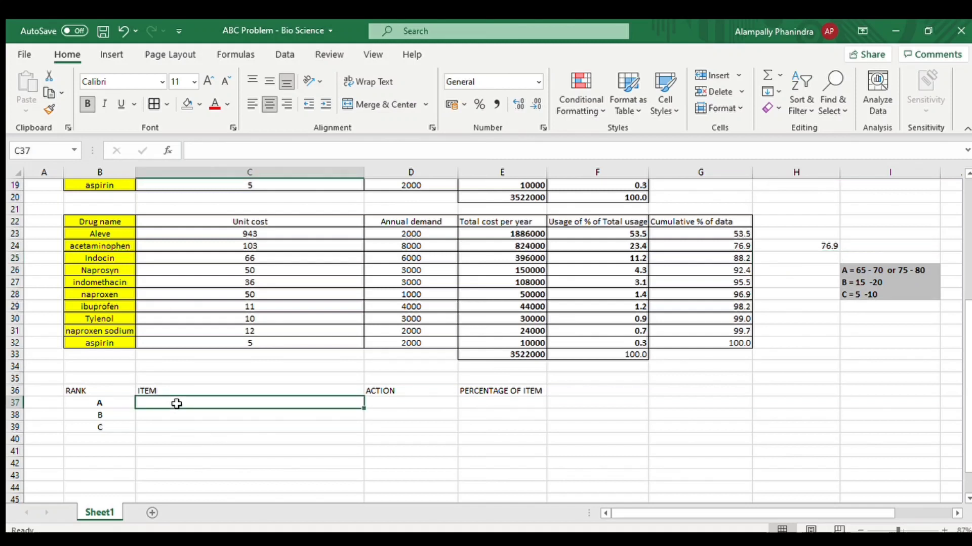
{"action": "double_click", "coordinate": [177, 404]}
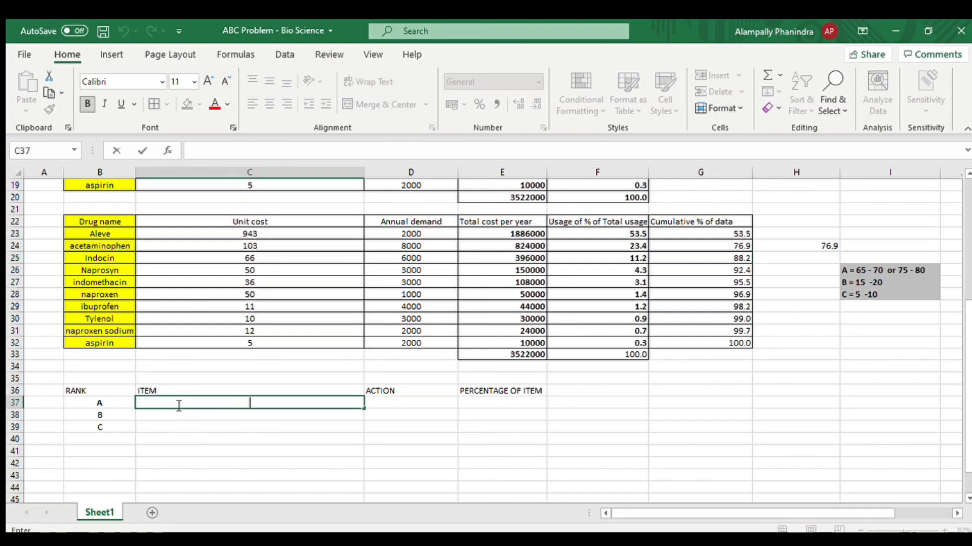
{"action": "left_click", "coordinate": [92, 232]}
{"action": "double_click", "coordinate": [96, 234]}
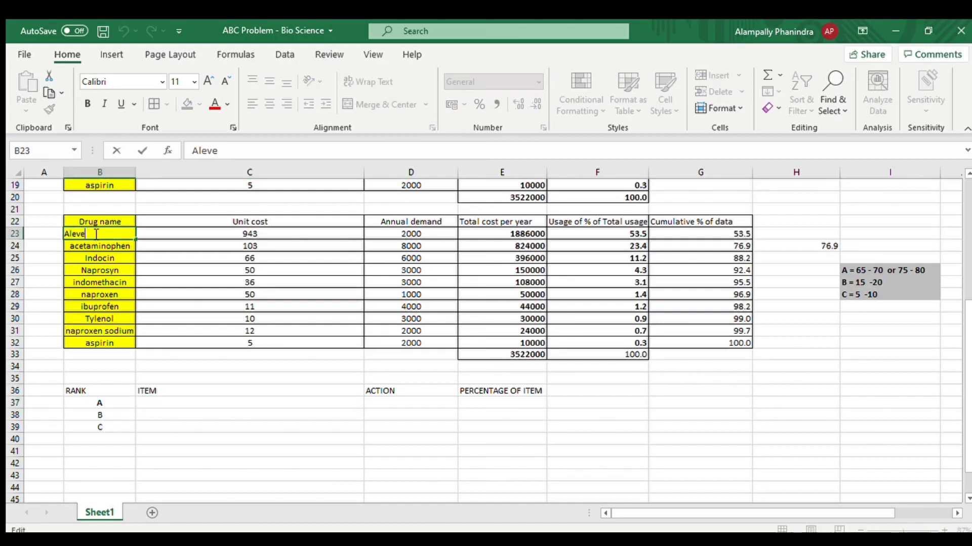
{"action": "left_click_drag", "start_coordinate": [101, 235], "coordinate": [64, 235]}
{"action": "key", "text": "ctrl+c"}
{"action": "double_click", "coordinate": [197, 405]}
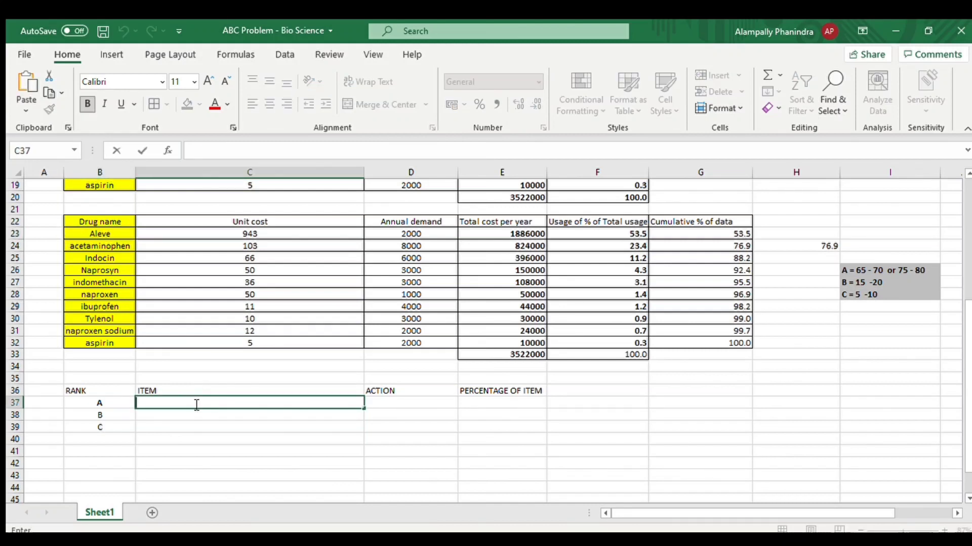
{"action": "key", "text": "ctrl+v"}
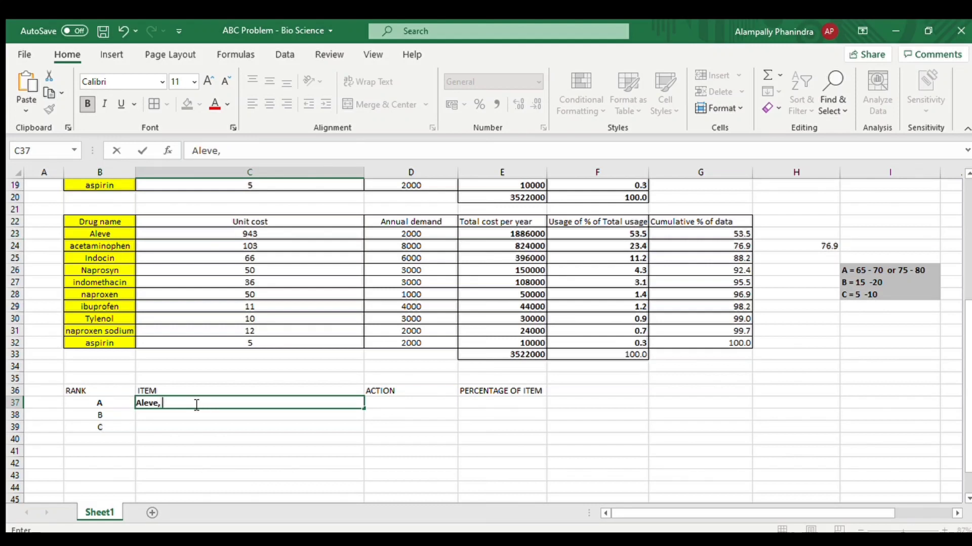
Append the drug name acetaminophen from B24 to the rank A item list in C37.
{"action": "left_click", "coordinate": [122, 250]}
{"action": "key", "text": "ctrl+Down"}
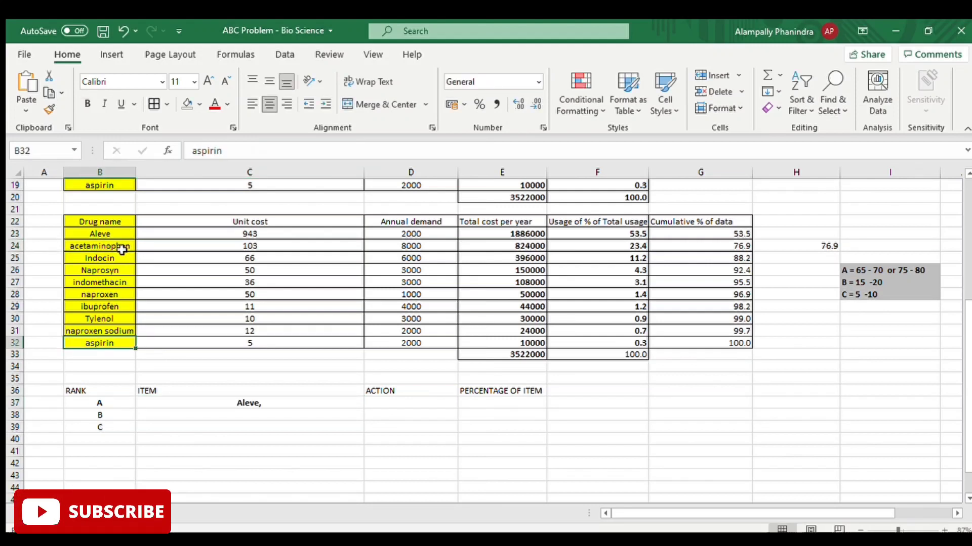
{"action": "double_click", "coordinate": [122, 249]}
{"action": "left_click_drag", "start_coordinate": [129, 248], "coordinate": [63, 248]}
{"action": "key", "text": "ctrl+c"}
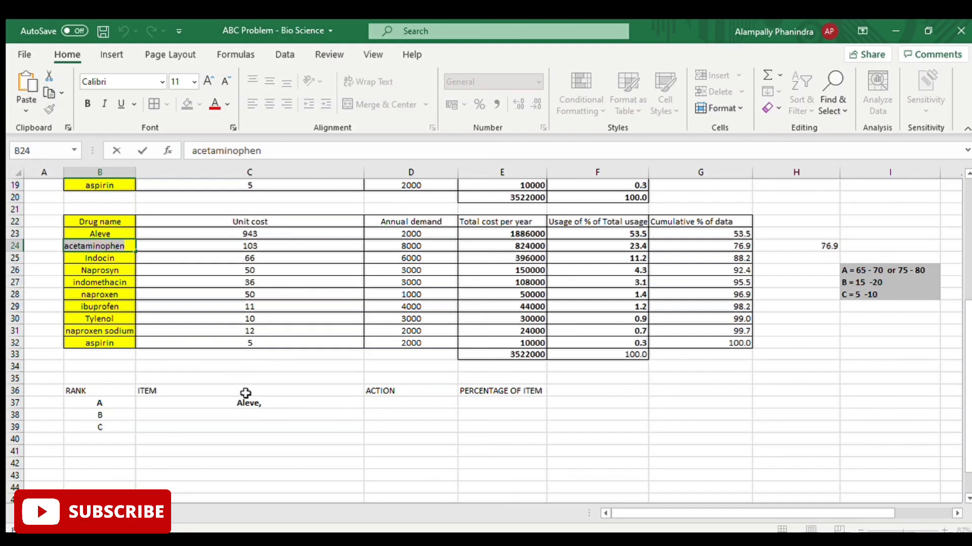
{"action": "left_click", "coordinate": [259, 403]}
{"action": "key", "text": "ctrl+v"}
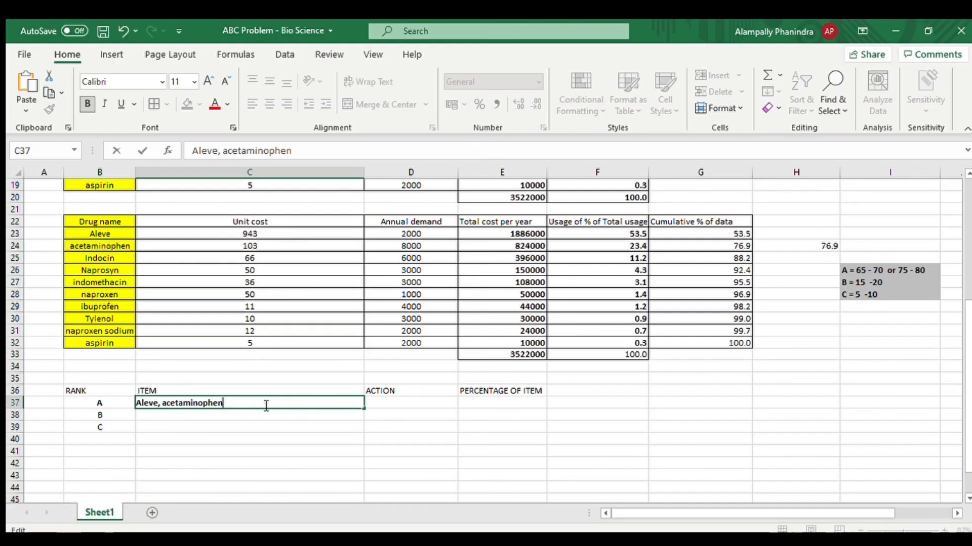
{"action": "key", "text": "Return"}
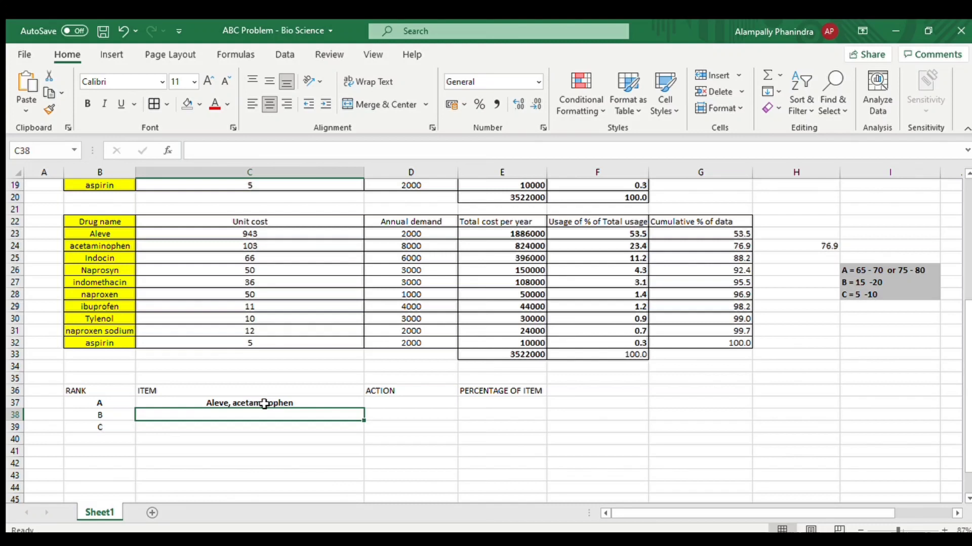
Enter 76.9 in bold as the percentage of item for rank A in E37.
{"action": "left_click", "coordinate": [473, 406]}
{"action": "key", "text": "ctrl+b"}
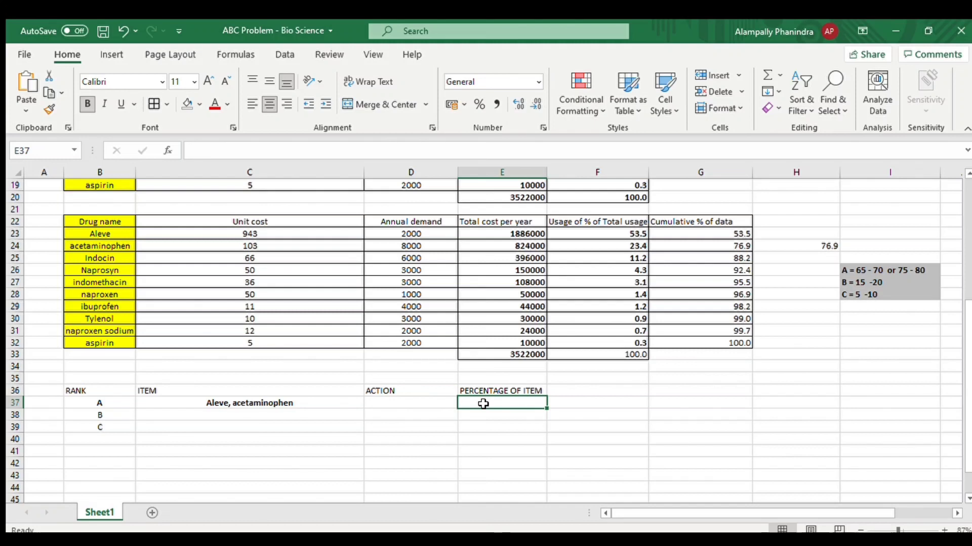
{"action": "type", "text": "76."}
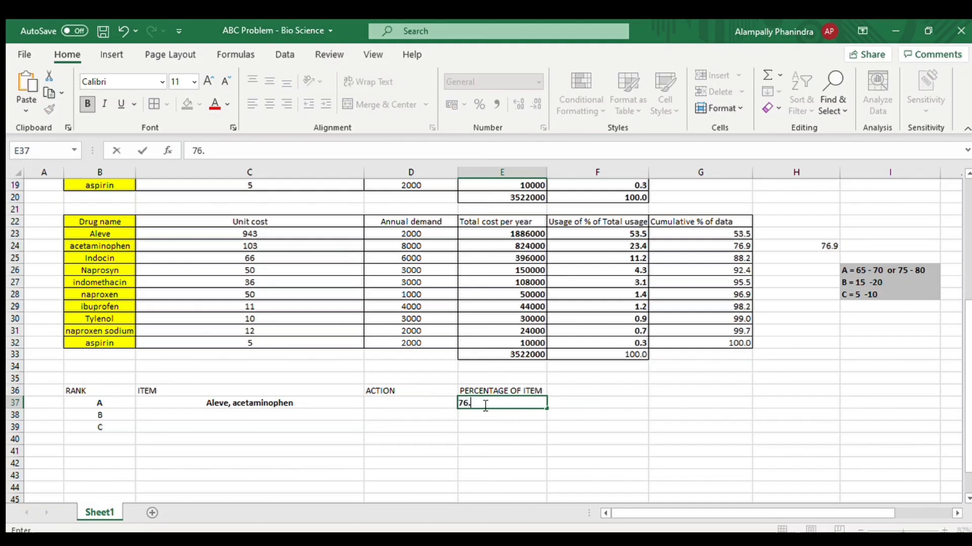
{"action": "type", "text": "9"}
{"action": "left_click", "coordinate": [239, 415]}
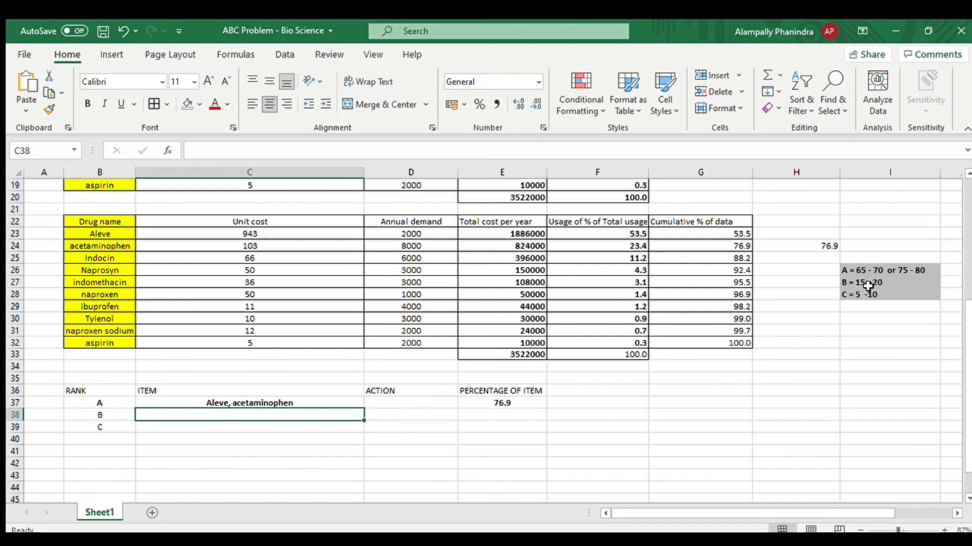
Total the usage percentages of Indocin, Naprosyn and indomethacin by entering =SUM(F25:F27) in H27.
{"action": "left_click", "coordinate": [820, 285]}
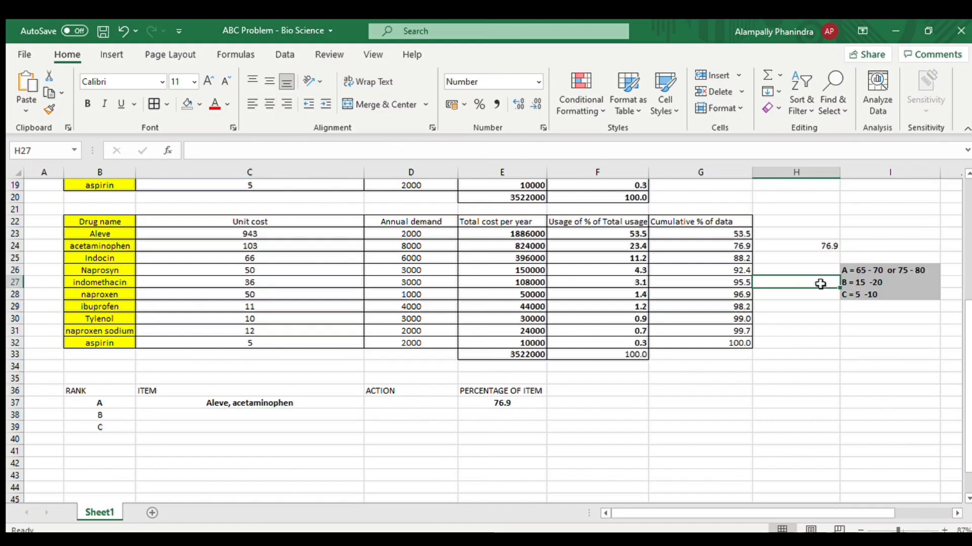
{"action": "type", "text": "="}
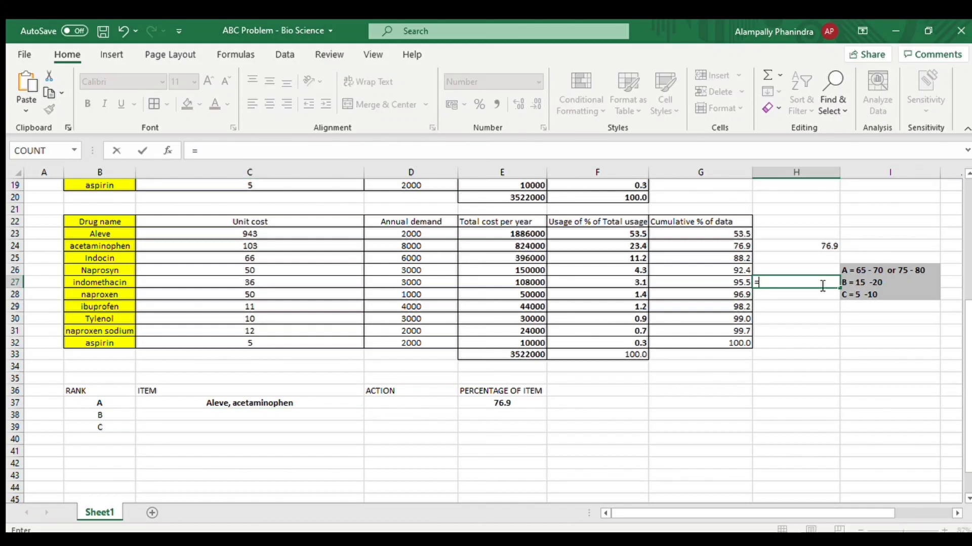
{"action": "type", "text": "SUM("}
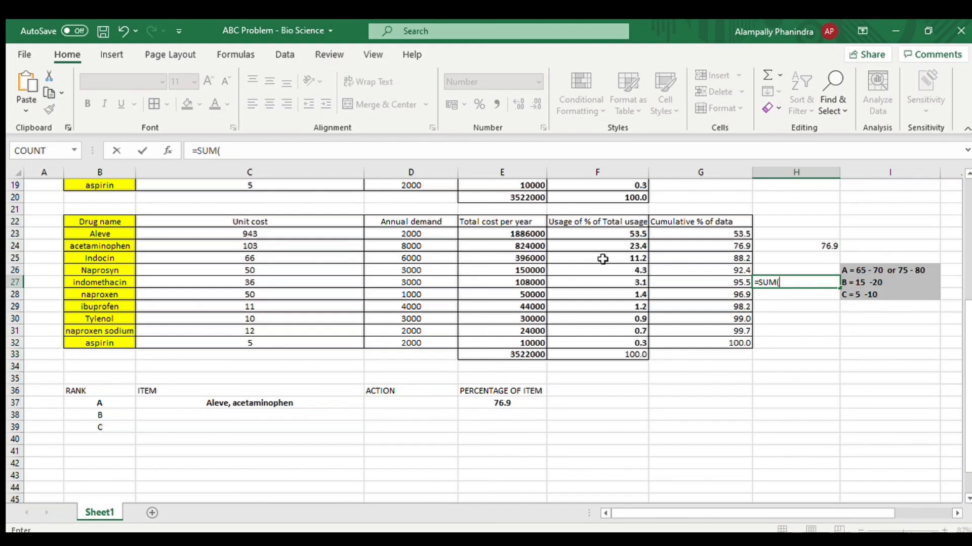
{"action": "left_click_drag", "start_coordinate": [602, 259], "coordinate": [605, 279]}
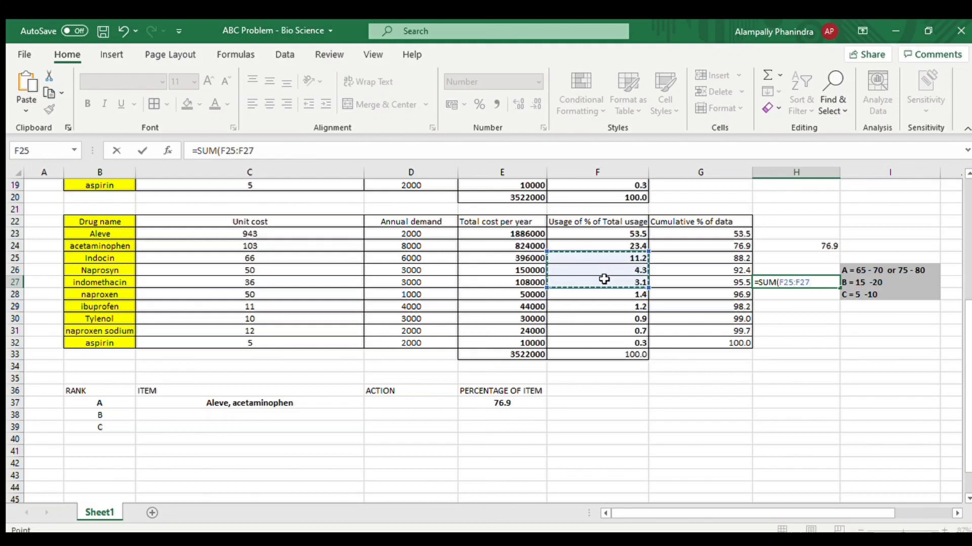
{"action": "key", "text": "Return"}
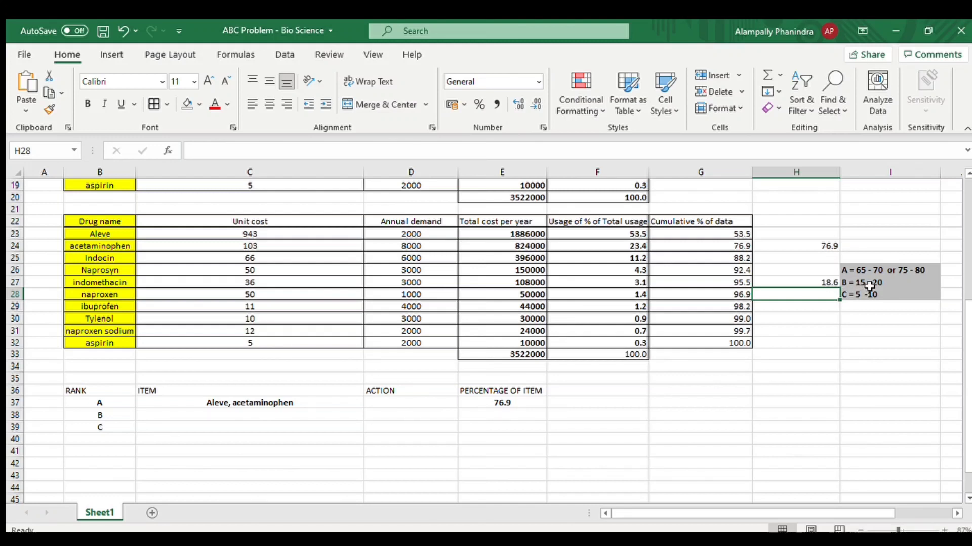
Copy the drug name Indocin from B25 into the rank B item cell C38, followed by a comma.
{"action": "left_click", "coordinate": [287, 412]}
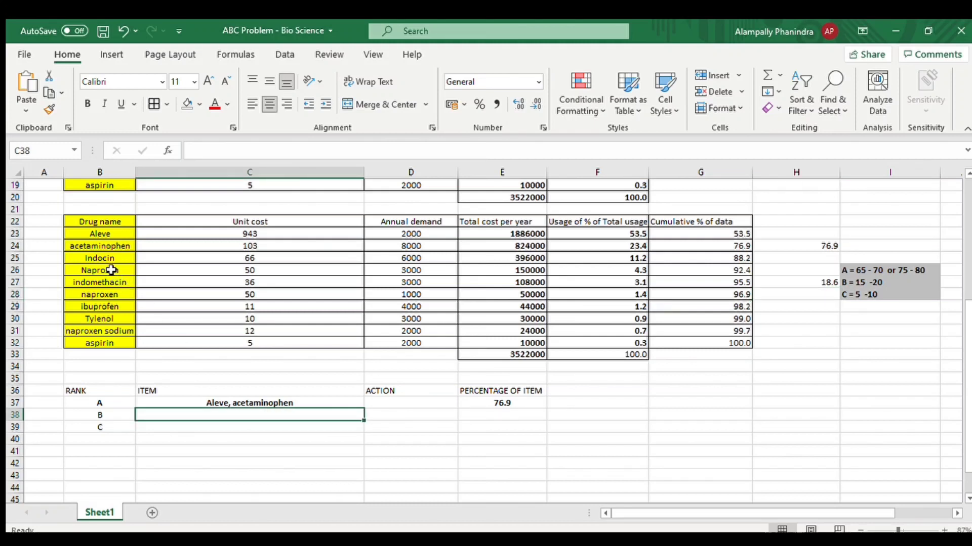
{"action": "key", "text": "Left"}
{"action": "key", "text": "ctrl+Up"}
{"action": "key", "text": "ctrl+Up"}
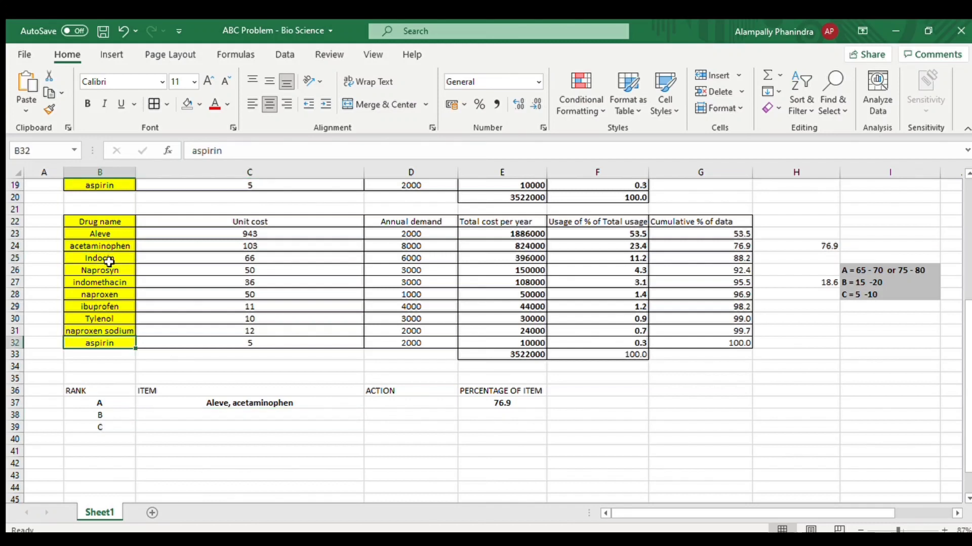
{"action": "double_click", "coordinate": [111, 258]}
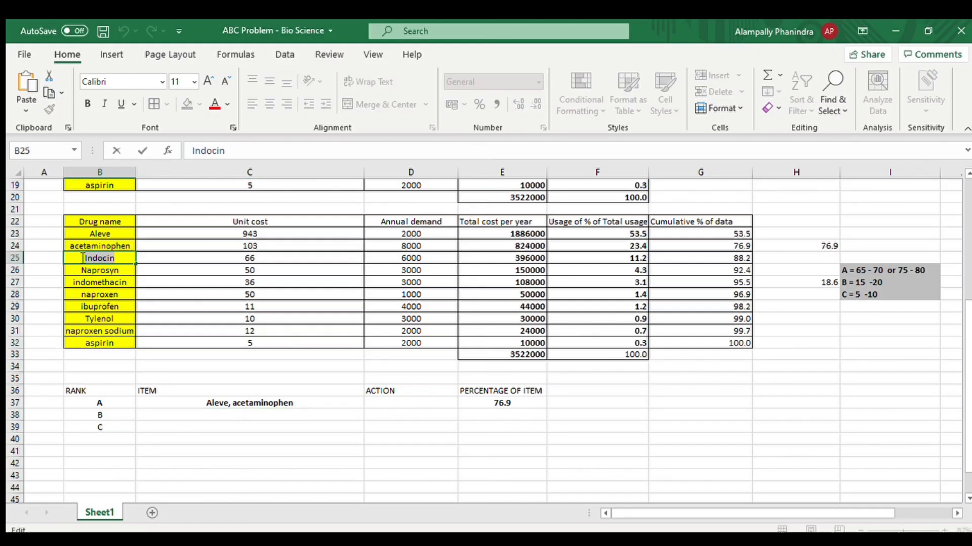
{"action": "double_click", "coordinate": [217, 415]}
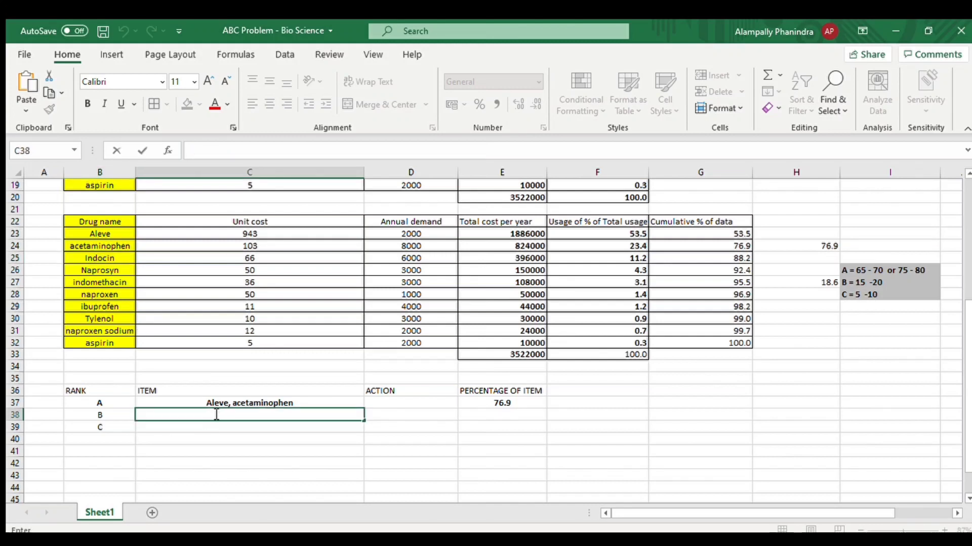
{"action": "key", "text": "ctrl+v"}
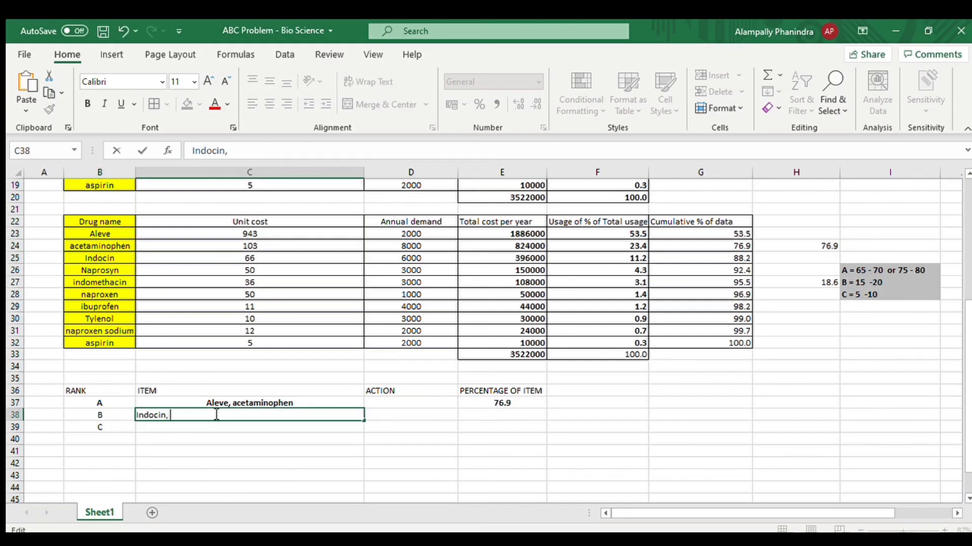
{"action": "type", "text": ","}
Append the drug name Naprosyn from B26 to the rank B item list in C38, followed by a comma.
{"action": "double_click", "coordinate": [98, 271]}
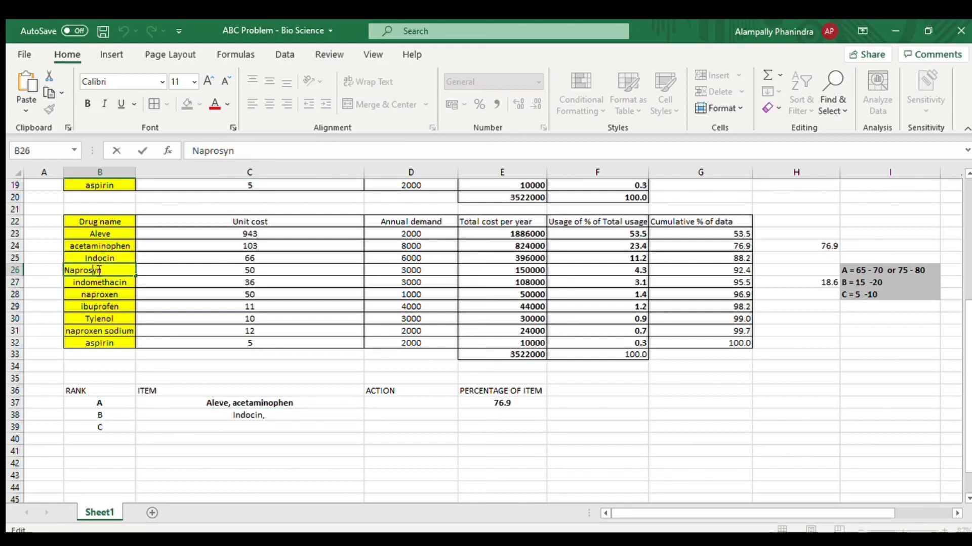
{"action": "double_click", "coordinate": [99, 270]}
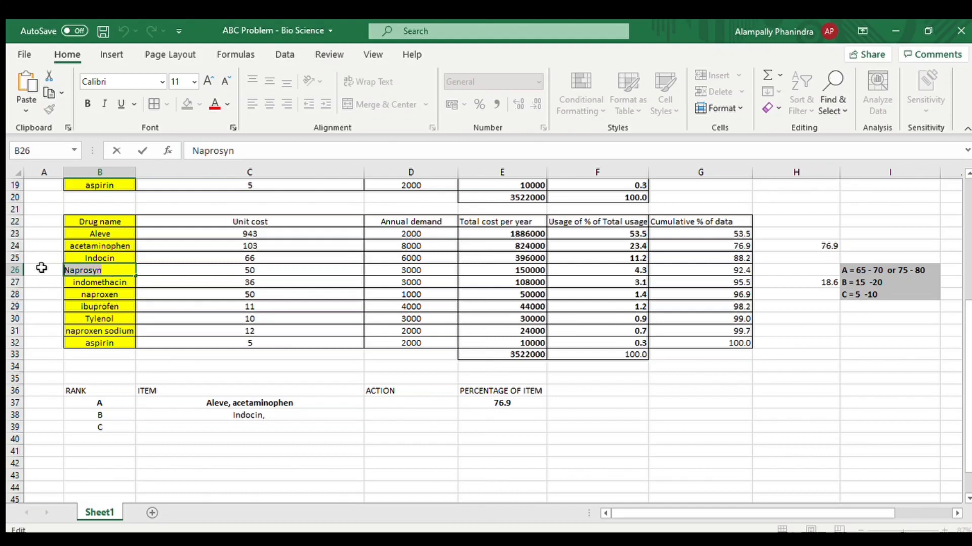
{"action": "double_click", "coordinate": [266, 428]}
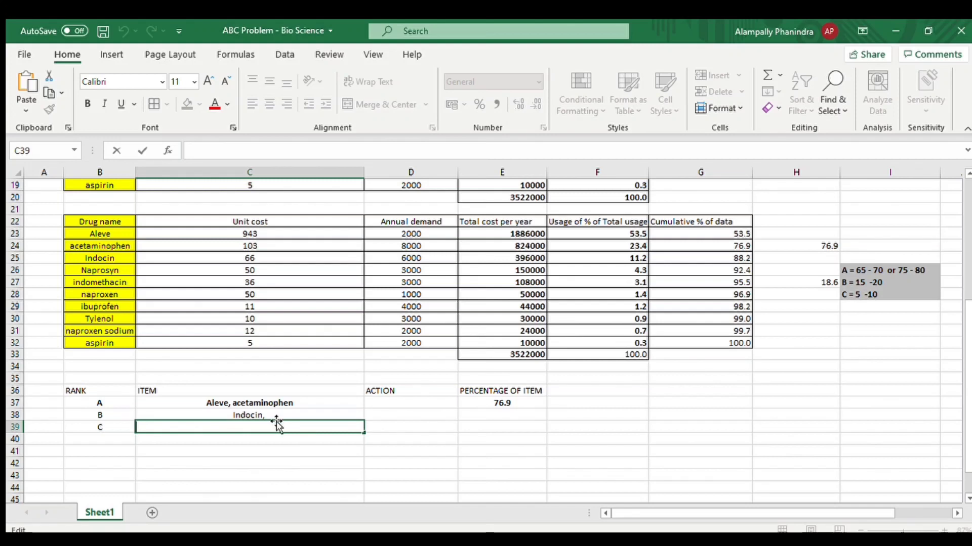
{"action": "key", "text": "Escape"}
{"action": "key", "text": "Up"}
{"action": "key", "text": "Up"}
{"action": "key", "text": "Up"}
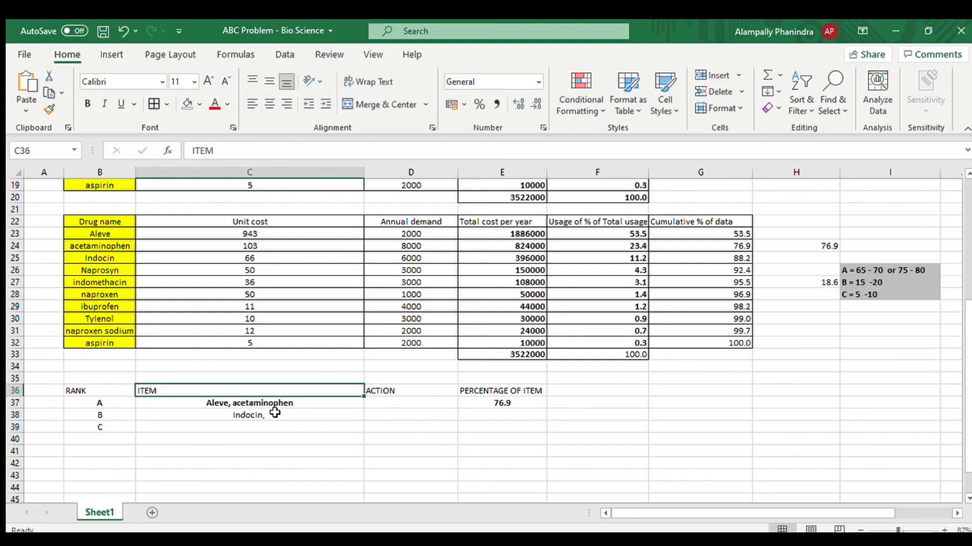
{"action": "double_click", "coordinate": [275, 414]}
{"action": "type", "text": "Naprosyn,"}
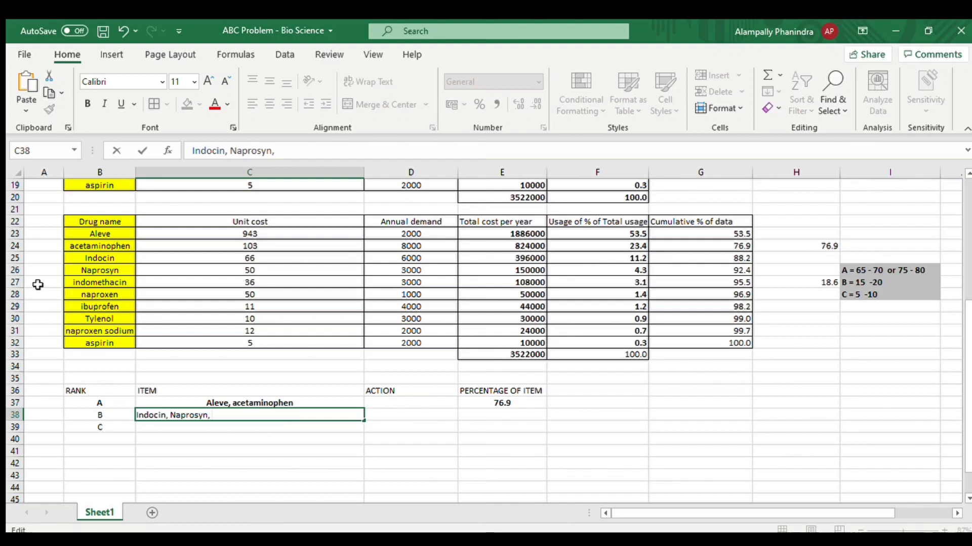
Complete the rank B item list in C38 by appending the drug name indomethacin copied from B27.
{"action": "left_click", "coordinate": [77, 284]}
{"action": "left_click", "coordinate": [98, 284]}
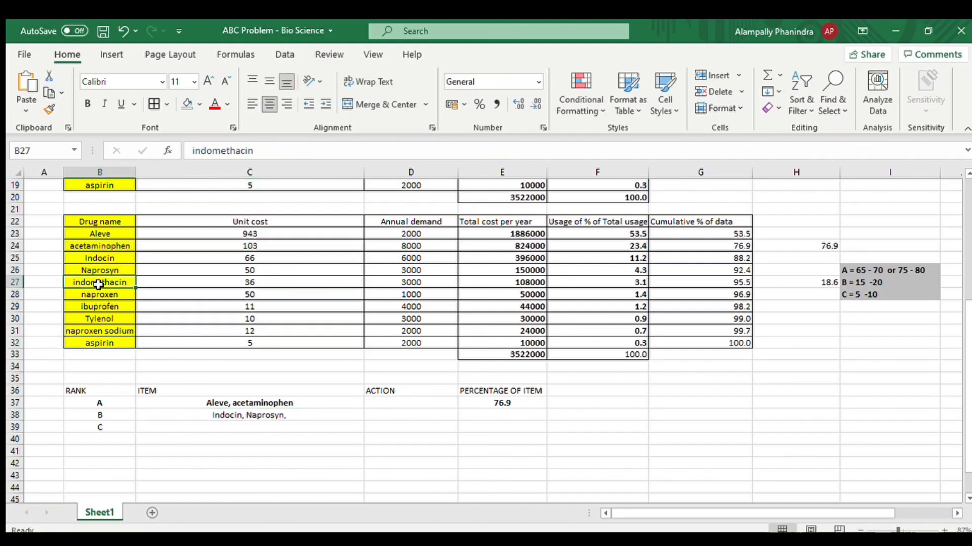
{"action": "left_click", "coordinate": [107, 283]}
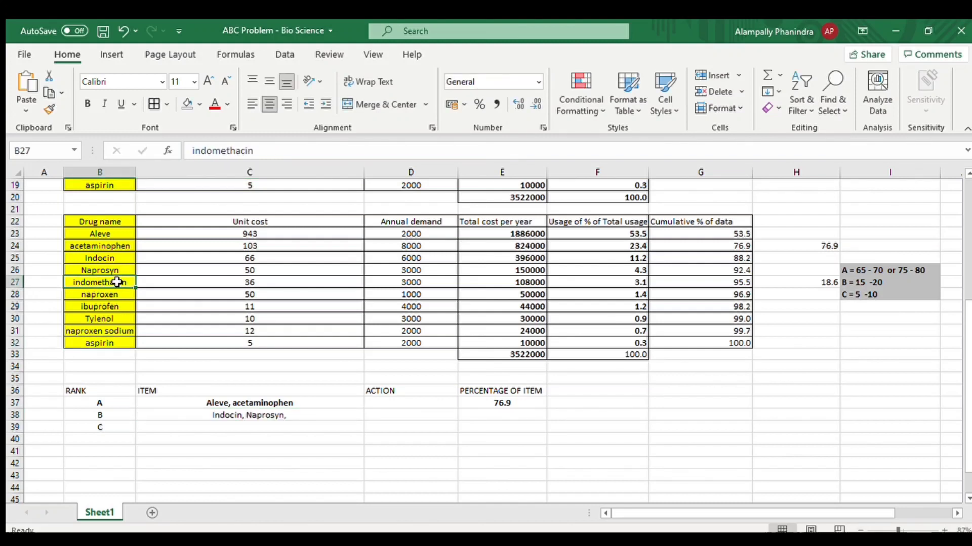
{"action": "double_click", "coordinate": [117, 282]}
{"action": "left_click_drag", "start_coordinate": [77, 282], "coordinate": [62, 280]}
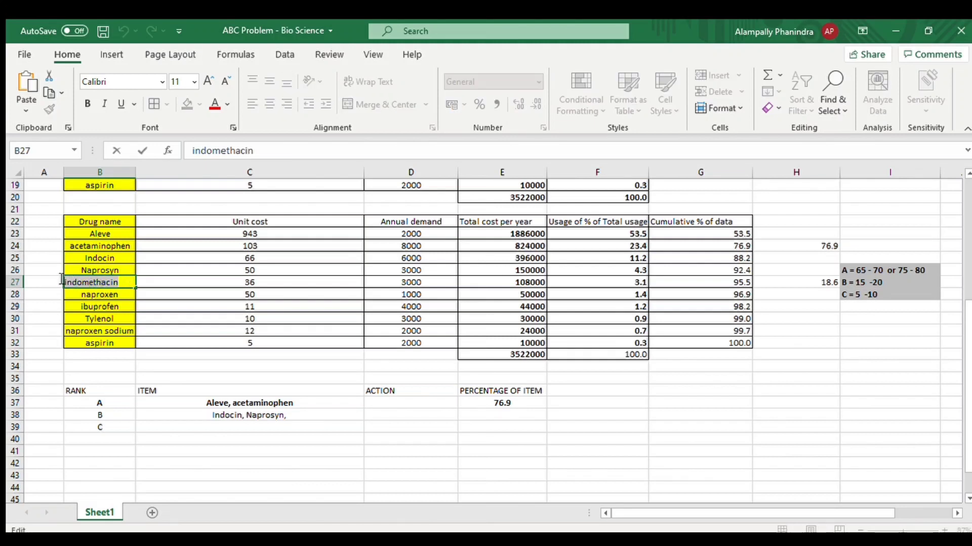
{"action": "double_click", "coordinate": [306, 418]}
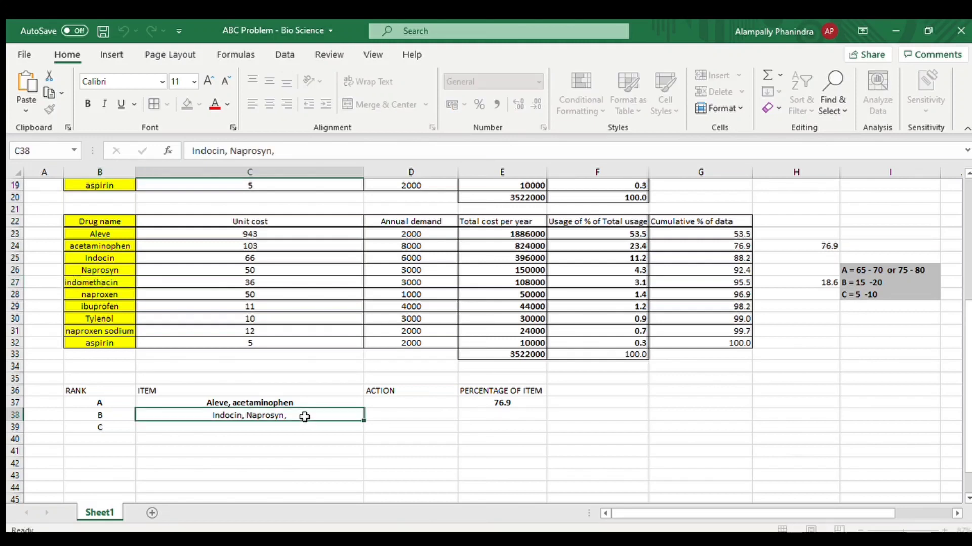
{"action": "key", "text": "ctrl+v"}
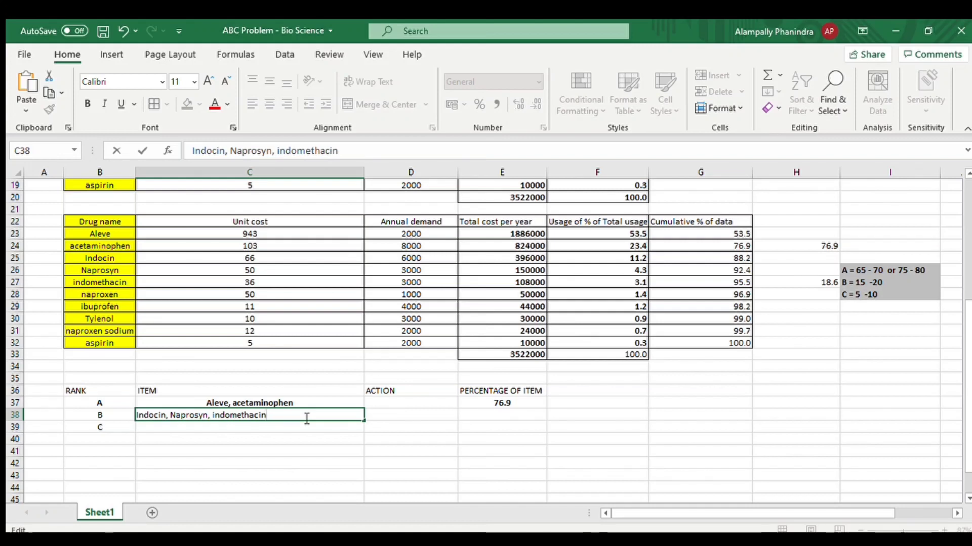
{"action": "key", "text": "Return"}
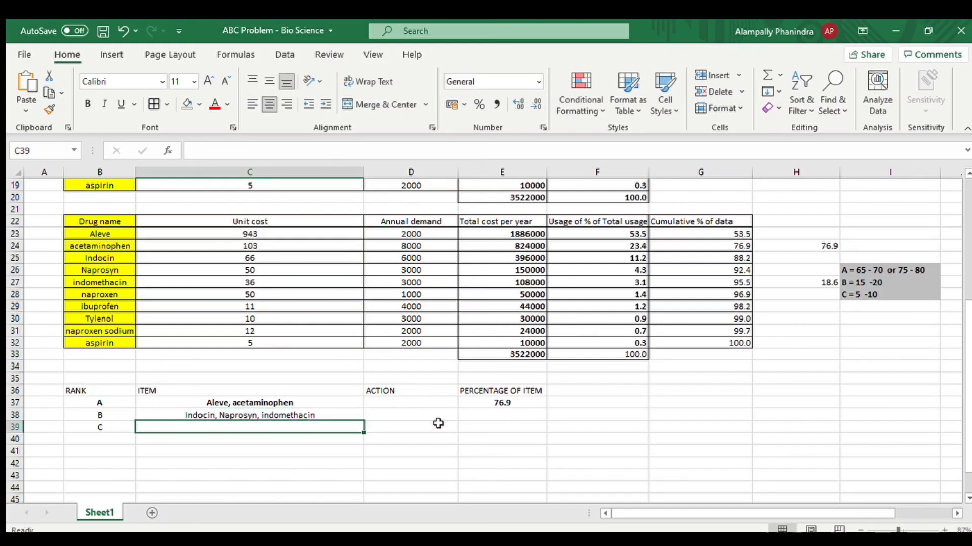
Enter 18.6 as the percentage of item for rank B in E38.
{"action": "left_click", "coordinate": [477, 419]}
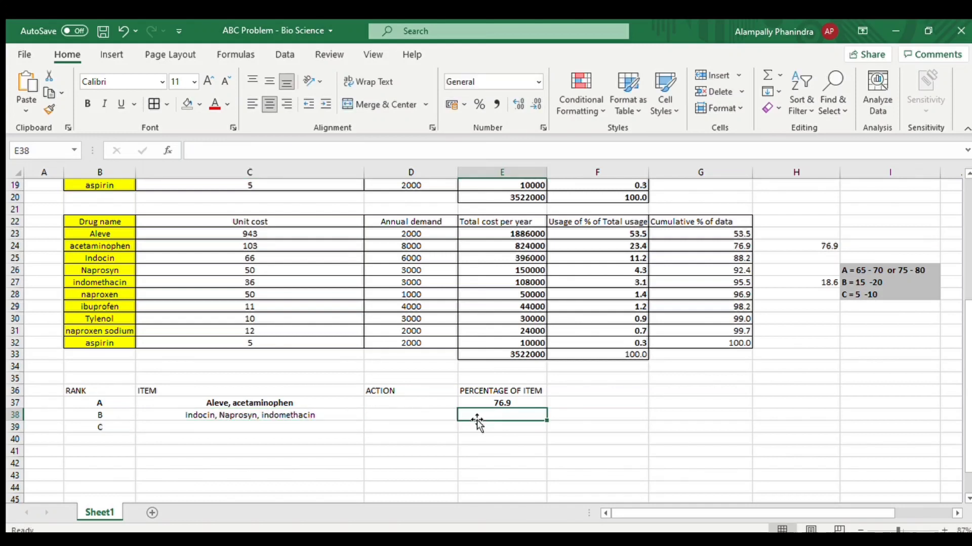
{"action": "type", "text": "18"}
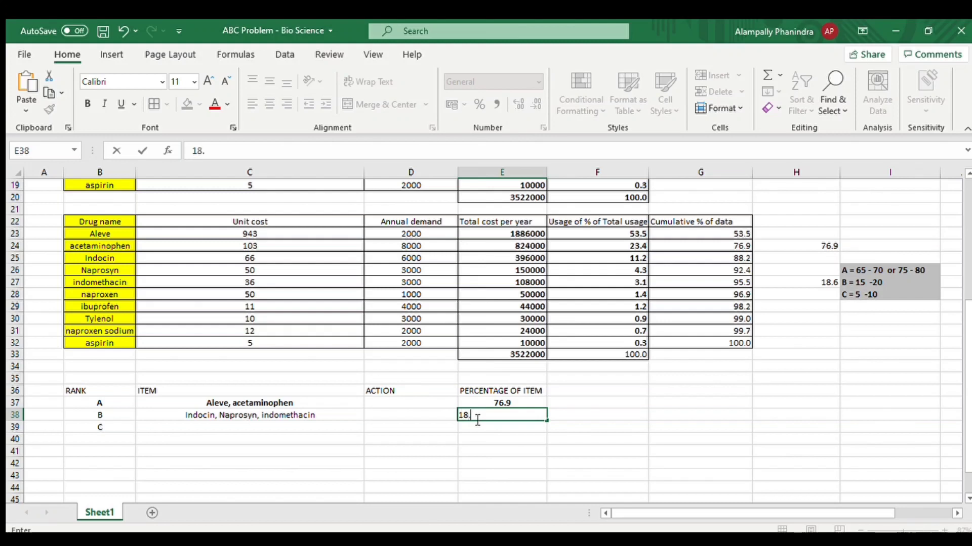
{"action": "type", "text": ".6"}
Total the usage percentages of naproxen through aspirin by entering =SUM(F28:F32) in H30.
{"action": "left_click", "coordinate": [150, 428]}
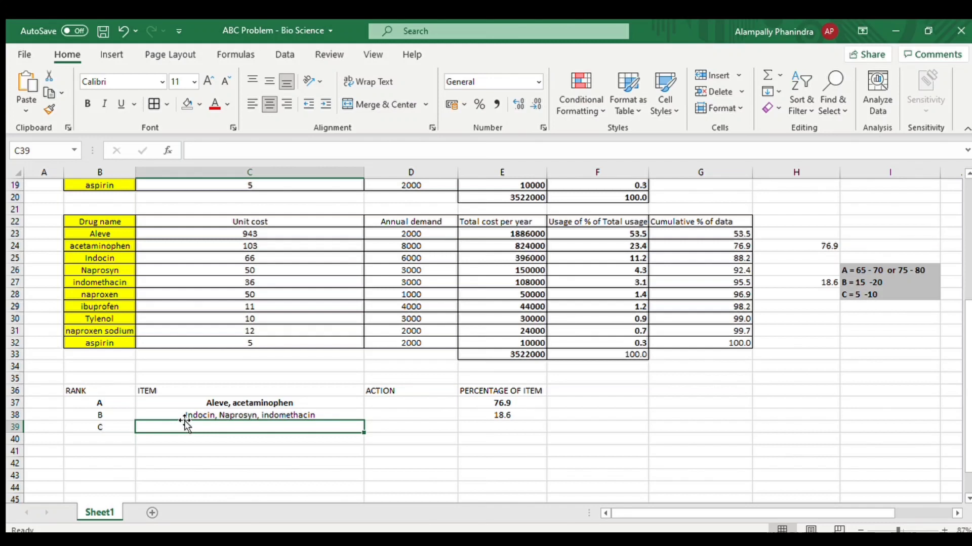
{"action": "left_click", "coordinate": [802, 318]}
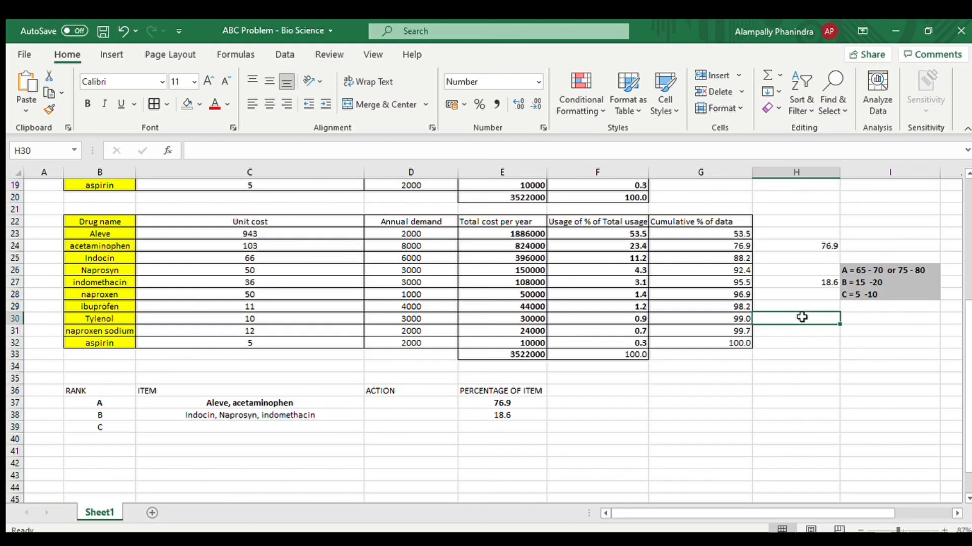
{"action": "type", "text": "="}
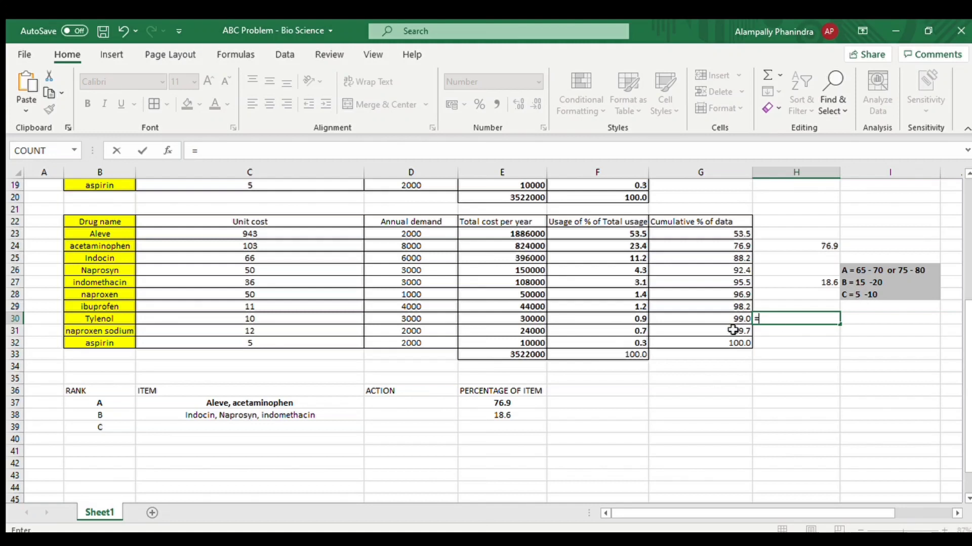
{"action": "type", "text": "SUM("}
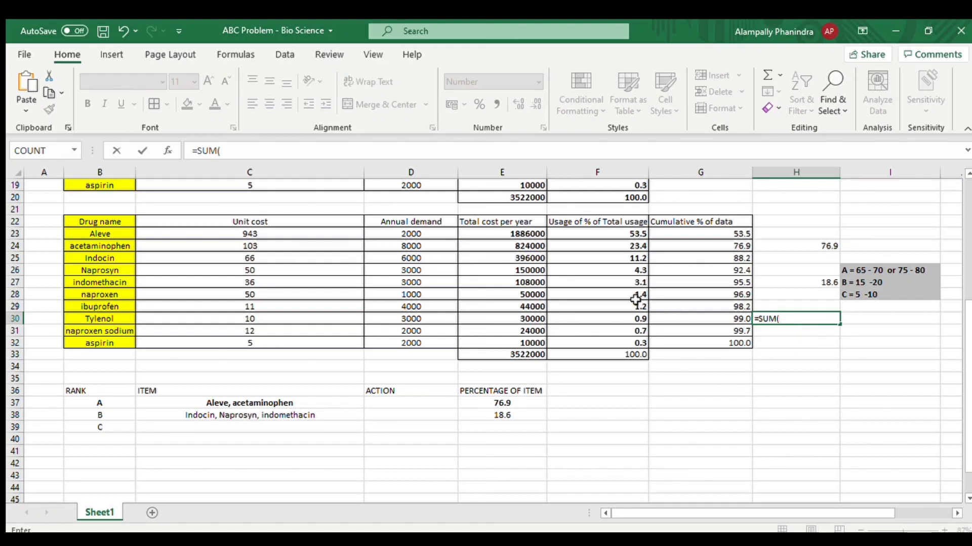
{"action": "left_click_drag", "start_coordinate": [628, 295], "coordinate": [631, 338]}
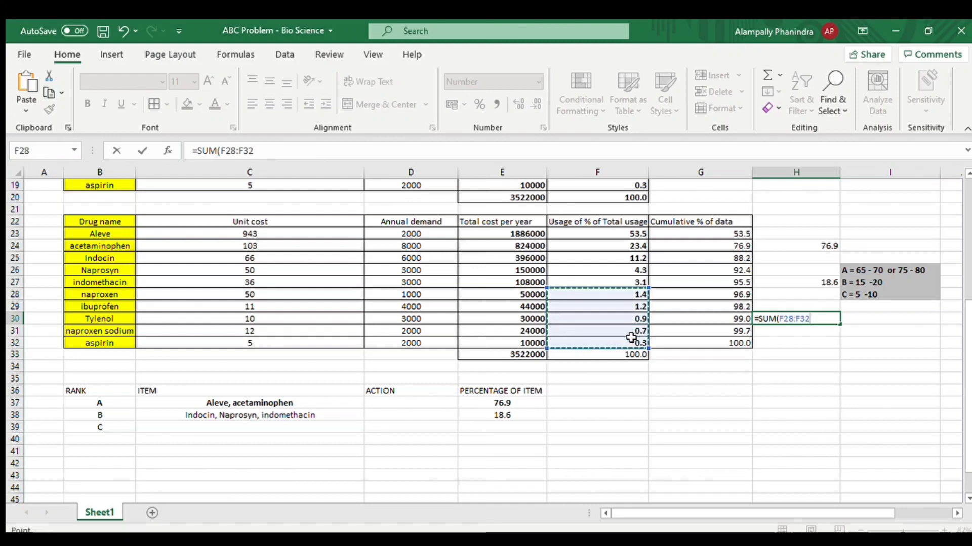
{"action": "type", "text": ")"}
{"action": "key", "text": "Return"}
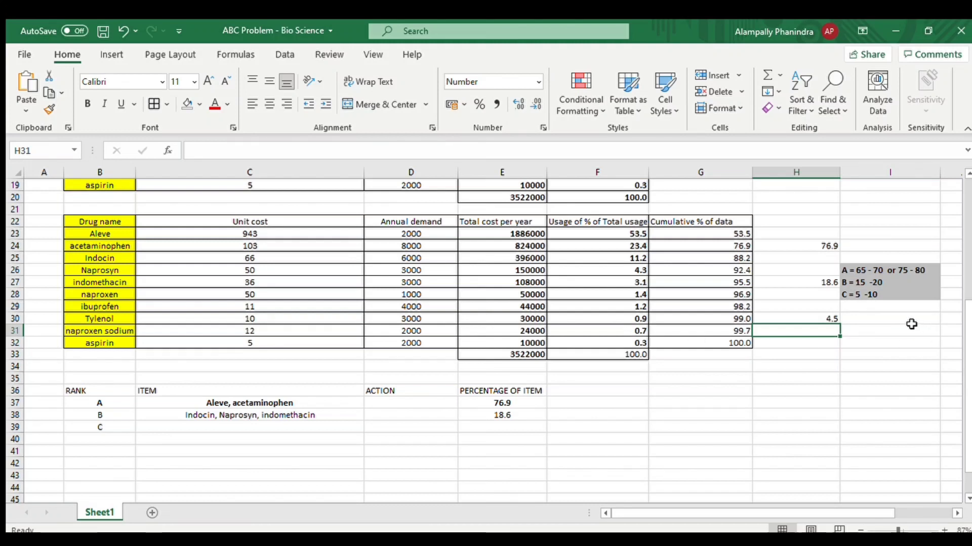
Copy the drug name naproxen from B28 into the rank C item cell C39, followed by a comma.
{"action": "left_click", "coordinate": [267, 428]}
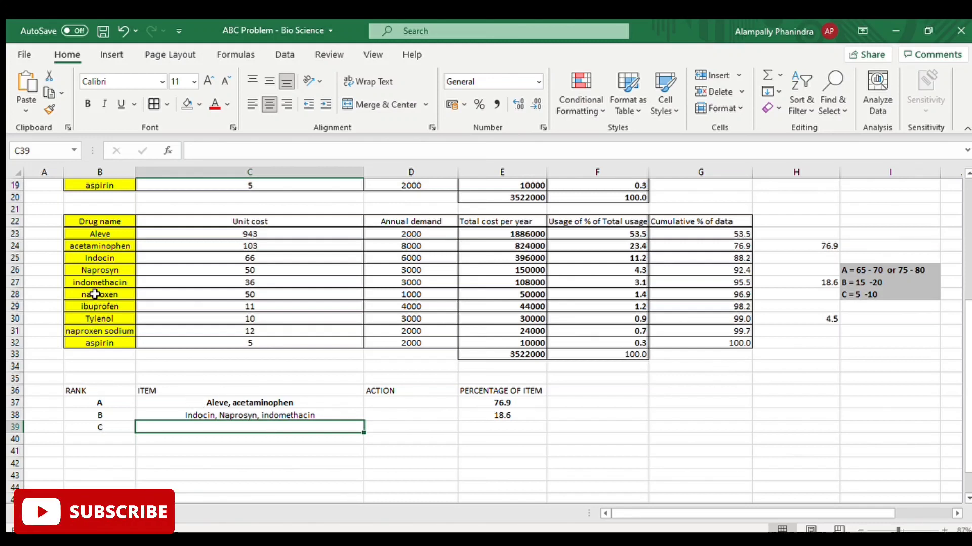
{"action": "double_click", "coordinate": [116, 295]}
{"action": "left_click_drag", "start_coordinate": [126, 294], "coordinate": [79, 292]}
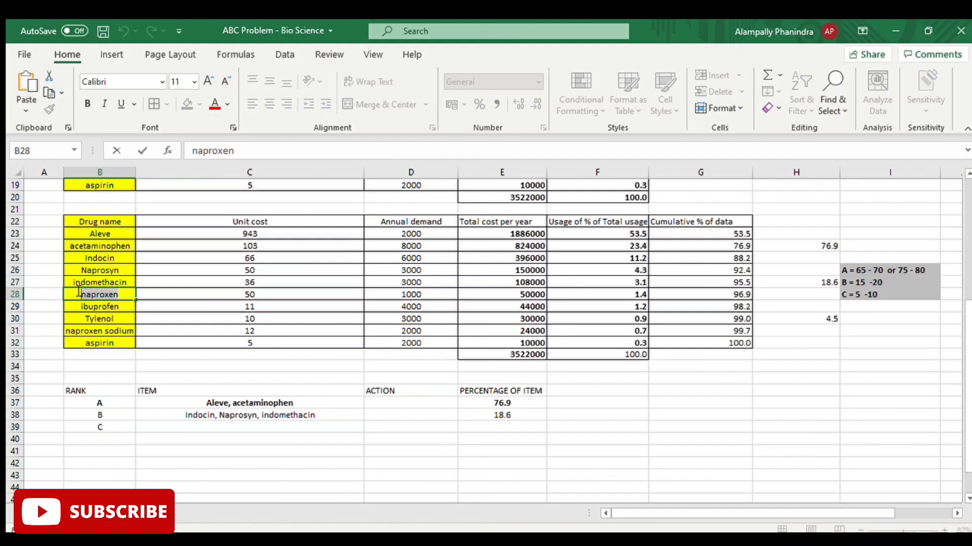
{"action": "left_click", "coordinate": [220, 428]}
{"action": "type", "text": "naproxen,"}
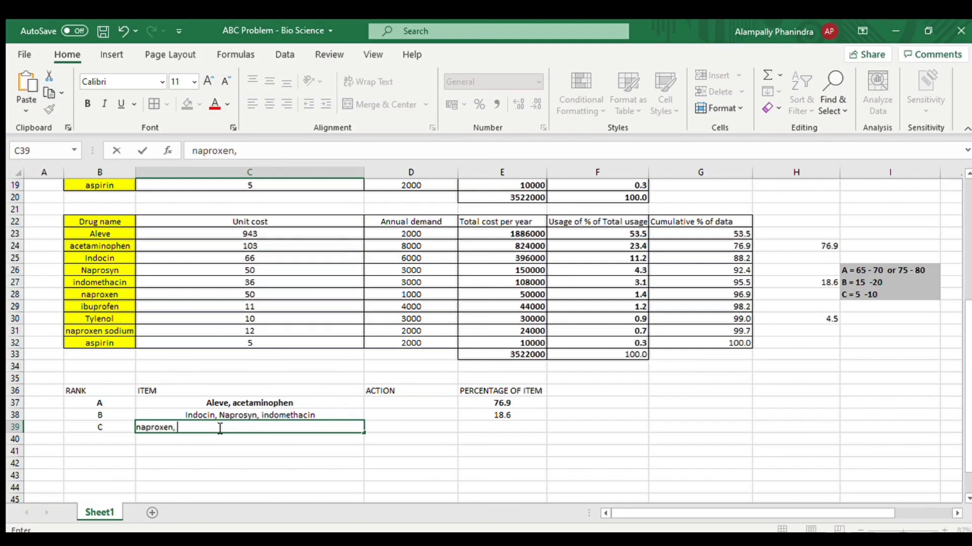
Append the drug name ibuprofen from B29 to the rank C item list in C39, followed by a comma.
{"action": "double_click", "coordinate": [110, 307]}
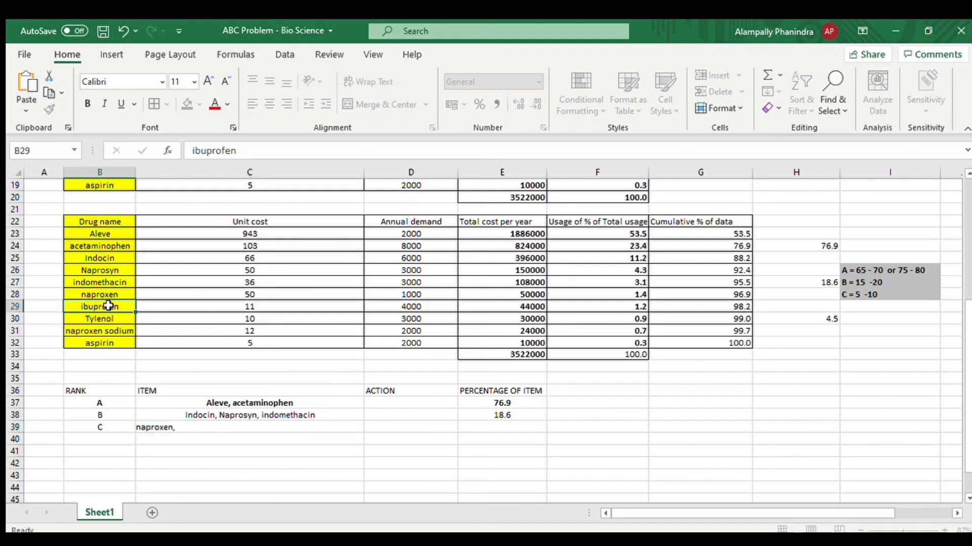
{"action": "left_click_drag", "start_coordinate": [113, 307], "coordinate": [62, 306]}
{"action": "key", "text": "ctrl+c"}
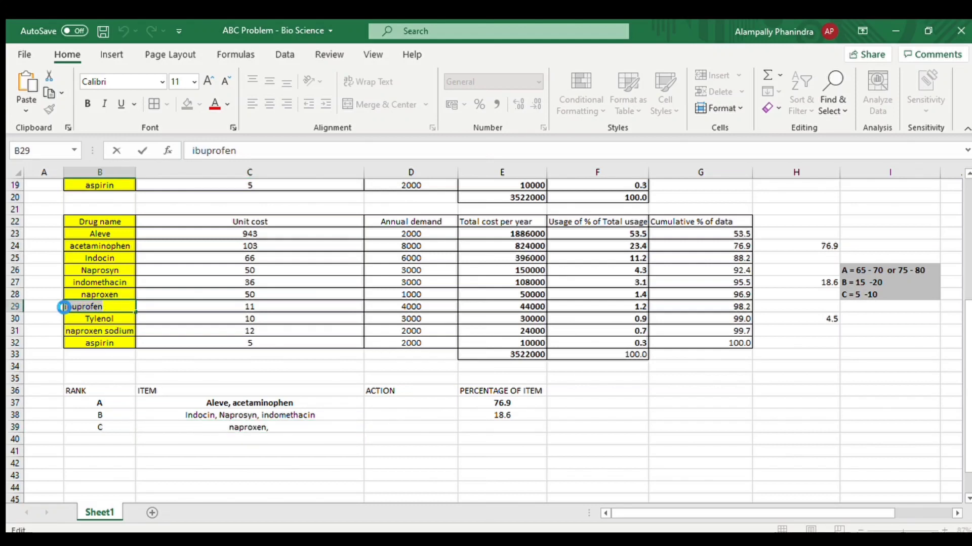
{"action": "left_click", "coordinate": [292, 431]}
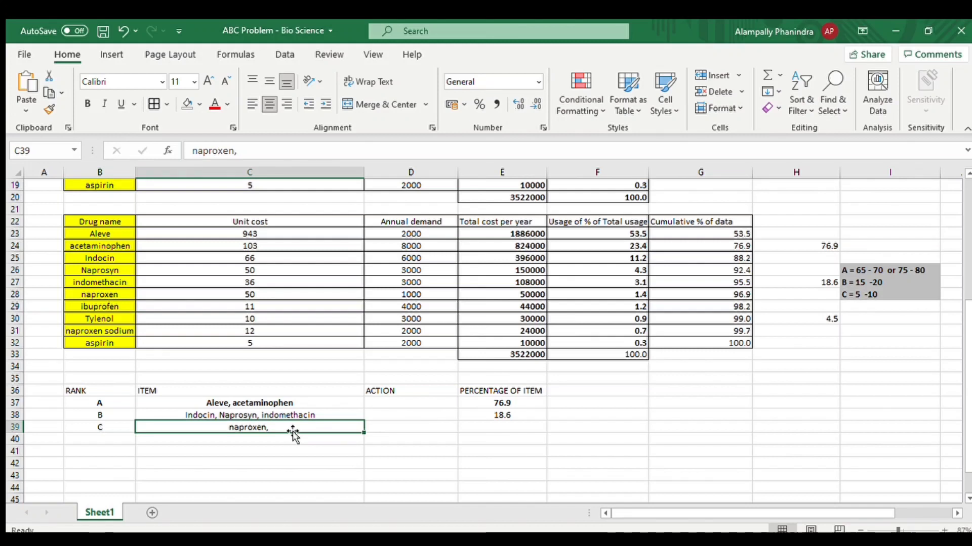
{"action": "double_click", "coordinate": [292, 431]}
{"action": "key", "text": "ctrl+v"}
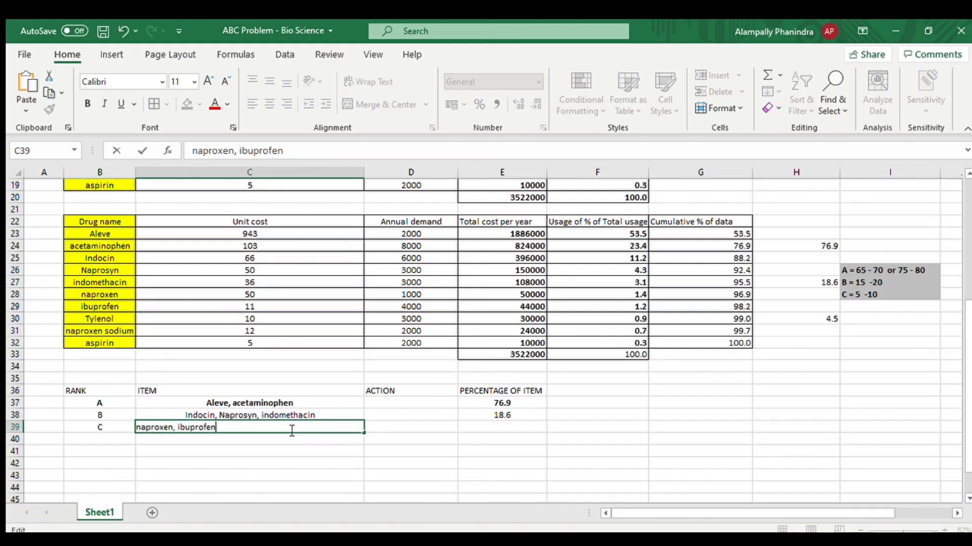
{"action": "type", "text": ","}
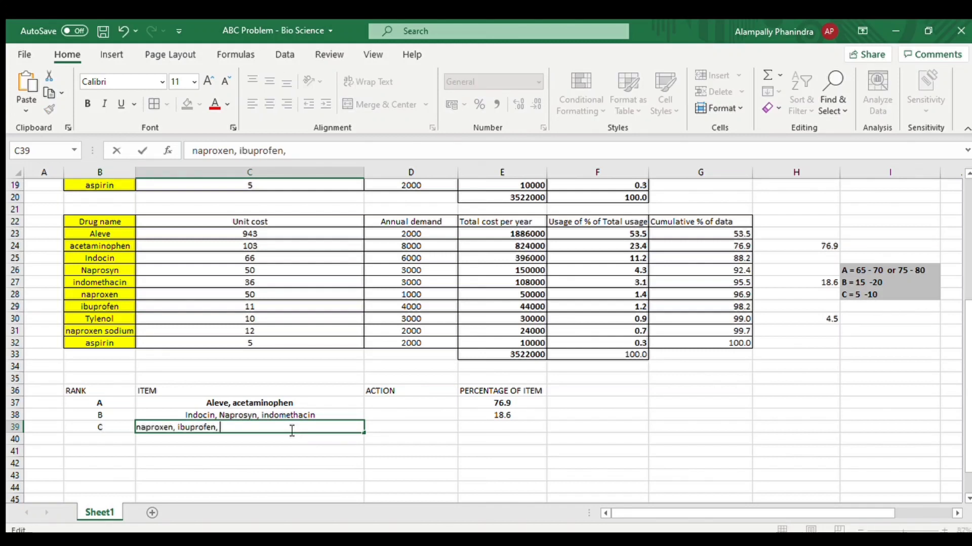
Append the drug name Tylenol from B30 to the rank C item list in C39, followed by a comma.
{"action": "left_click", "coordinate": [96, 317]}
{"action": "double_click", "coordinate": [103, 317]}
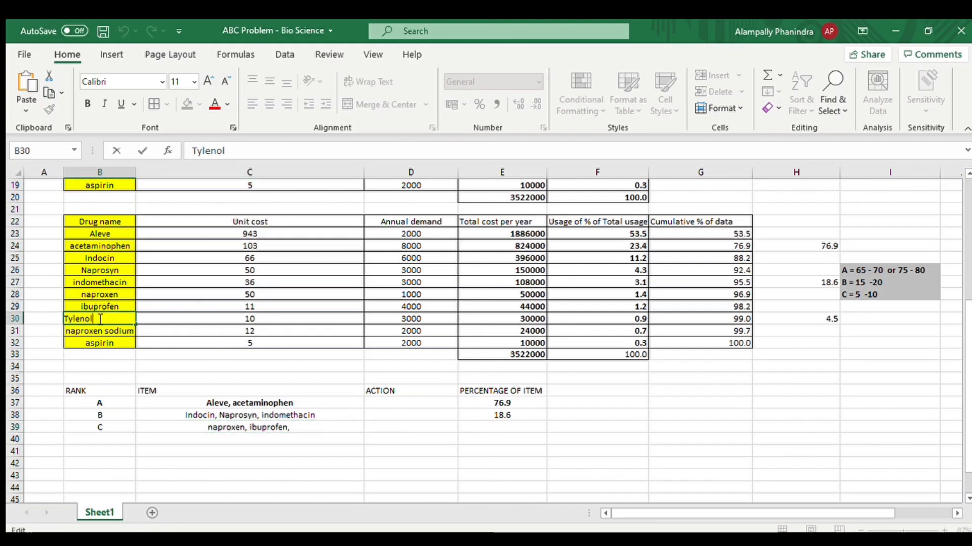
{"action": "left_click_drag", "start_coordinate": [104, 317], "coordinate": [65, 315]}
{"action": "key", "text": "ctrl+c"}
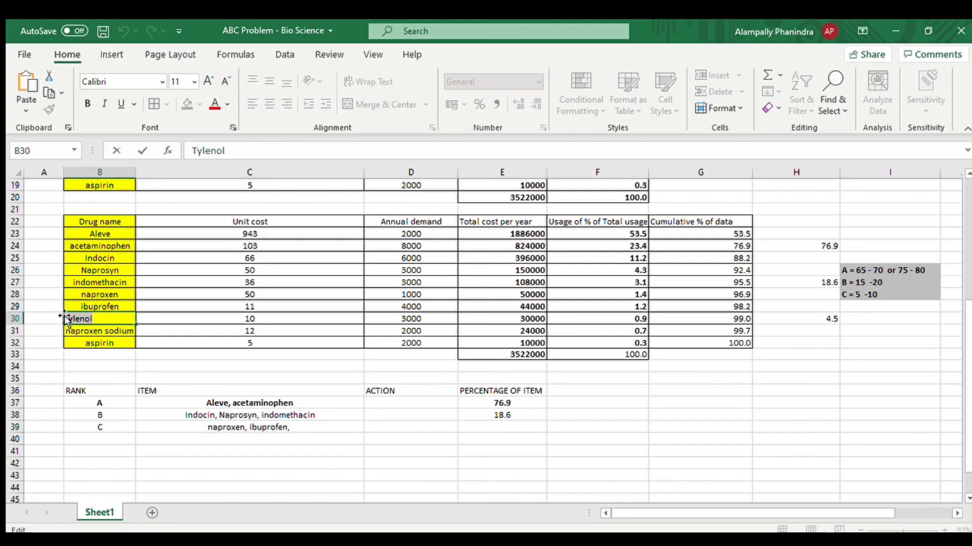
{"action": "double_click", "coordinate": [311, 427]}
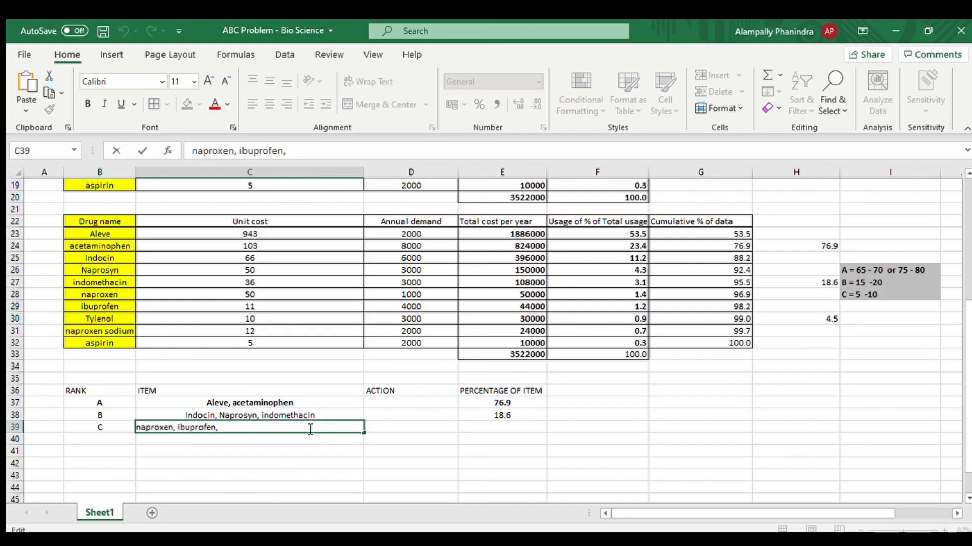
{"action": "key", "text": "ctrl+v"}
{"action": "type", "text": ","}
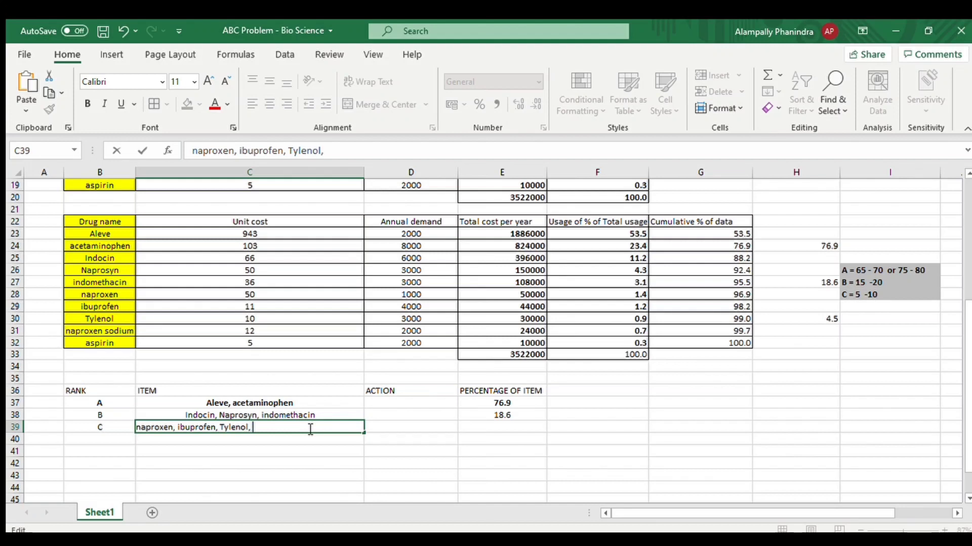
Append the drug name naproxen sodium from B31 to the rank C item list in C39, followed by a comma.
{"action": "left_click", "coordinate": [94, 338]}
{"action": "double_click", "coordinate": [107, 330]}
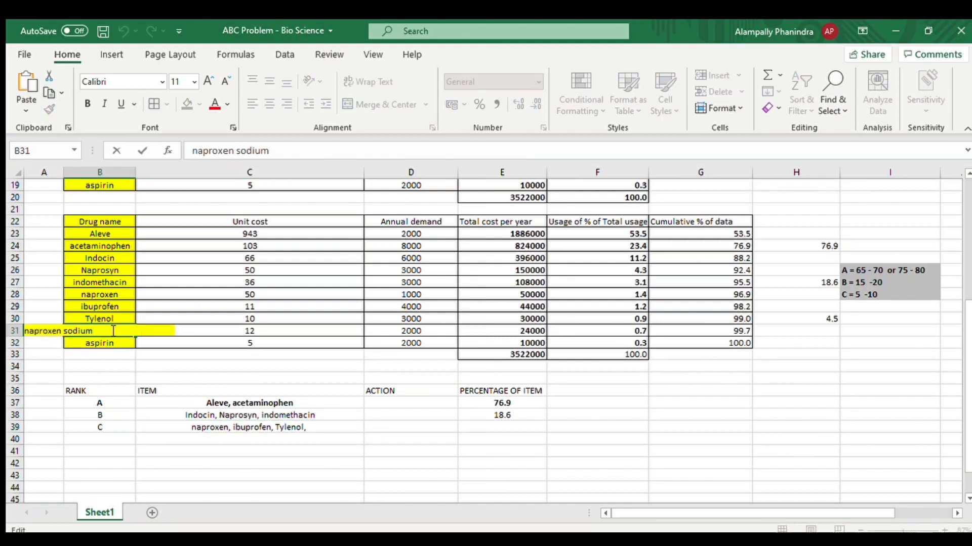
{"action": "left_click_drag", "start_coordinate": [114, 331], "coordinate": [11, 333]}
{"action": "key", "text": "ctrl+c"}
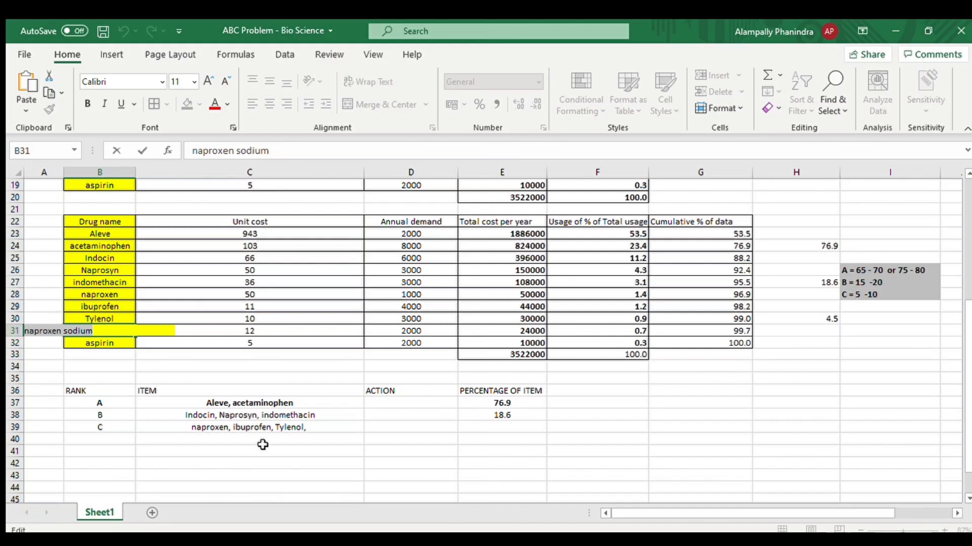
{"action": "left_click", "coordinate": [315, 430]}
{"action": "double_click", "coordinate": [315, 431]}
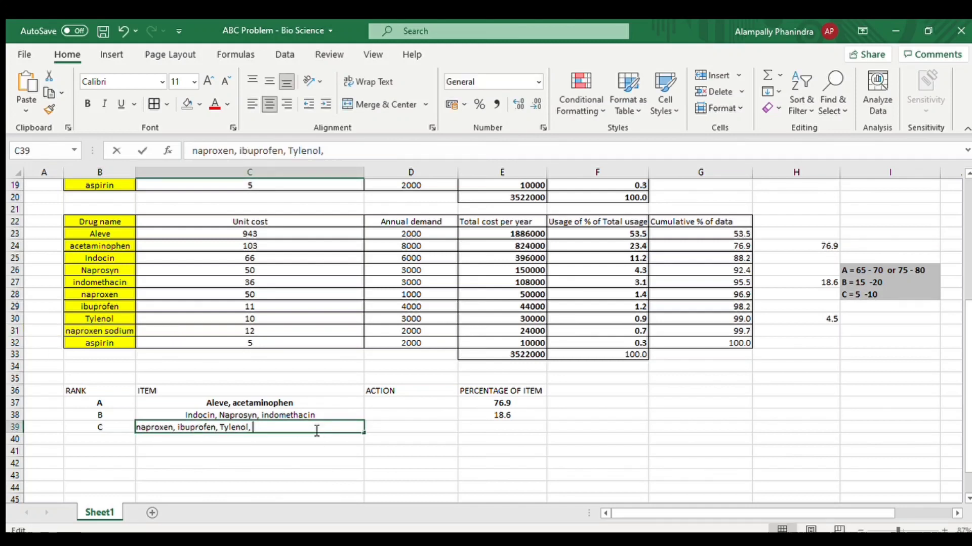
{"action": "key", "text": "ctrl+v"}
{"action": "type", "text": ","}
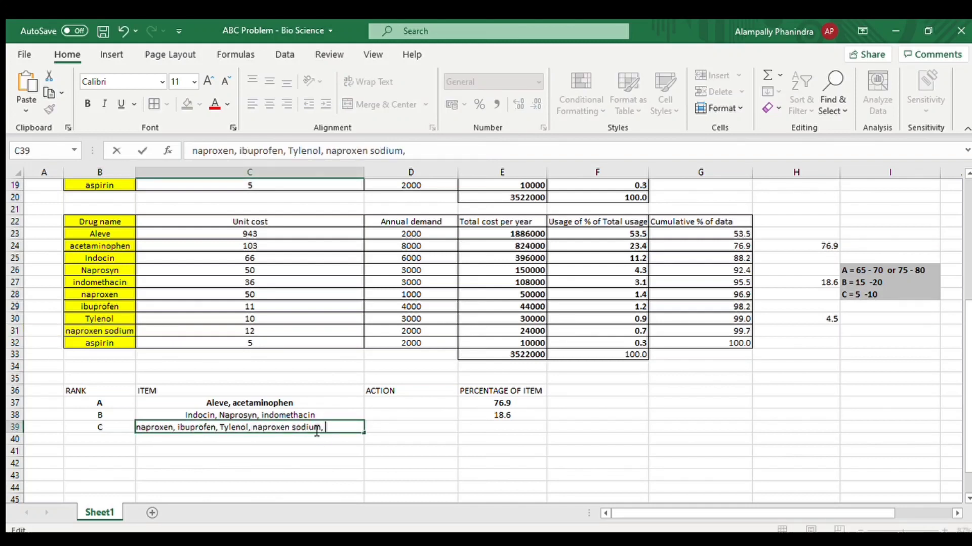
Complete the rank C item list in C39 by appending the drug name aspirin copied from B32.
{"action": "left_click", "coordinate": [125, 345]}
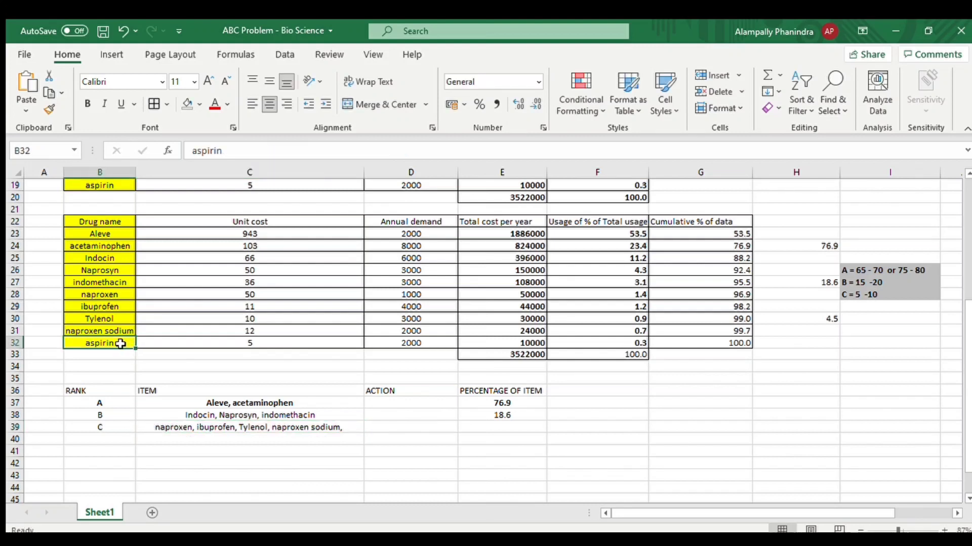
{"action": "double_click", "coordinate": [125, 345]}
{"action": "left_click_drag", "start_coordinate": [126, 344], "coordinate": [62, 342]}
{"action": "key", "text": "ctrl+c"}
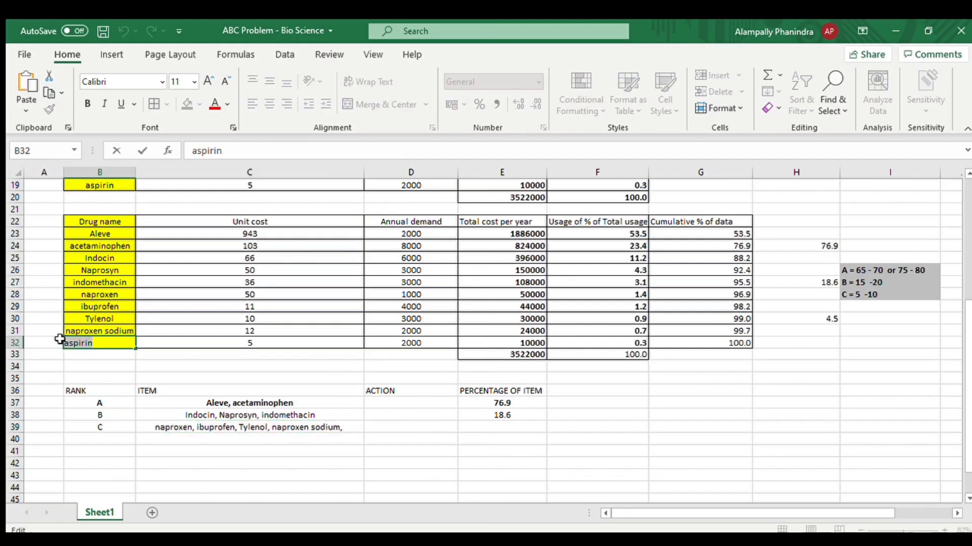
{"action": "double_click", "coordinate": [355, 427]}
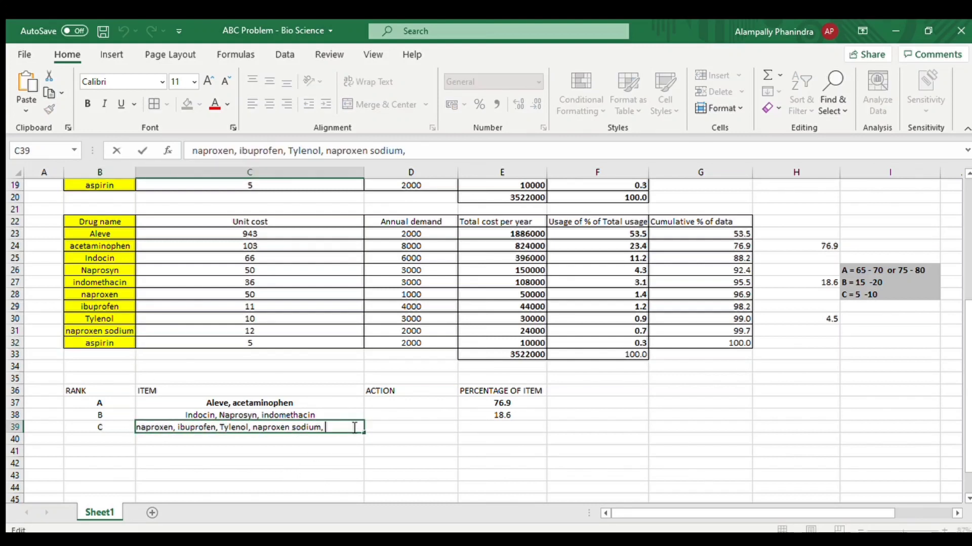
{"action": "key", "text": "ctrl+v"}
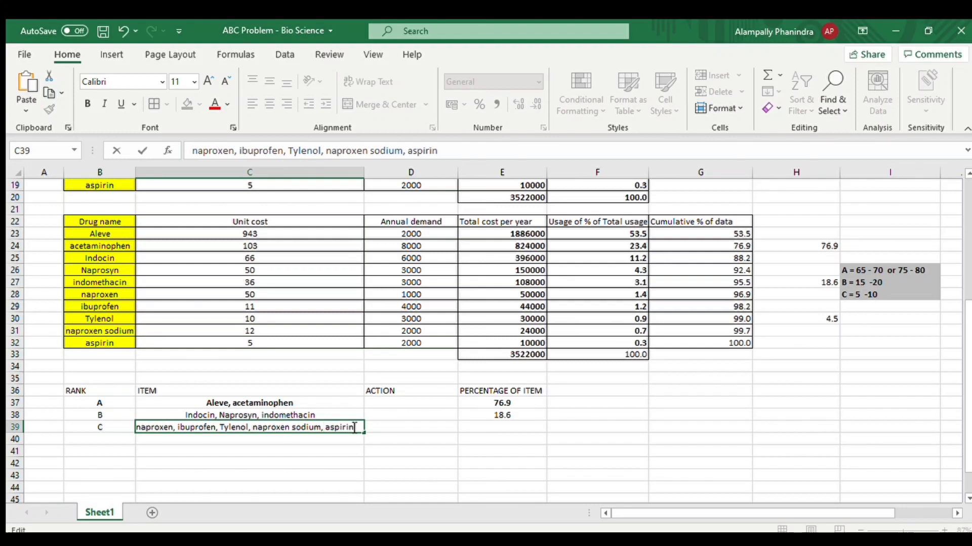
{"action": "key", "text": "Return"}
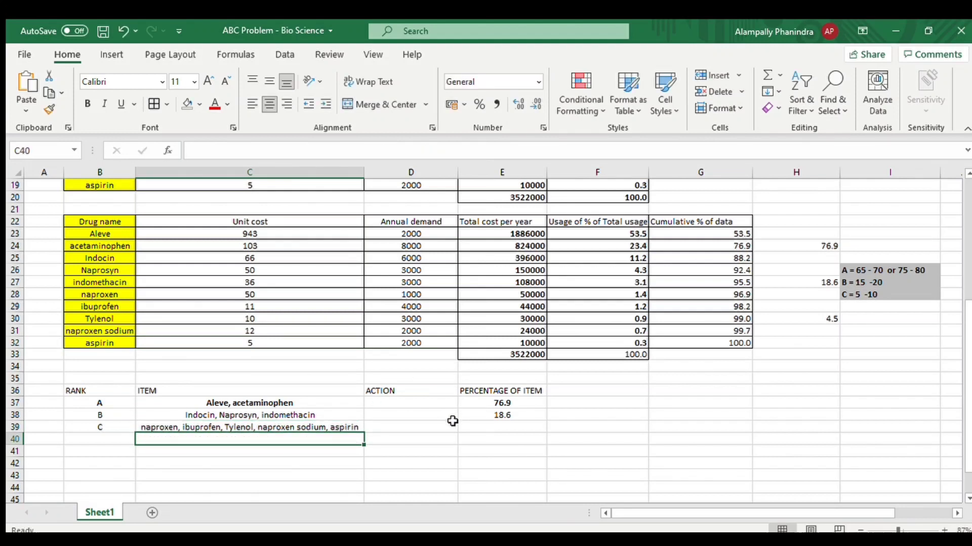
Enter 4.5 as the percentage of item for rank C in E39.
{"action": "left_click", "coordinate": [505, 431]}
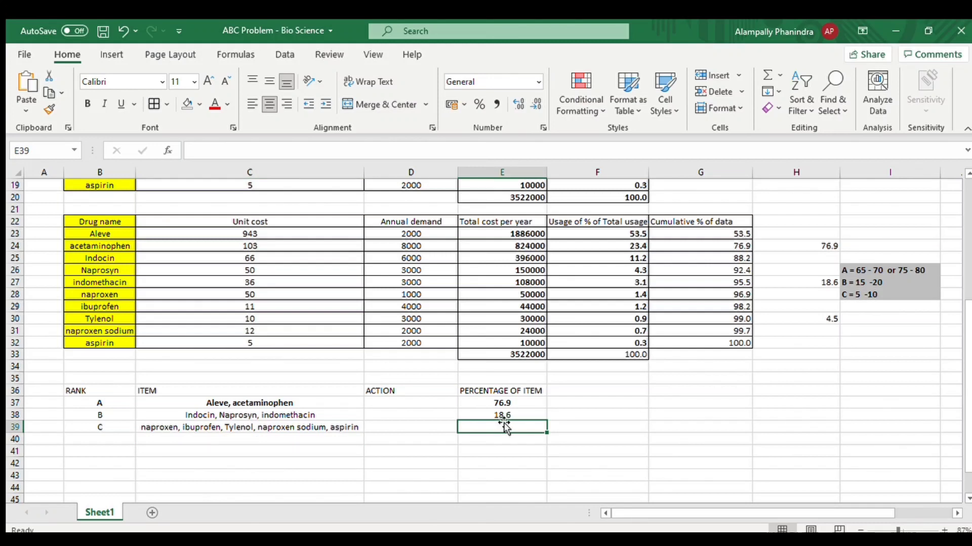
{"action": "type", "text": "4.5"}
{"action": "left_click", "coordinate": [587, 450]}
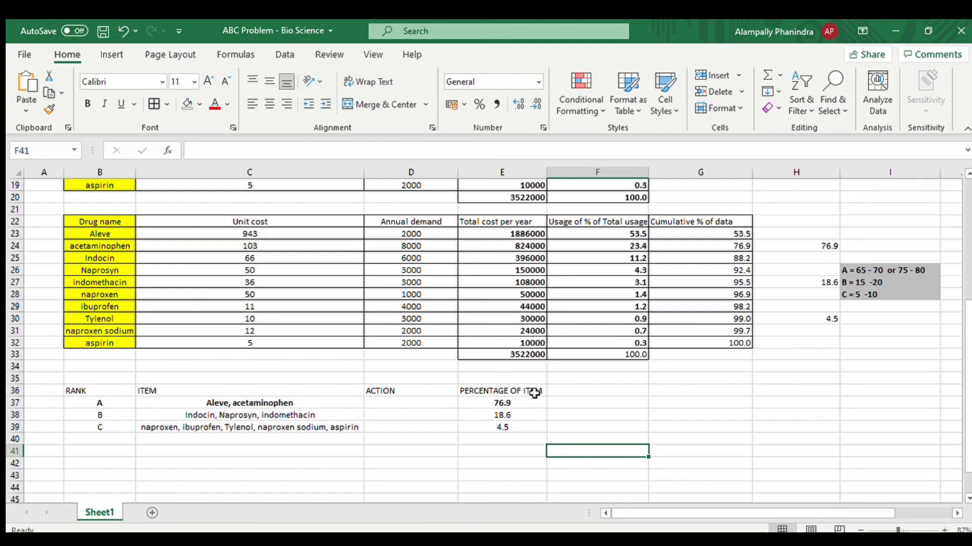
Enter "Very tight control" as the action for rank A in D37.
{"action": "left_click", "coordinate": [407, 405]}
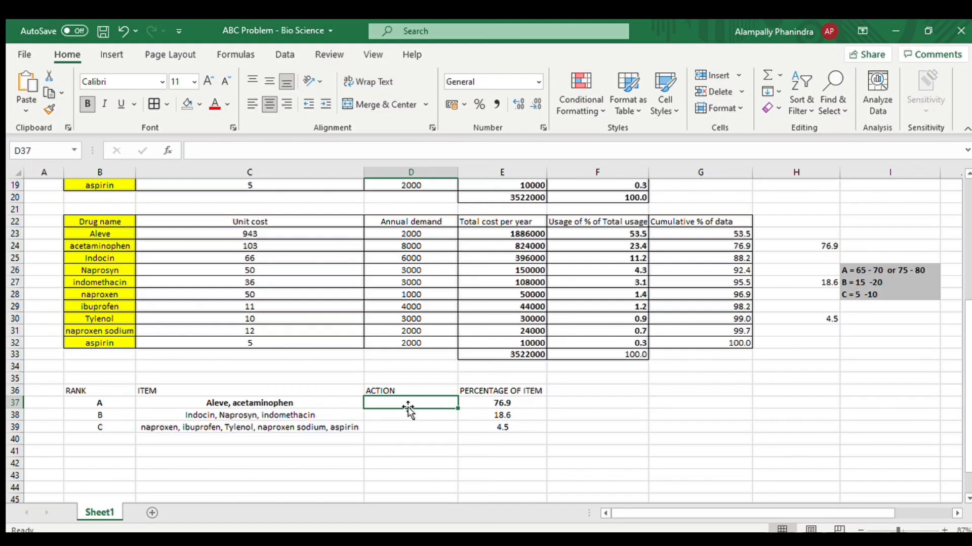
{"action": "type", "text": "V"}
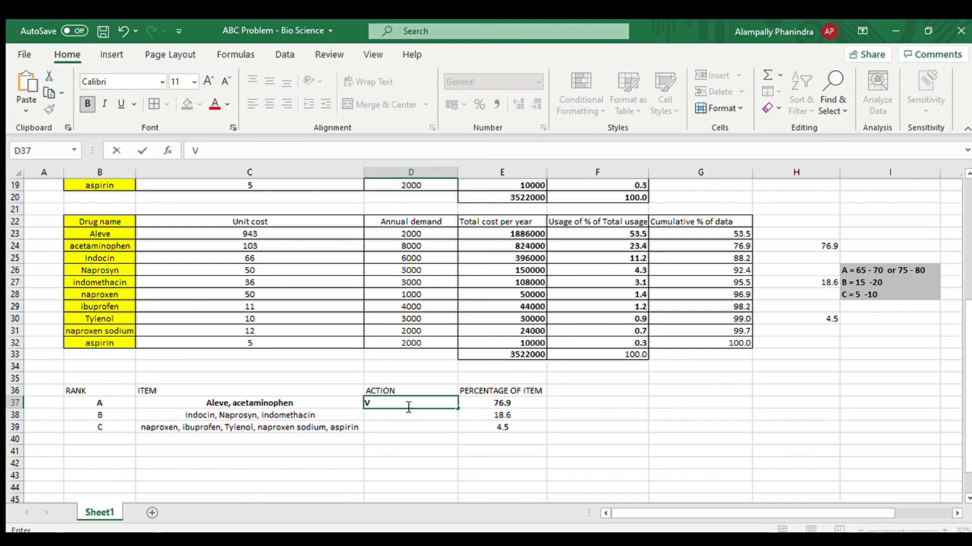
{"action": "type", "text": "ery tight control"}
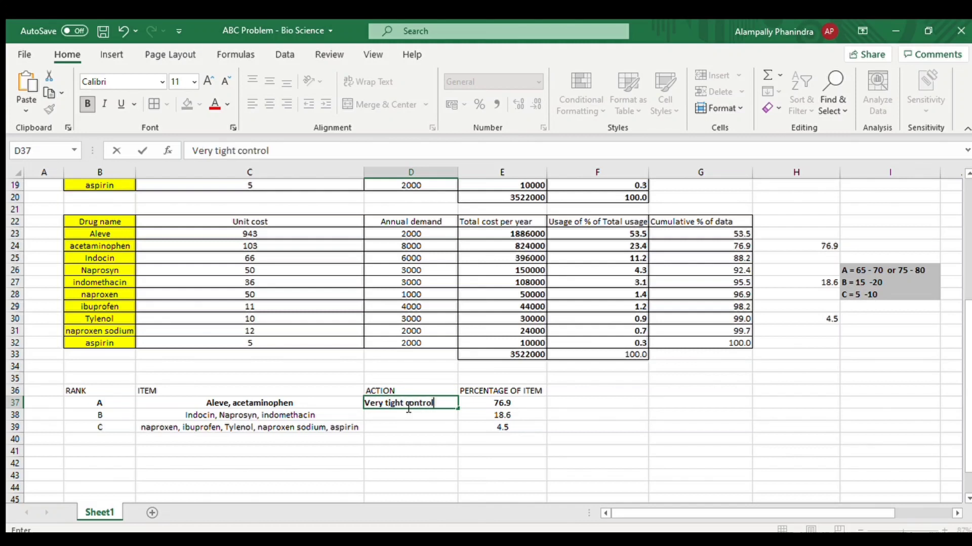
{"action": "key", "text": "Return"}
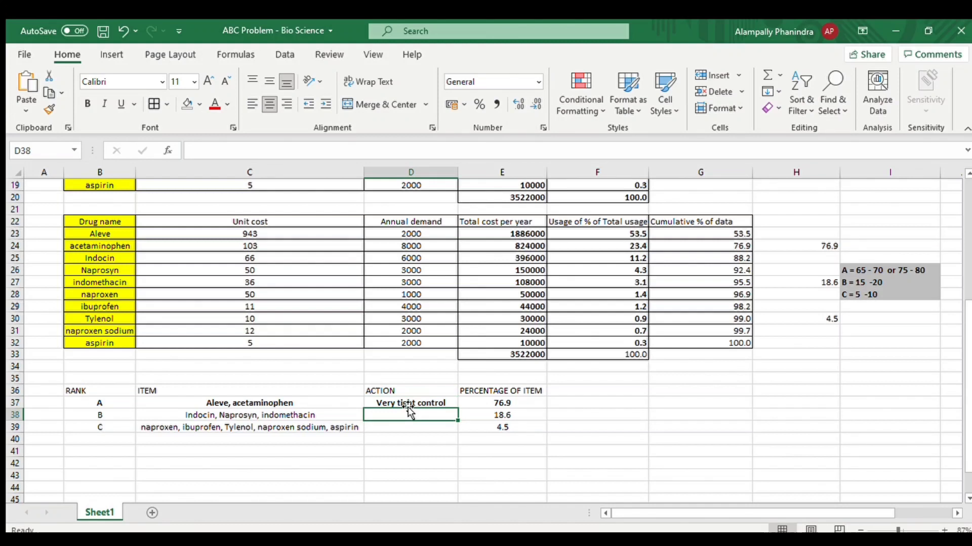
Enter the actions "Less tight control" for rank B in D38 and "Simple control" for rank C in D39.
{"action": "type", "text": "Le"}
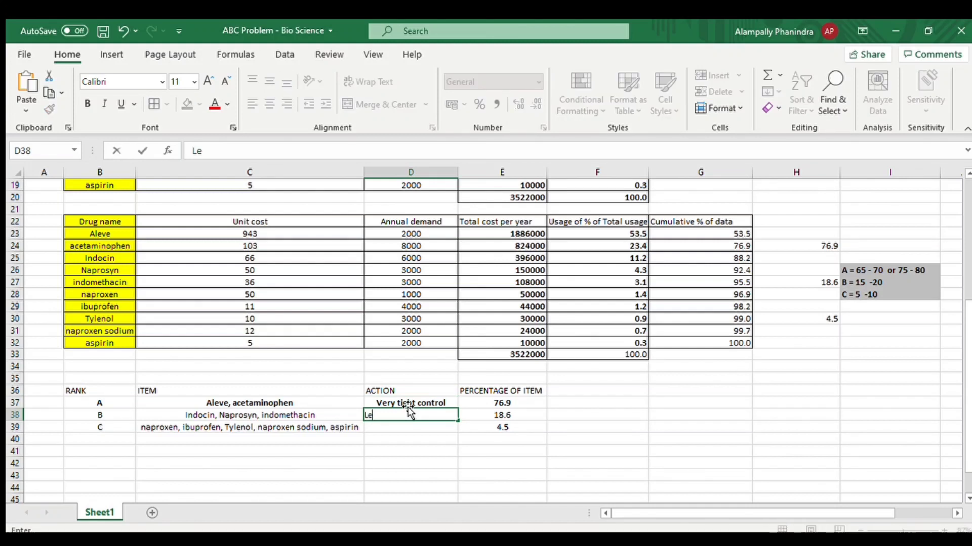
{"action": "type", "text": "ss tight control"}
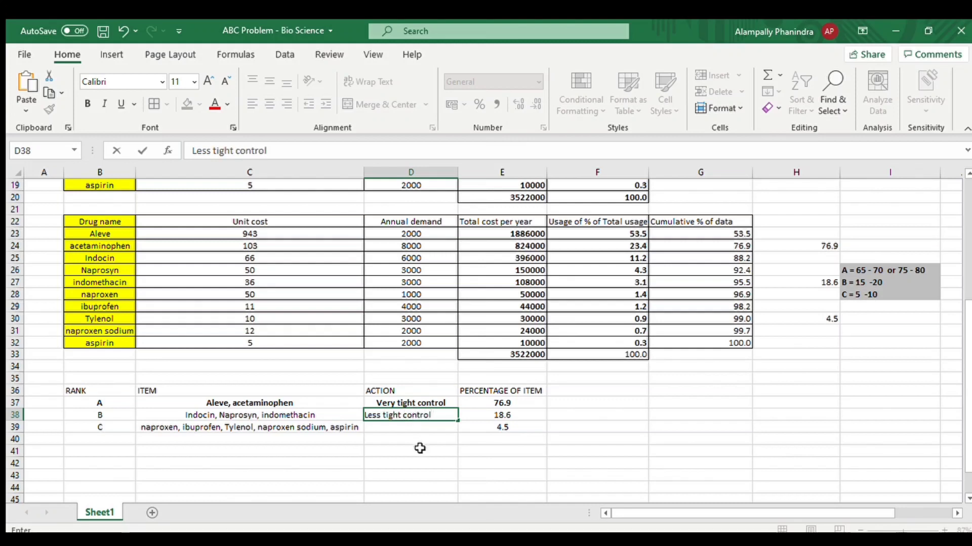
{"action": "double_click", "coordinate": [413, 427]}
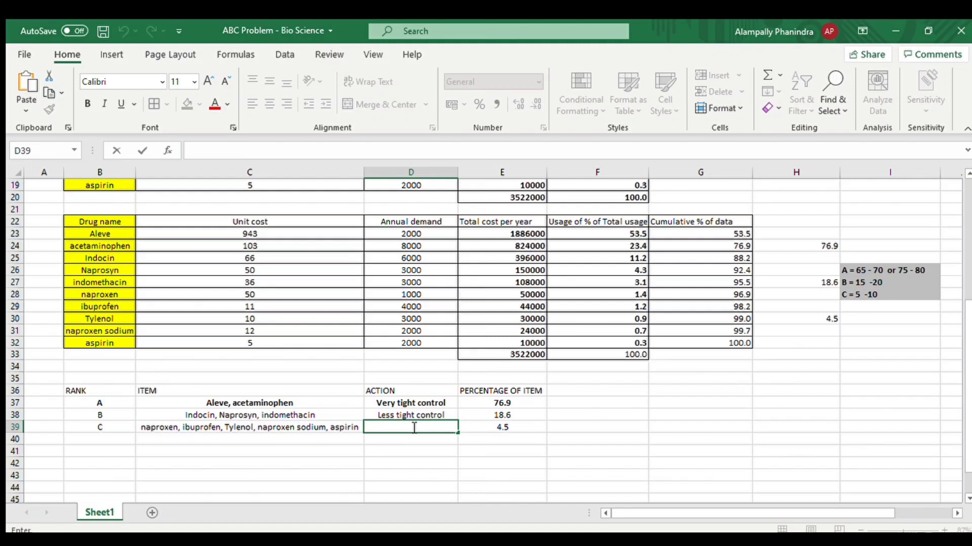
{"action": "type", "text": "Simple"}
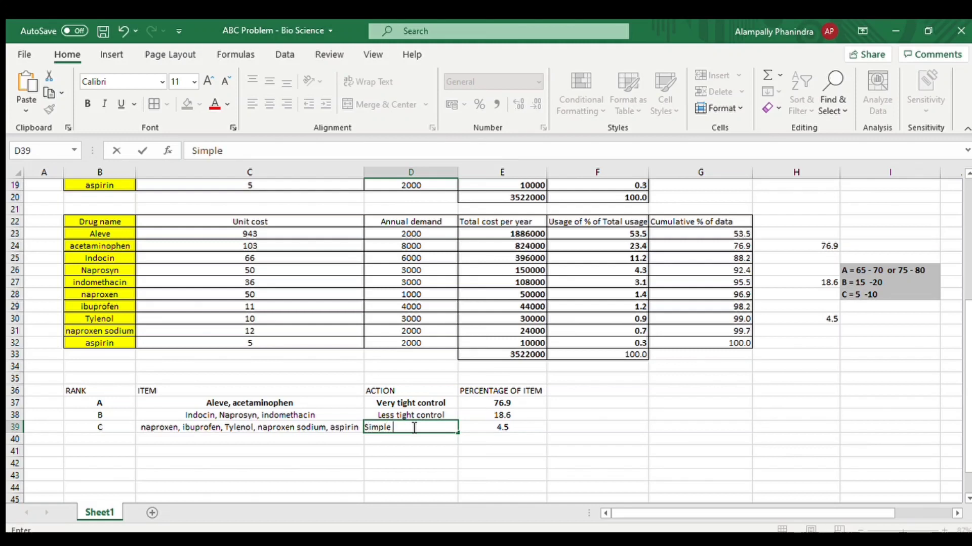
{"action": "type", "text": " control"}
{"action": "left_click", "coordinate": [122, 404]}
Review the ranks in the classification table and the drug cost and usage tables above it.
{"action": "left_click", "coordinate": [585, 406]}
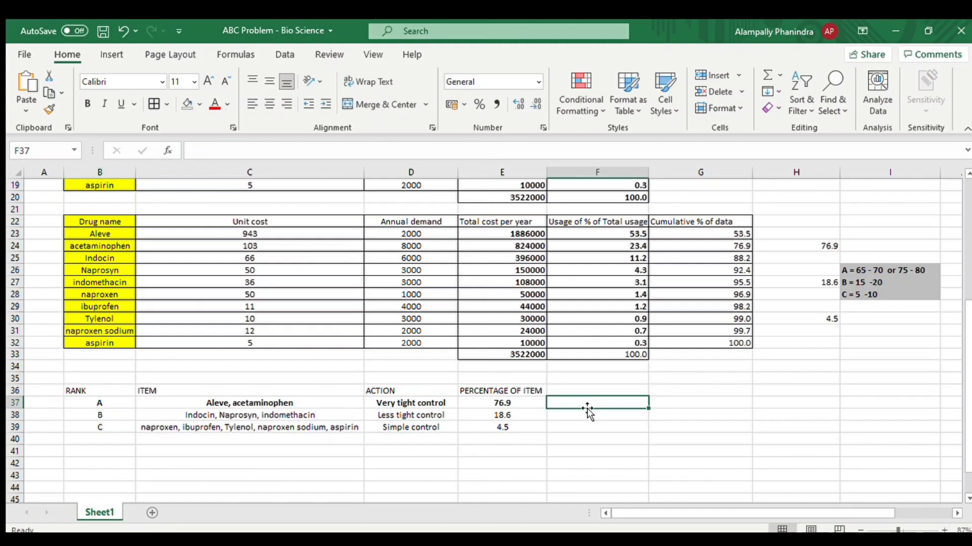
{"action": "left_click", "coordinate": [99, 403]}
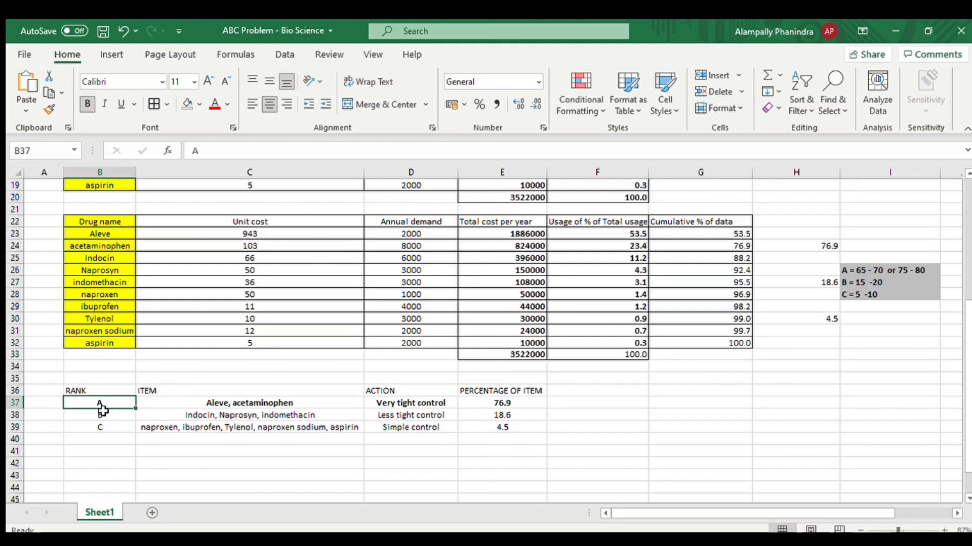
{"action": "left_click", "coordinate": [101, 415]}
{"action": "left_click", "coordinate": [112, 428]}
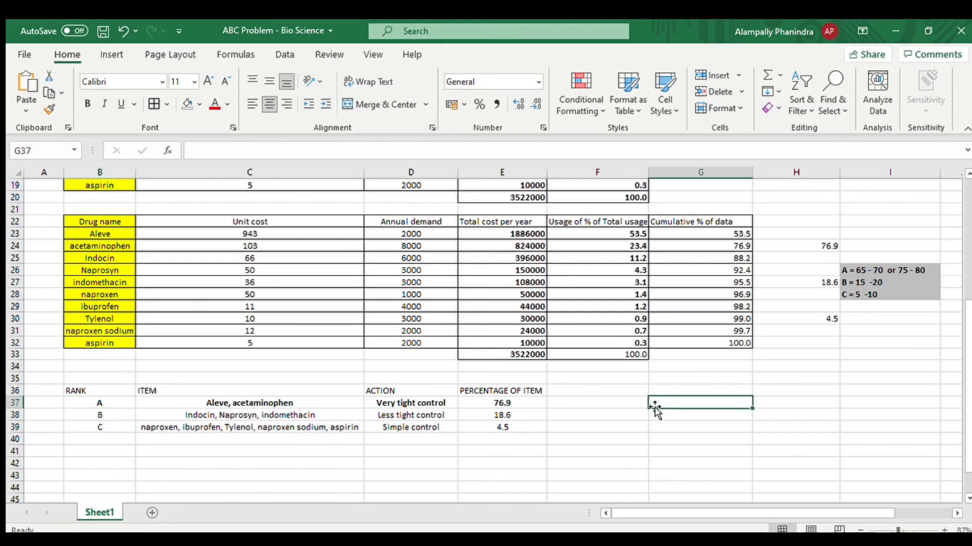
{"action": "left_click", "coordinate": [653, 404]}
{"action": "scroll", "coordinate": [682, 320], "scroll_direction": "up", "scroll_amount": 6}
{"action": "scroll", "coordinate": [682, 320], "scroll_direction": "down", "scroll_amount": 4}
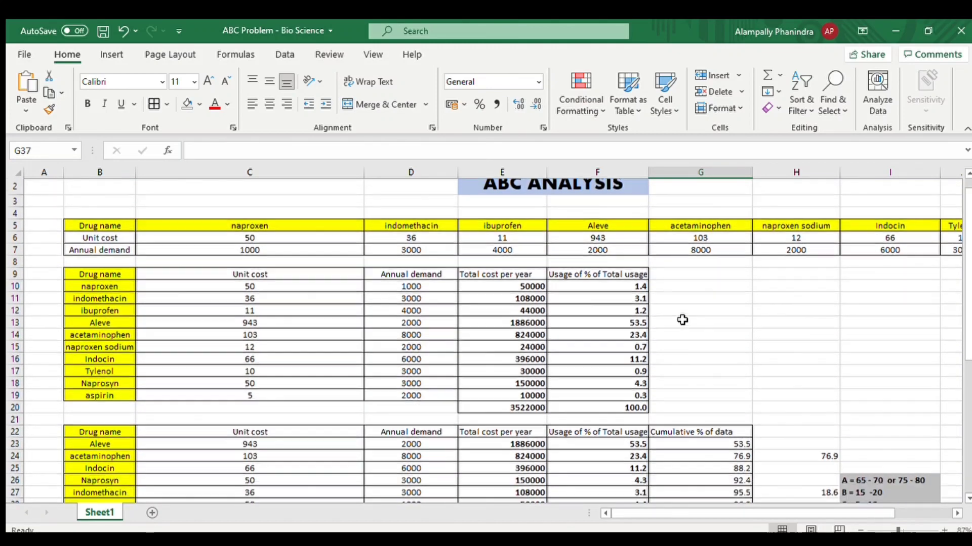
{"action": "scroll", "coordinate": [682, 320], "scroll_direction": "down", "scroll_amount": 2}
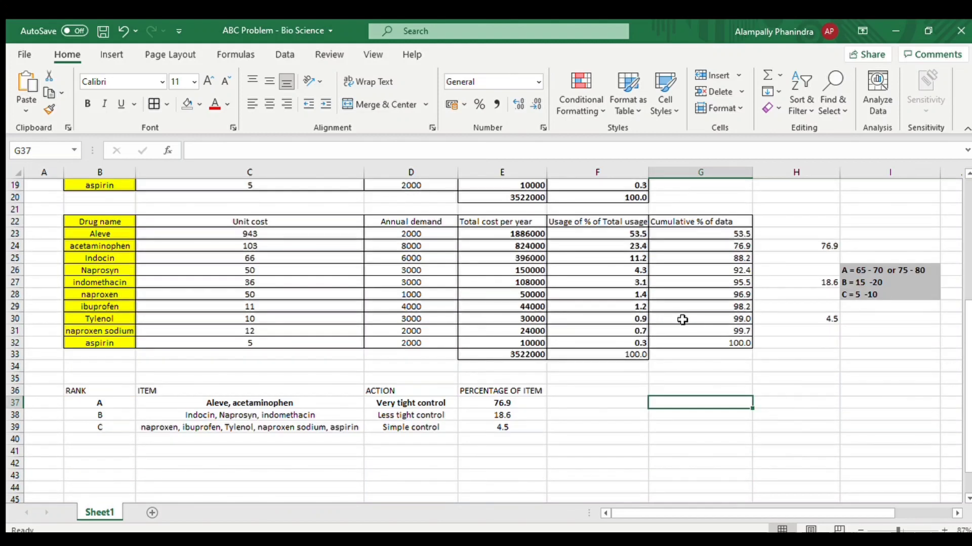
{"action": "left_click", "coordinate": [544, 428]}
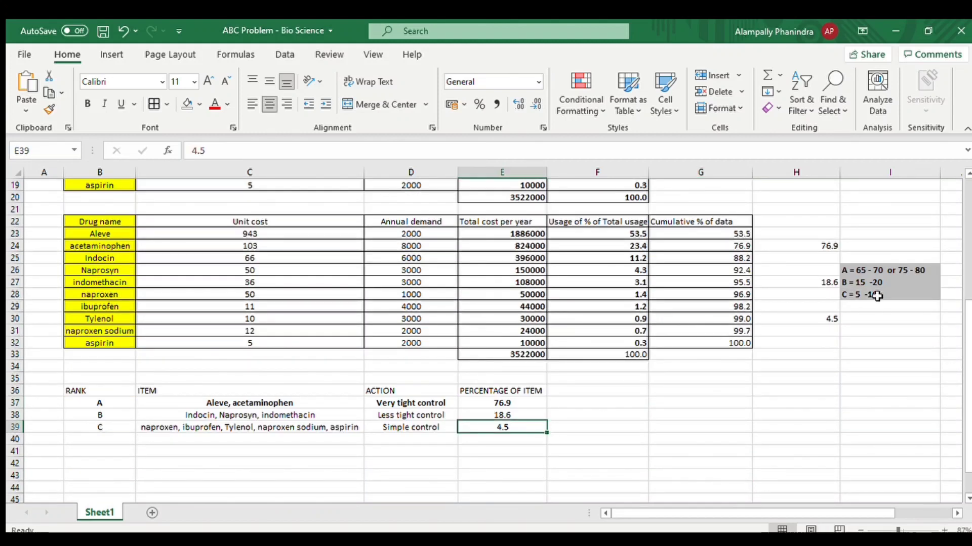
Clear the helper percentages in H24:H30 beside the cumulative percentage column.
{"action": "left_click_drag", "start_coordinate": [823, 246], "coordinate": [832, 321]}
{"action": "key", "text": "Delete"}
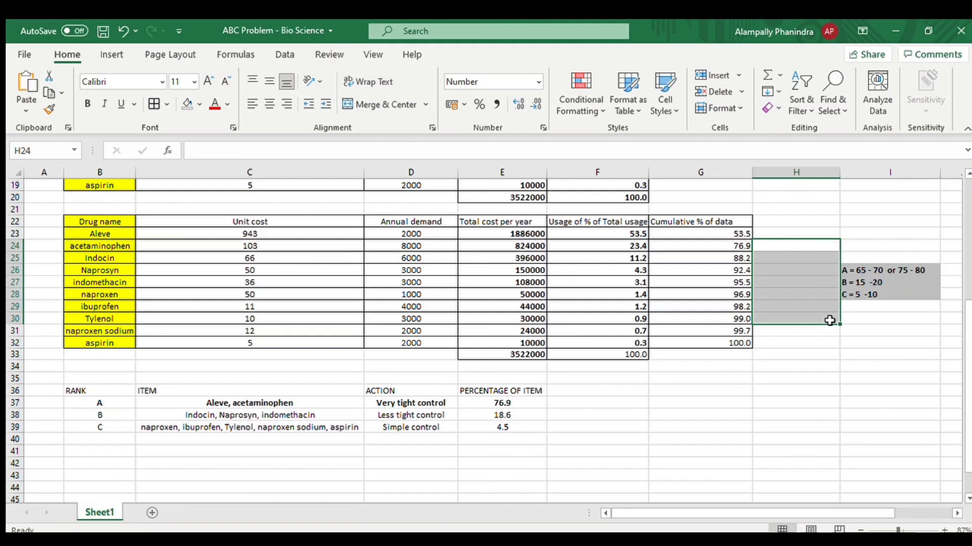
{"action": "left_click", "coordinate": [884, 316]}
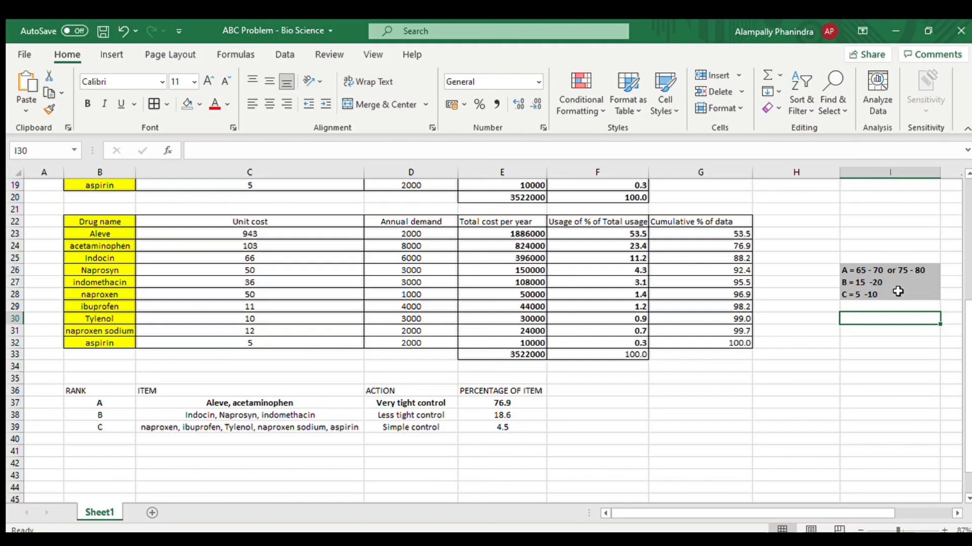
Remove the bold formatting from rank A's item, action and percentage in C37:E37.
{"action": "left_click", "coordinate": [245, 402]}
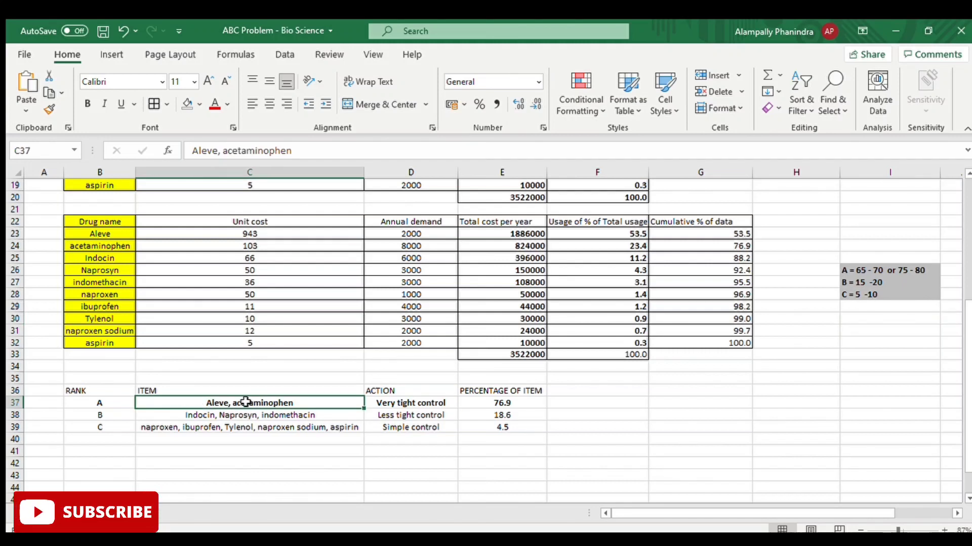
{"action": "left_click_drag", "start_coordinate": [246, 402], "coordinate": [478, 405]}
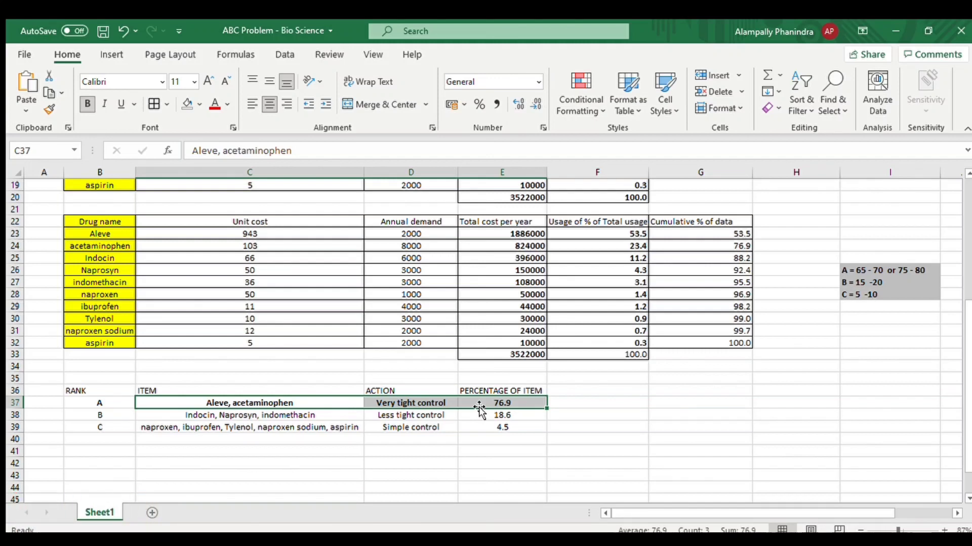
{"action": "left_click", "coordinate": [85, 105]}
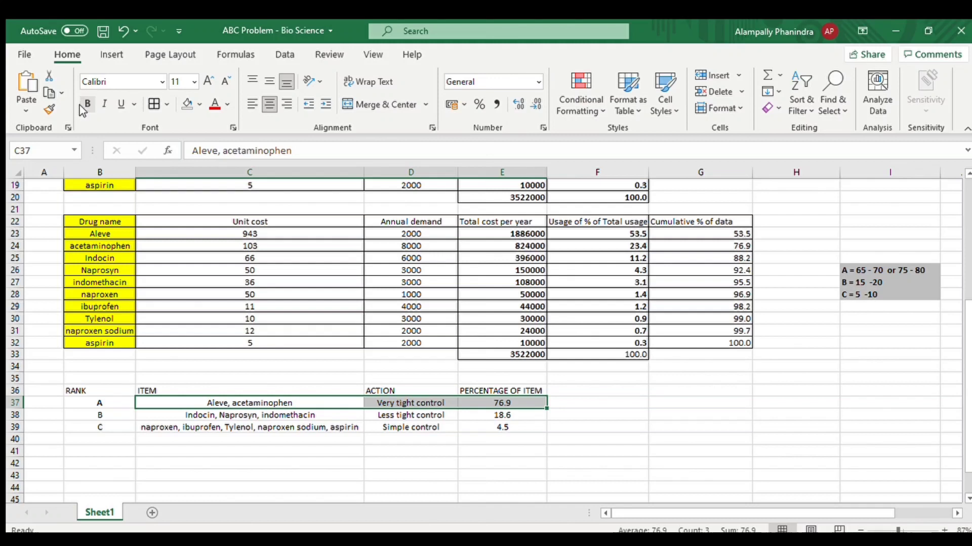
{"action": "left_click", "coordinate": [667, 412]}
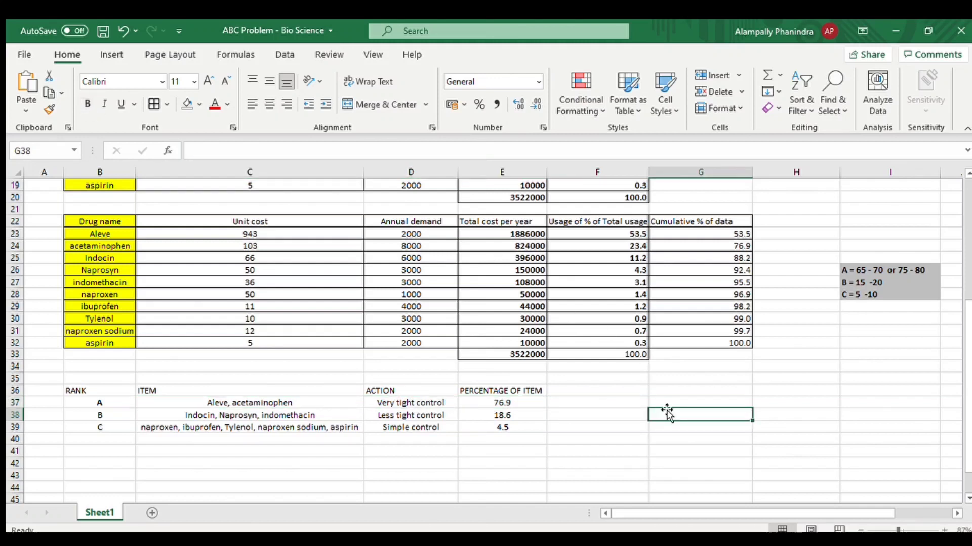